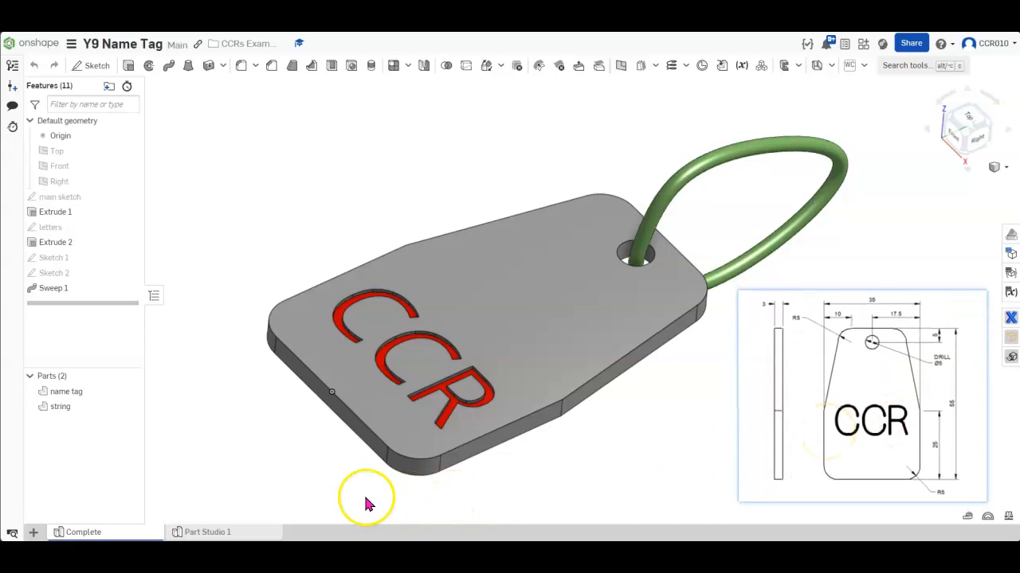
# - Open Part Studio 1
pyautogui.click(213, 536)
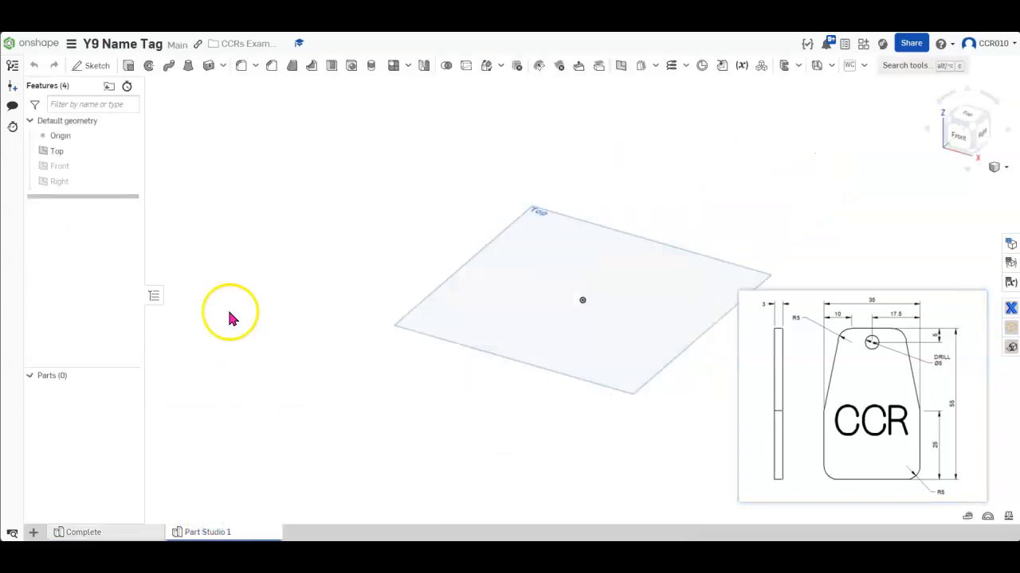
# - Show the Front and Right planes, and hide both of them again
pyautogui.click(130, 165)
pyautogui.click(130, 183)
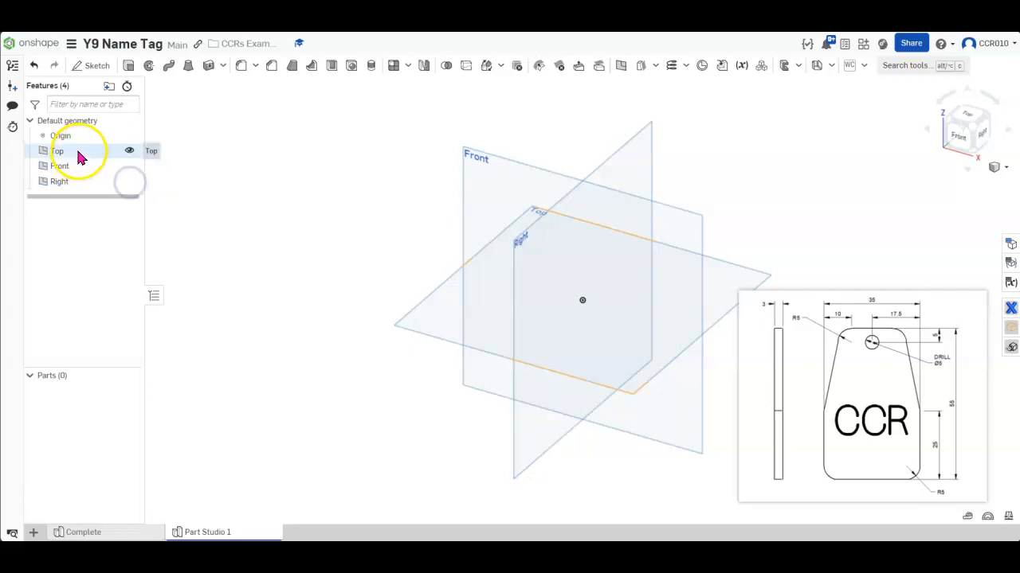
pyautogui.click(130, 184)
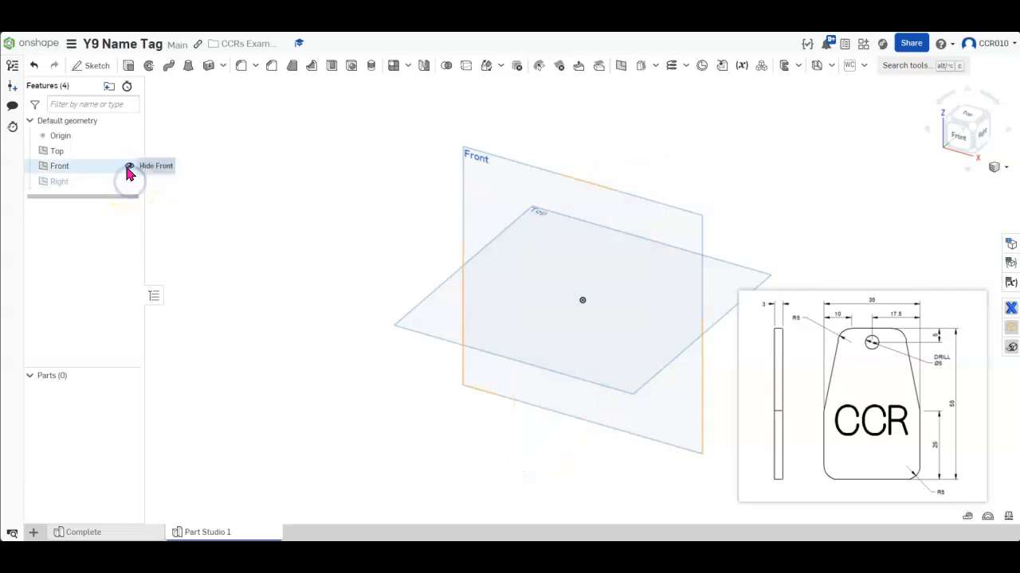
pyautogui.click(129, 168)
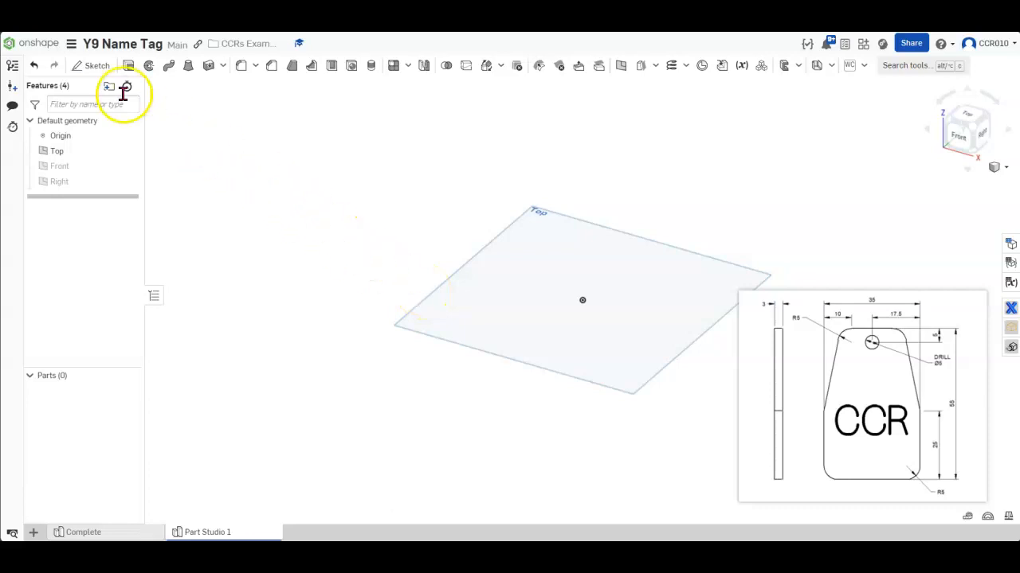
# - Start a new sketch on the Top plane and view the plane face-on
pyautogui.click(90, 67)
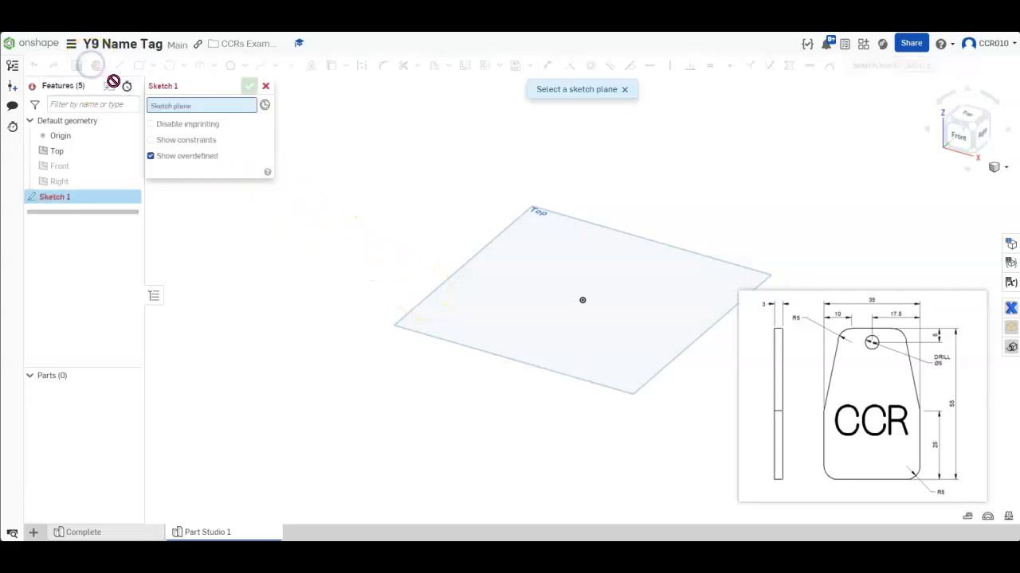
pyautogui.click(518, 234)
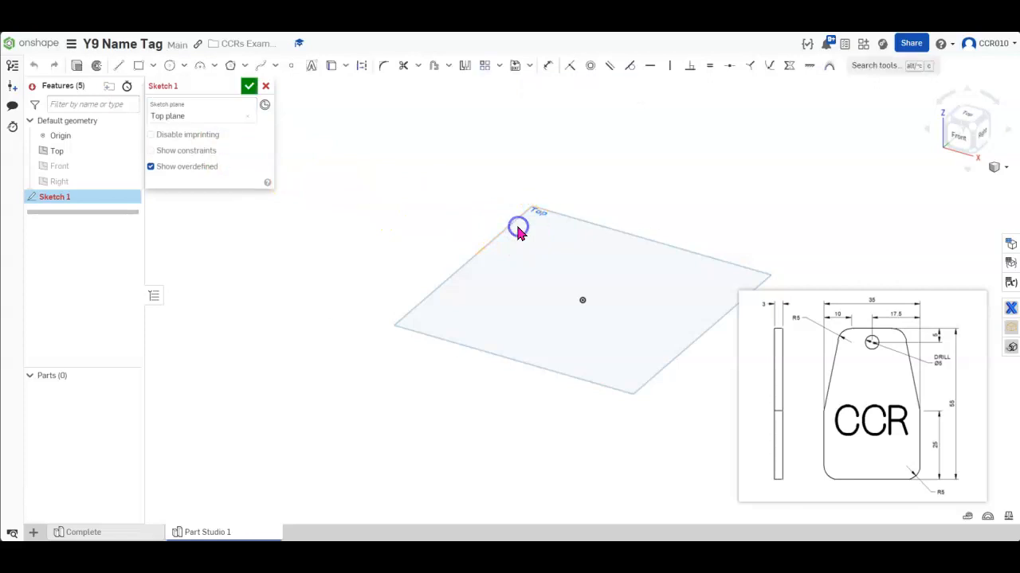
pyautogui.rightClick(529, 267)
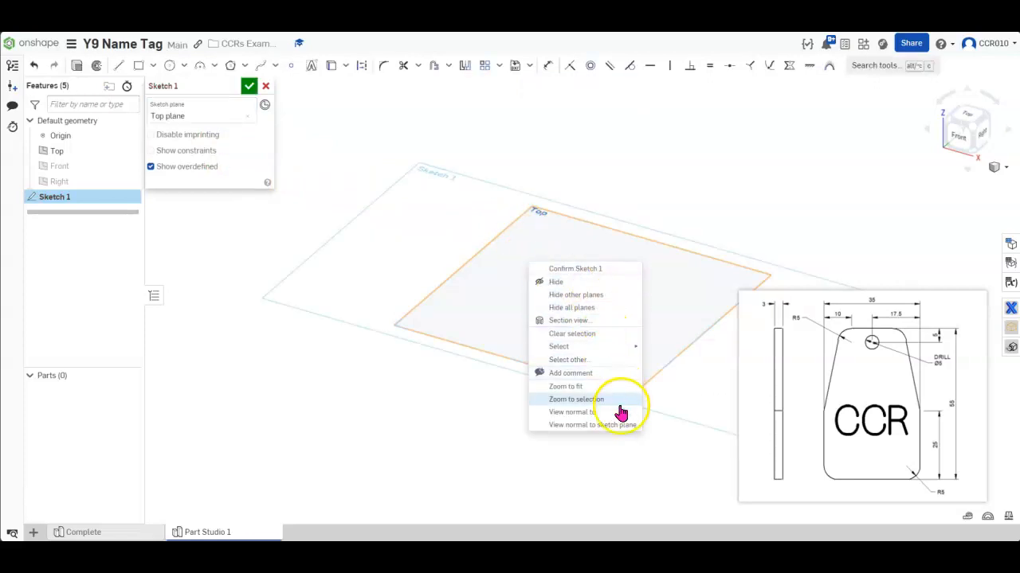
pyautogui.click(593, 414)
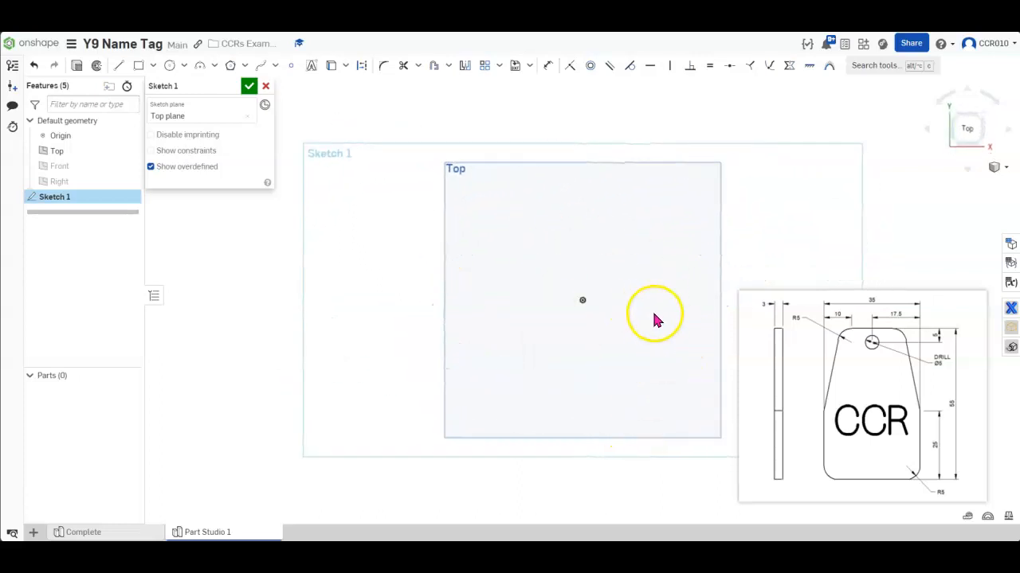
# - Sketch a corner rectangle above the origin, 35 mm wide and 55 mm high
pyautogui.moveTo(658, 305); pyautogui.dragTo(521, 272, button='middle')
pyautogui.scroll(2, 521, 272)
pyautogui.scroll(3, 415, 271)
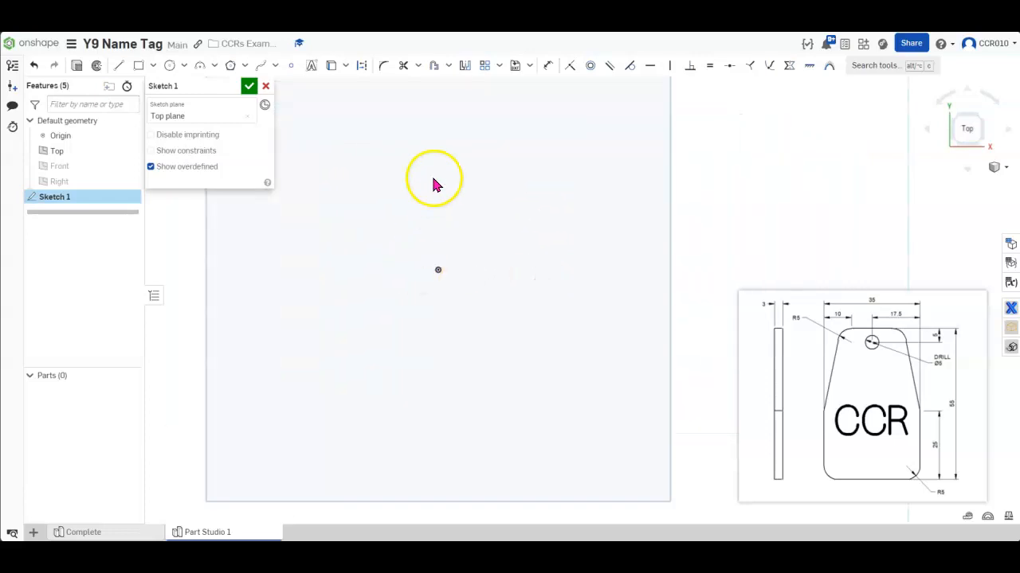
pyautogui.click(139, 67)
pyautogui.click(375, 99)
pyautogui.click(491, 252)
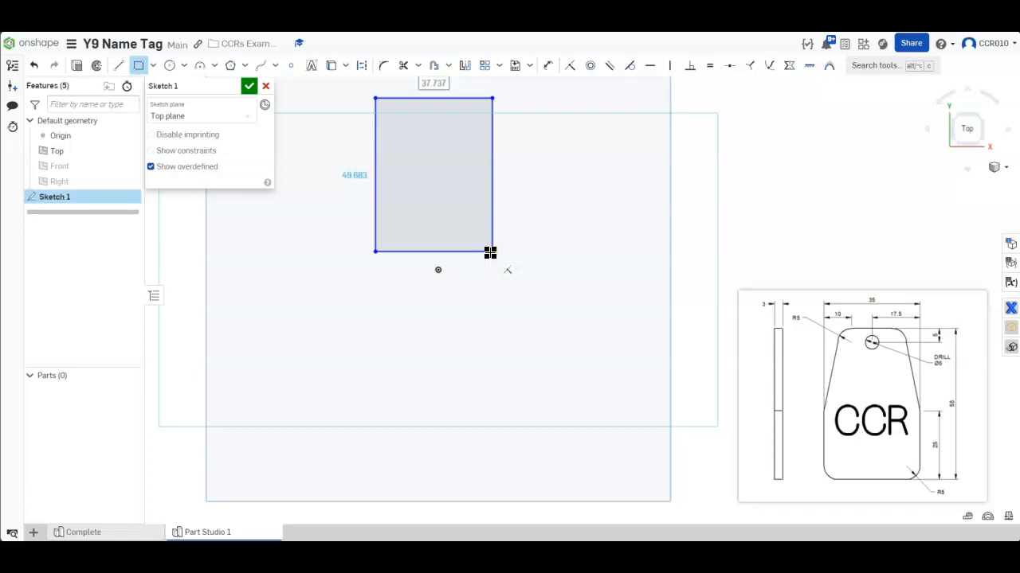
pyautogui.write('35')
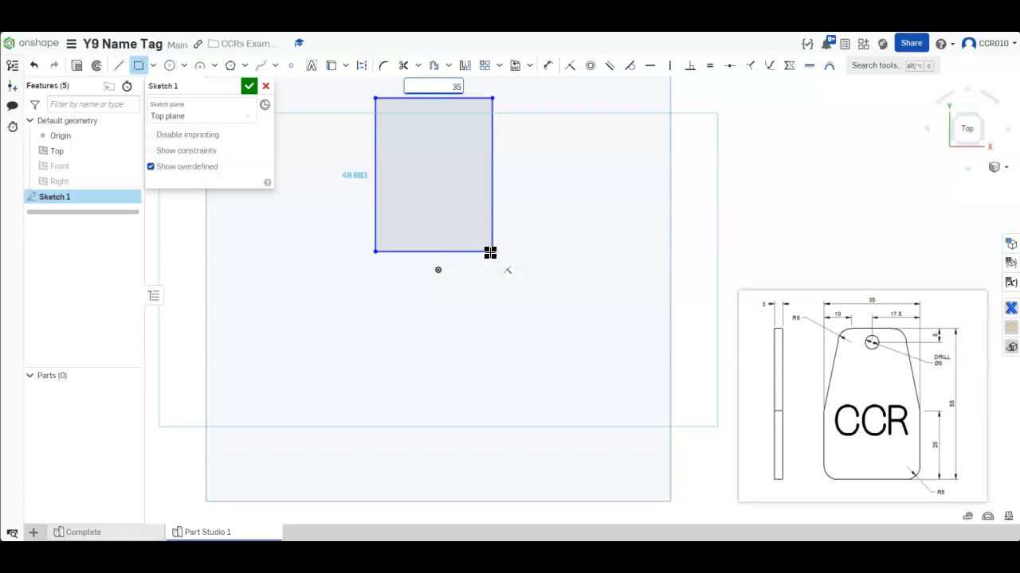
pyautogui.press('Return')
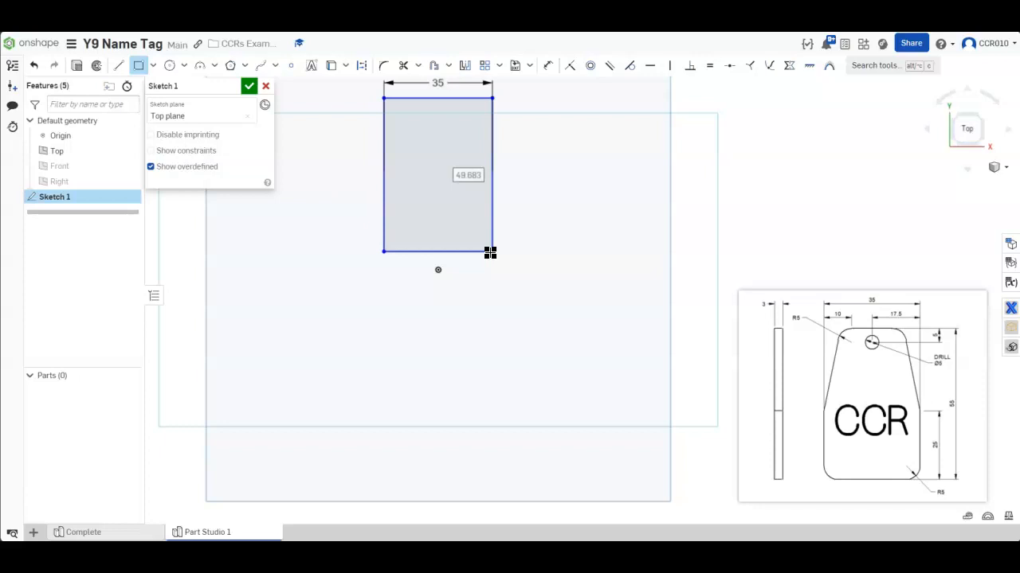
pyautogui.write('55')
pyautogui.press('Return')
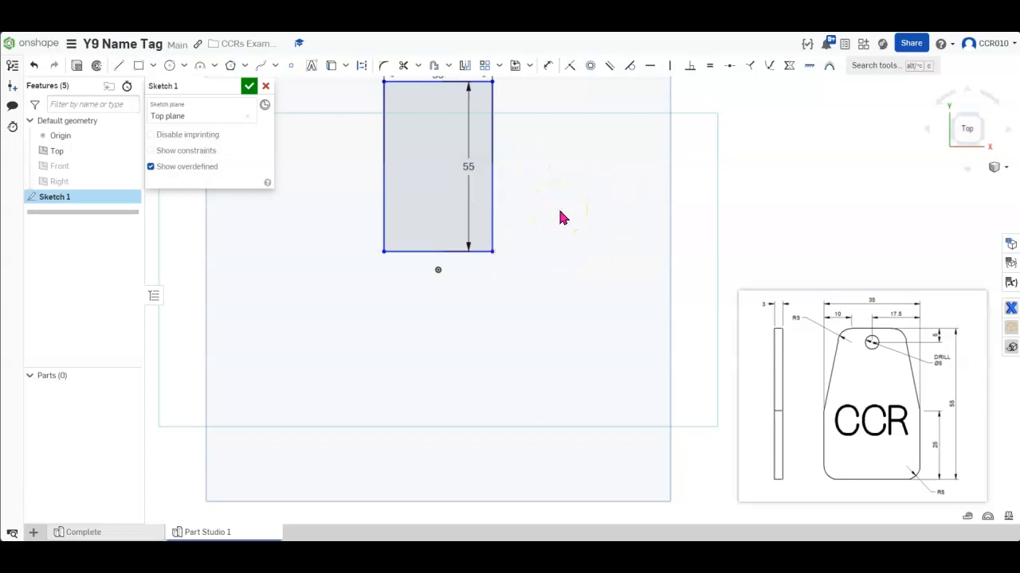
# - Constrain the midpoint of the rectangle's bottom edge to the origin
pyautogui.moveTo(410, 251)
pyautogui.mouseDown()
pyautogui.moveTo(375, 277)
pyautogui.moveTo(453, 201)
pyautogui.moveTo(446, 210)
pyautogui.mouseUp()
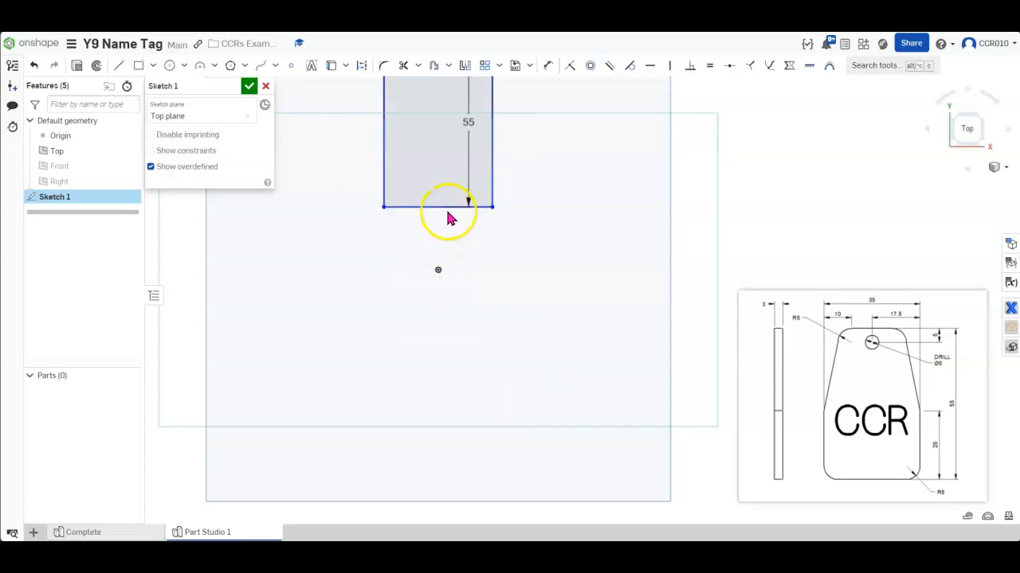
pyautogui.click(456, 208)
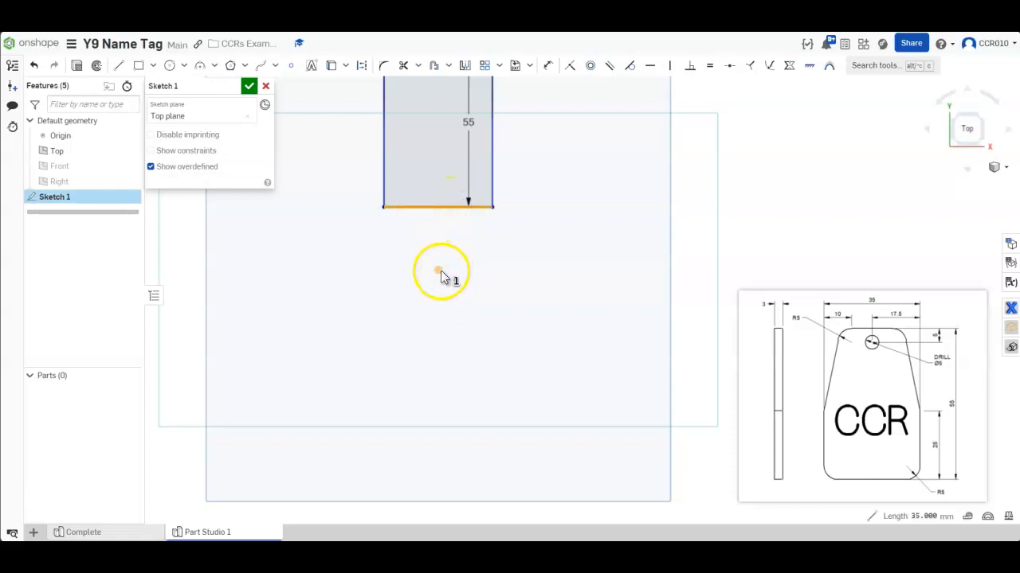
pyautogui.click(439, 272)
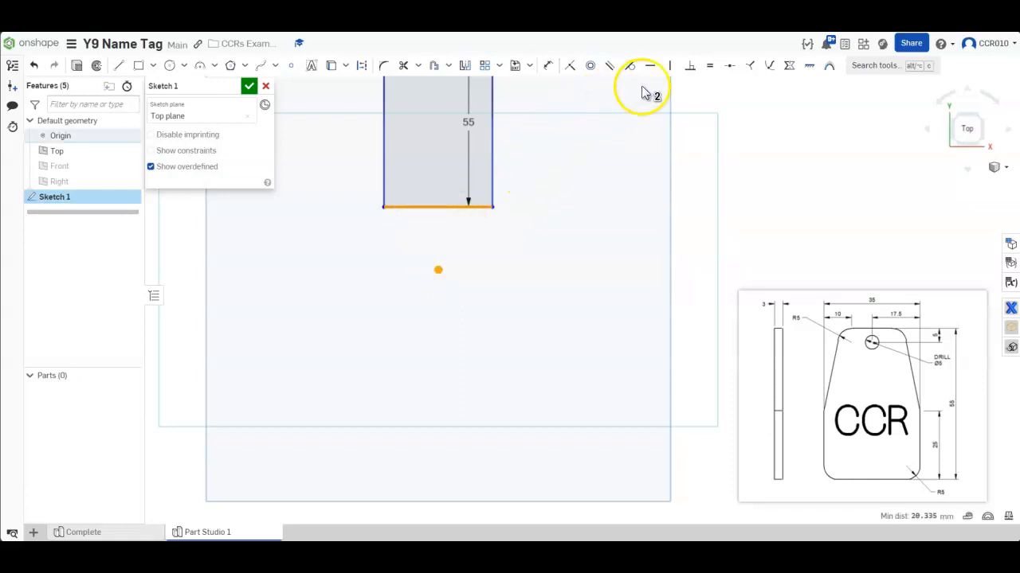
pyautogui.click(730, 71)
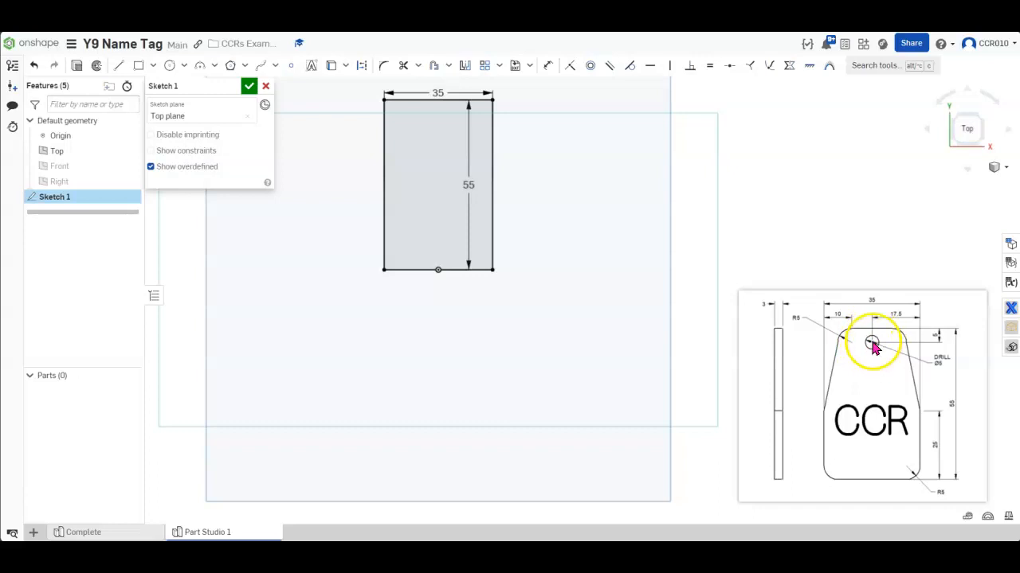
# - Sketch a 5 mm diameter circle inside the upper part of the rectangle for the string hole
pyautogui.click(170, 66)
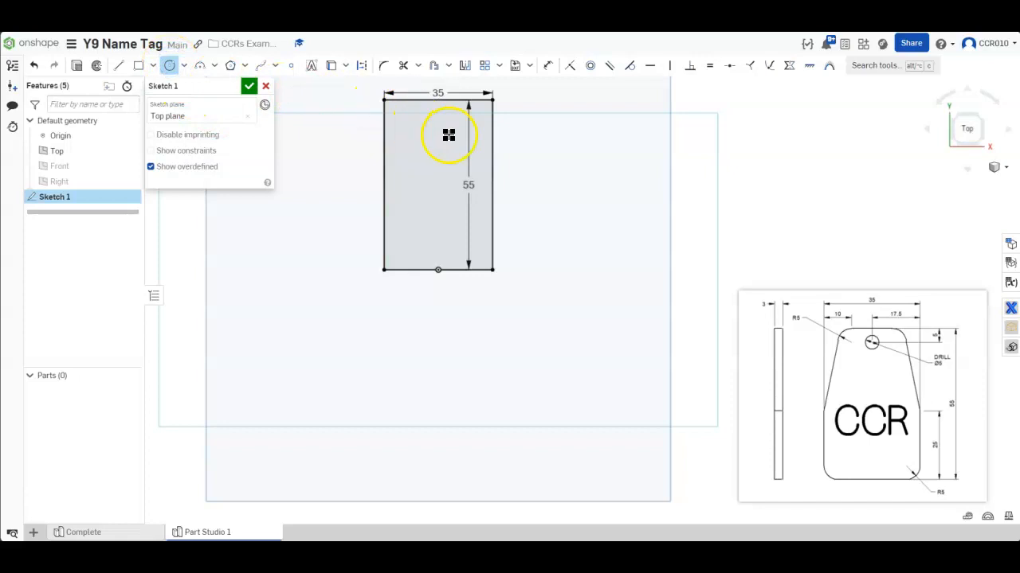
pyautogui.scroll(3, 442, 123)
pyautogui.moveTo(440, 118); pyautogui.dragTo(440, 178, button='middle')
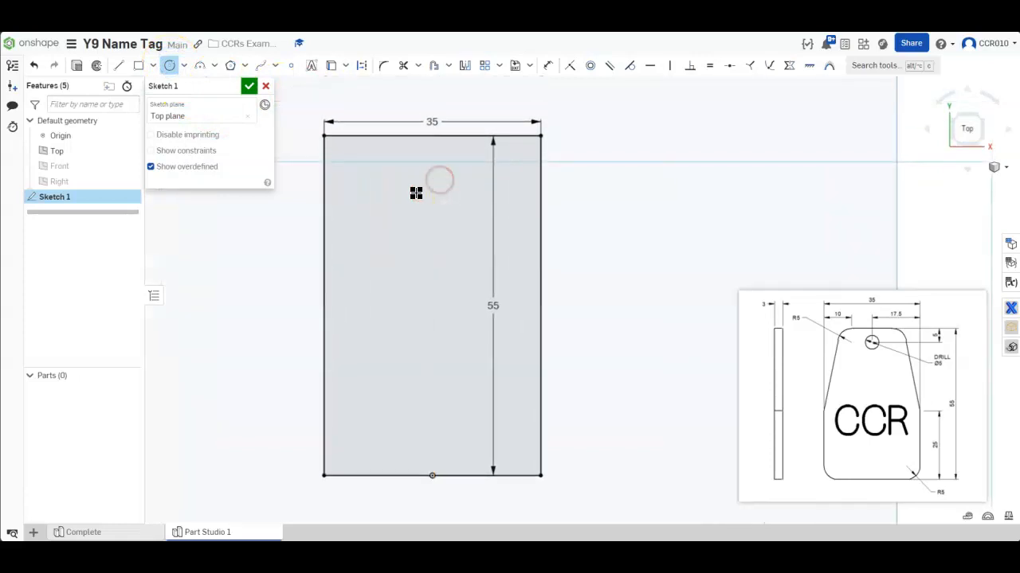
pyautogui.click(412, 192)
pyautogui.click(425, 172)
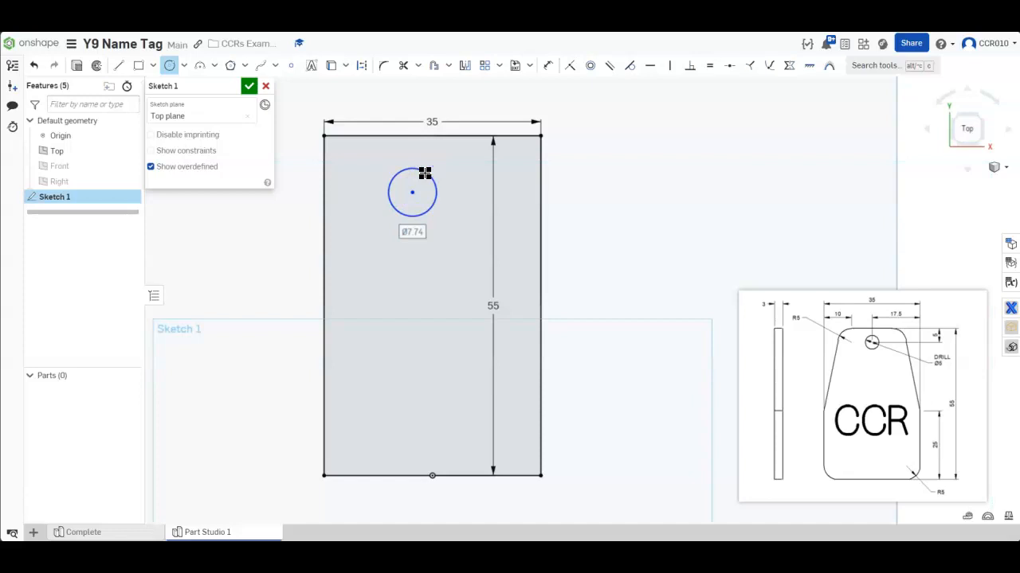
pyautogui.write('5')
pyautogui.press('Return')
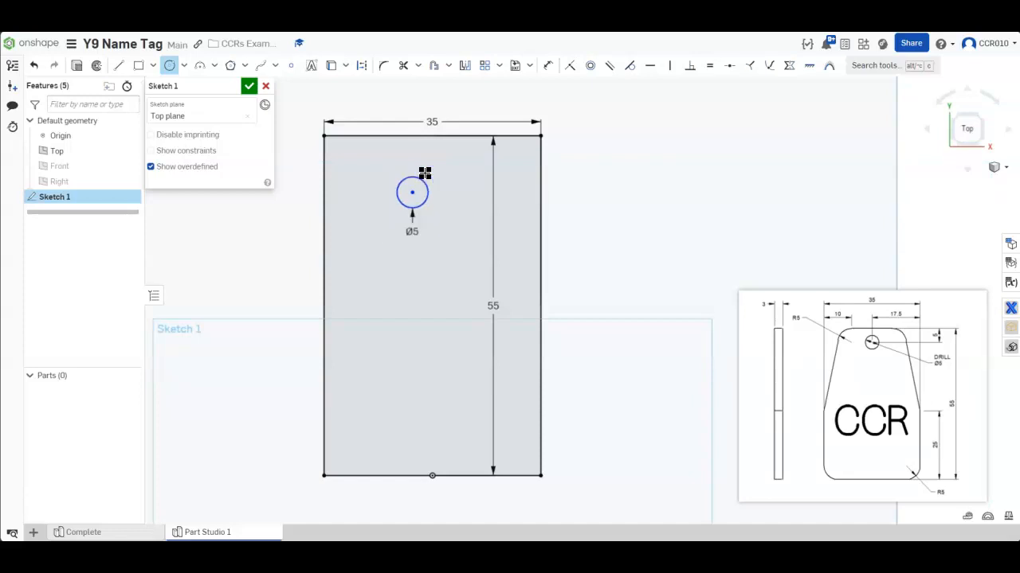
# - Dimension the hole's centre 17.5 mm from the rectangle's right edge
pyautogui.click(548, 66)
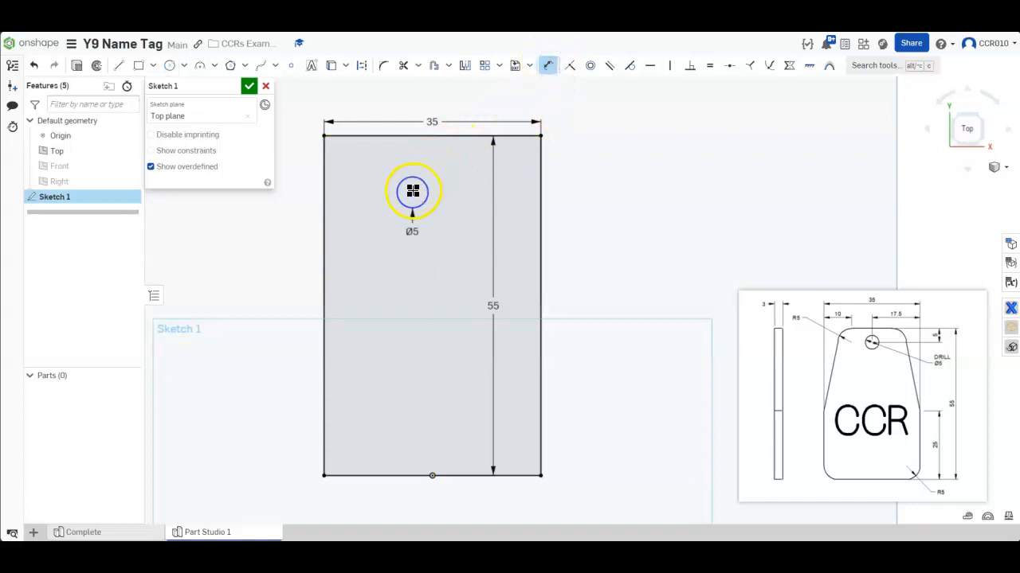
pyautogui.click(497, 189)
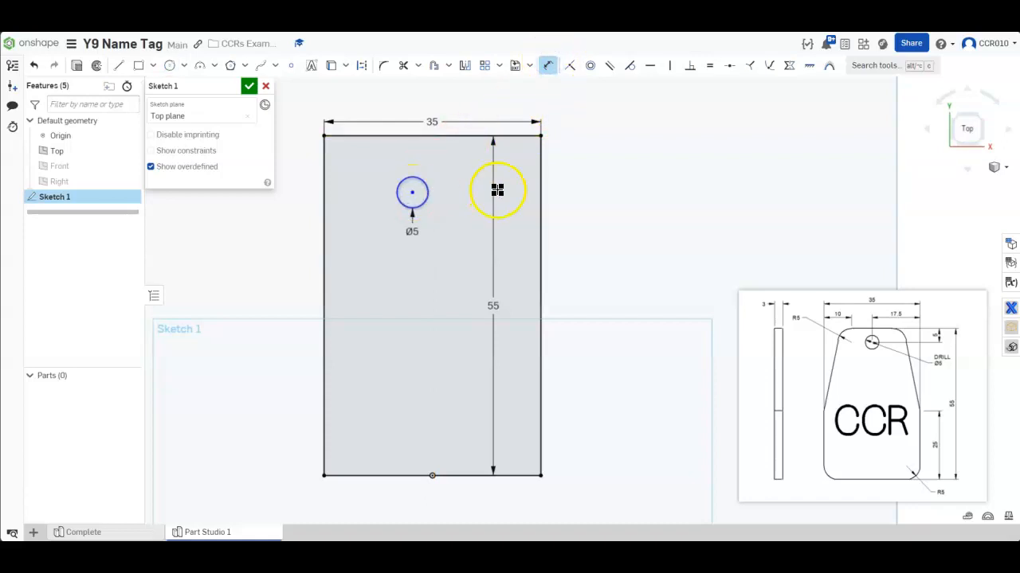
pyautogui.click(539, 186)
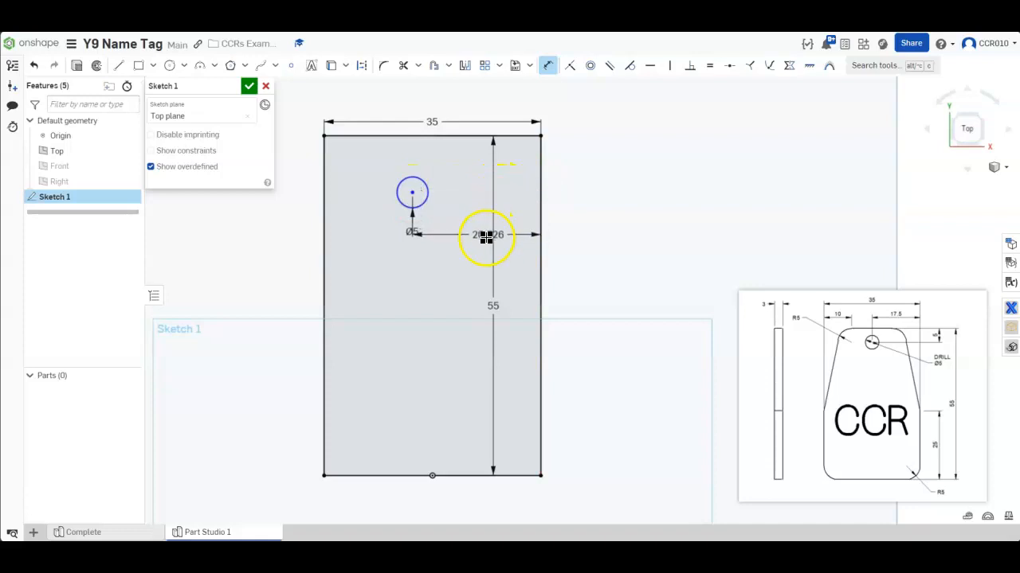
pyautogui.click(486, 237)
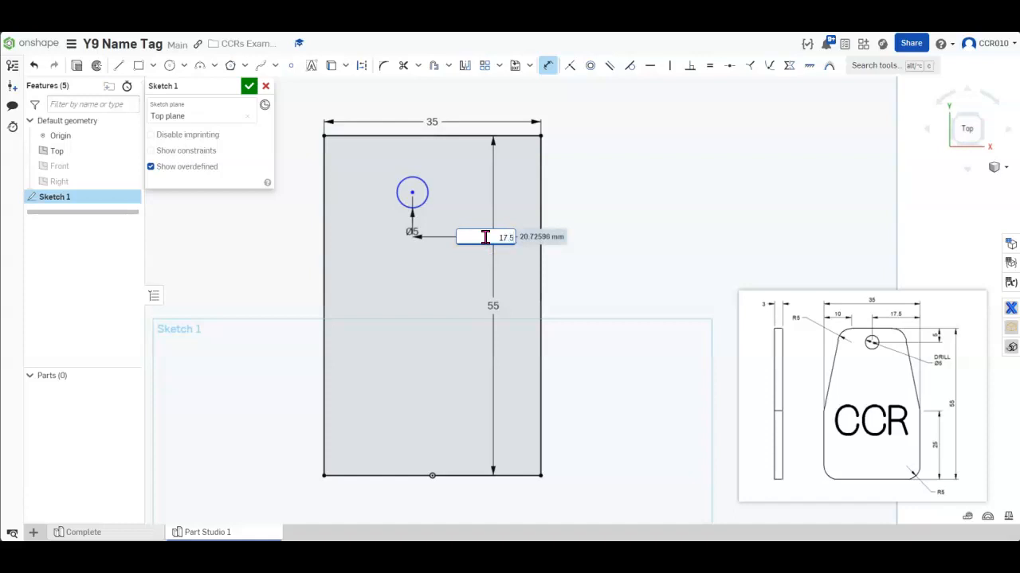
pyautogui.write('17.5')
pyautogui.press('Return')
# - Dimension the hole's centre 5 mm below the rectangle's top edge
pyautogui.click(438, 137)
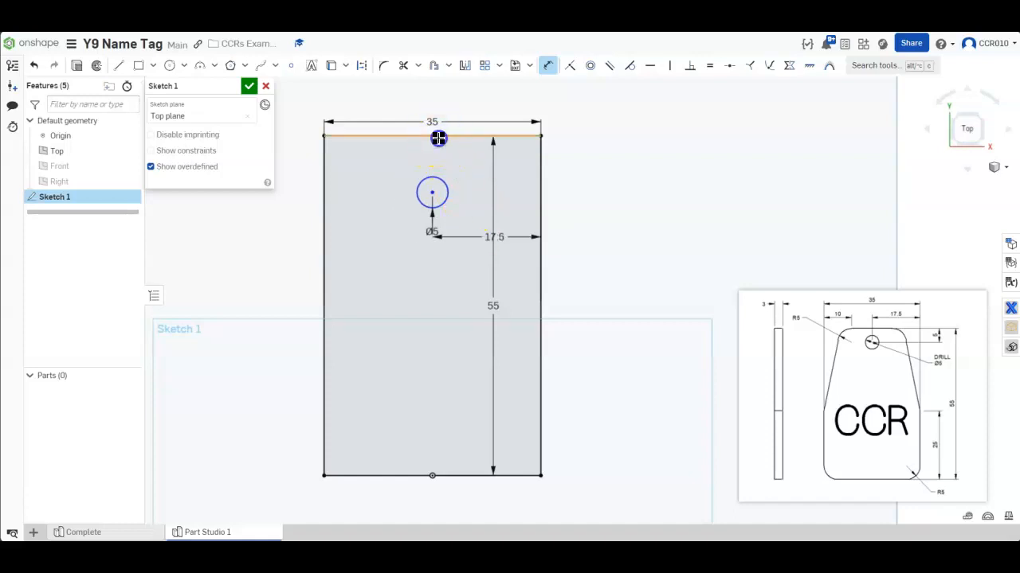
pyautogui.click(432, 193)
pyautogui.click(564, 180)
pyautogui.moveTo(564, 180); pyautogui.dragTo(586, 168)
pyautogui.write('5')
pyautogui.press('Return')
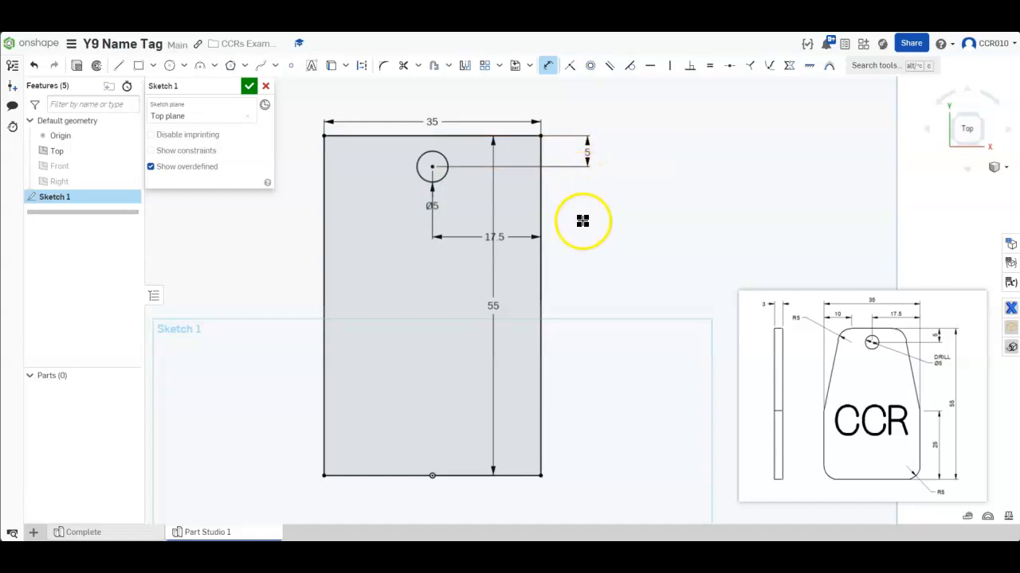
# - Draw a vertical centre line from the top edge's midpoint to the origin and convert it to construction geometry
pyautogui.click(118, 65)
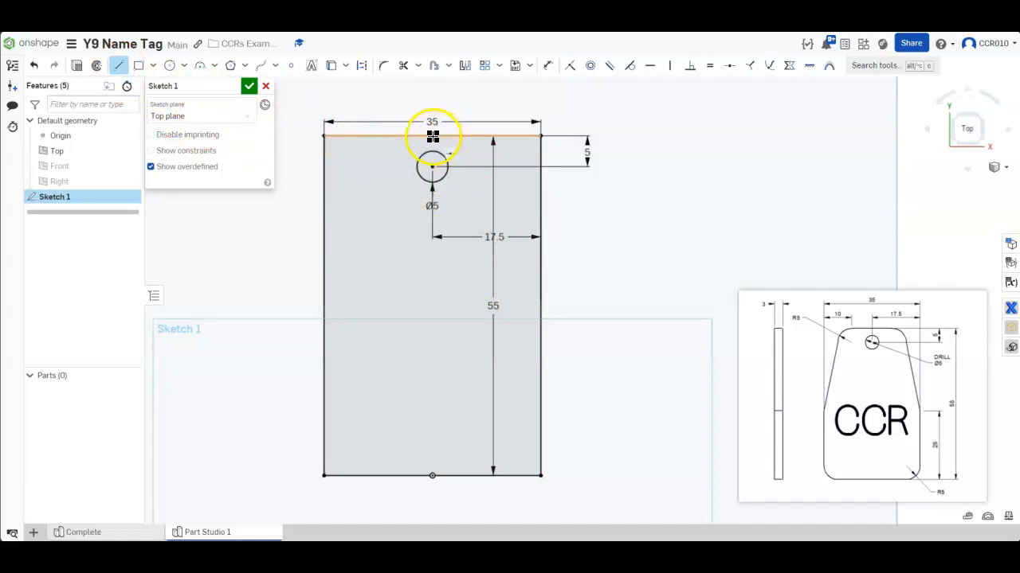
pyautogui.moveTo(432, 136); pyautogui.dragTo(434, 478)
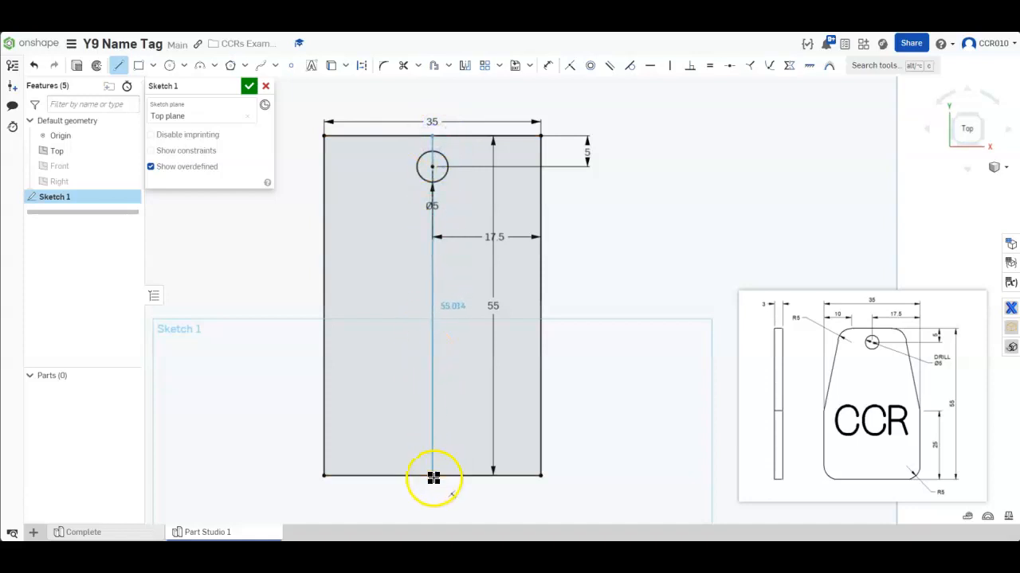
pyautogui.click(432, 476)
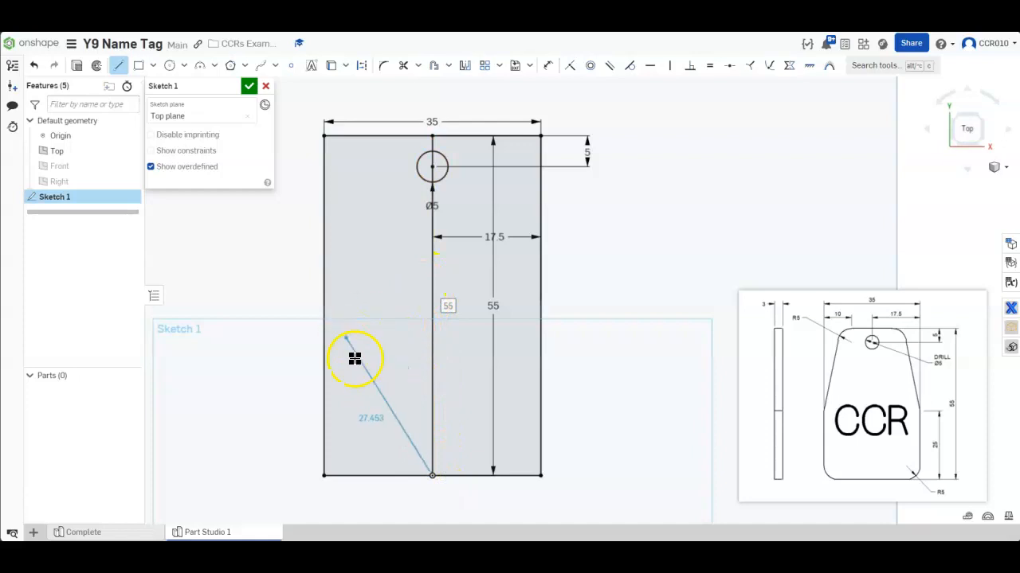
pyautogui.press('Escape')
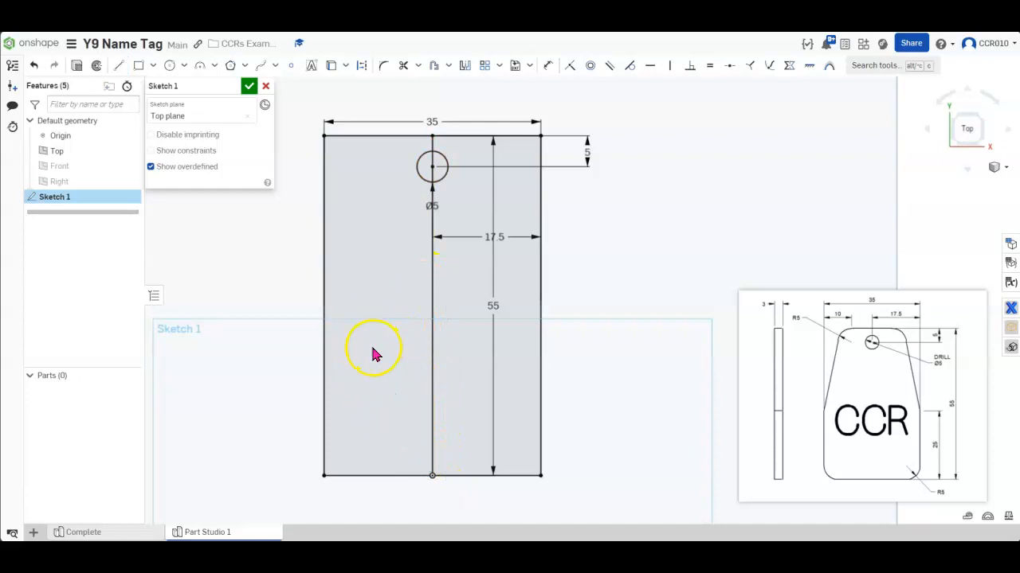
pyautogui.click(432, 360)
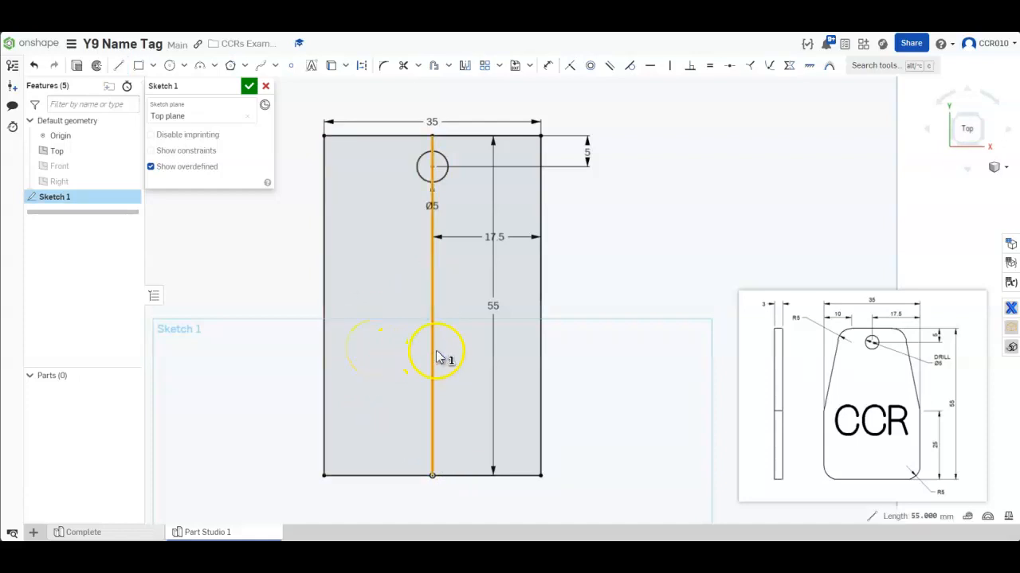
pyautogui.click(362, 67)
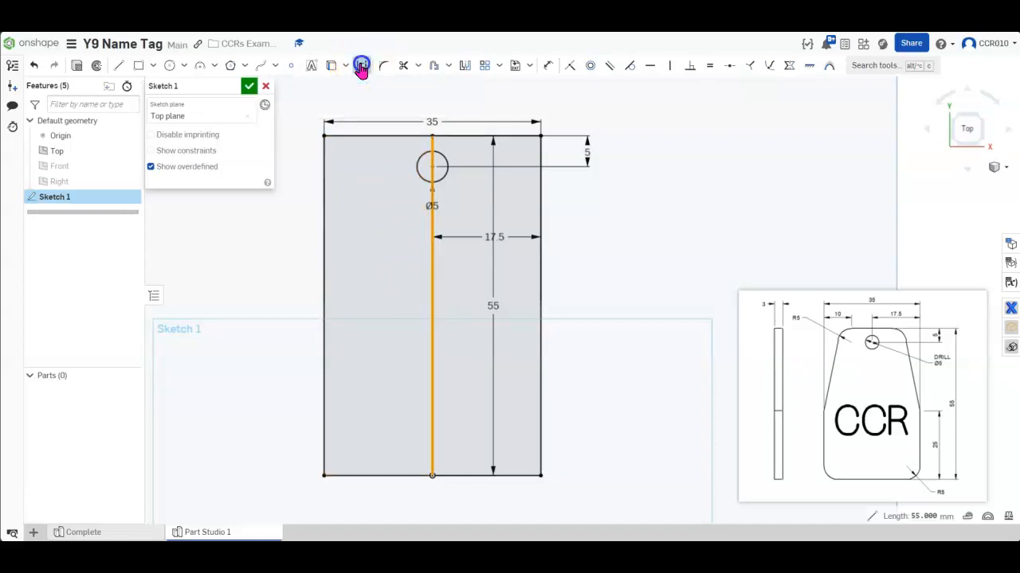
pyautogui.click(620, 280)
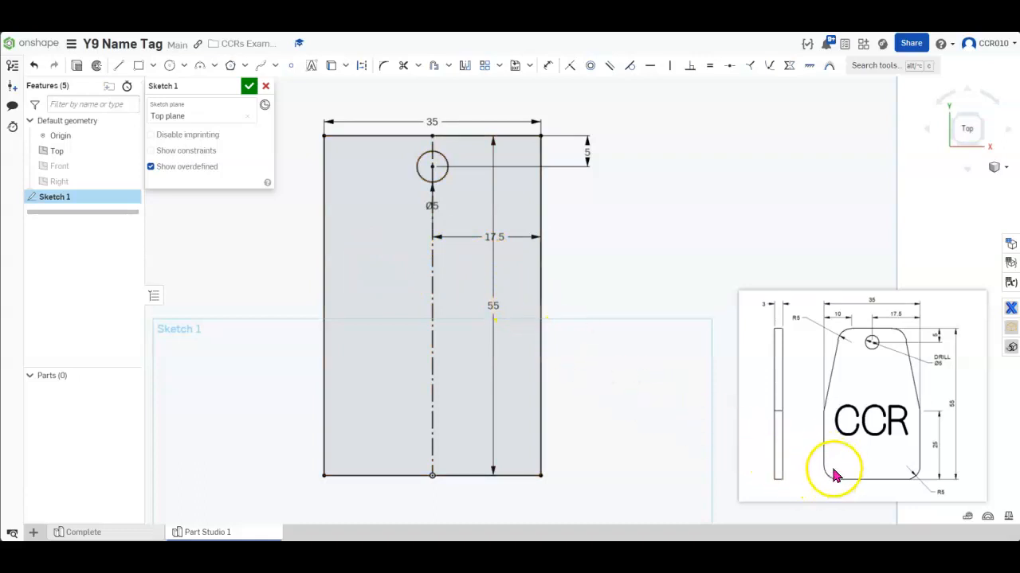
# - Sketch a 10 mm diameter circle inside the rectangle near its lower-left corner
pyautogui.click(168, 68)
pyautogui.click(358, 437)
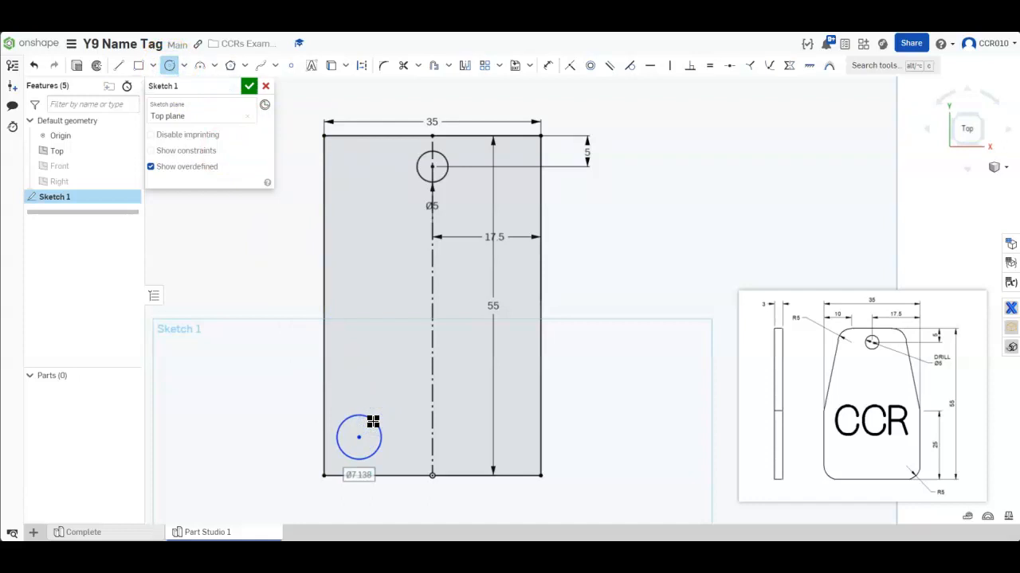
pyautogui.write('10')
pyautogui.press('Return')
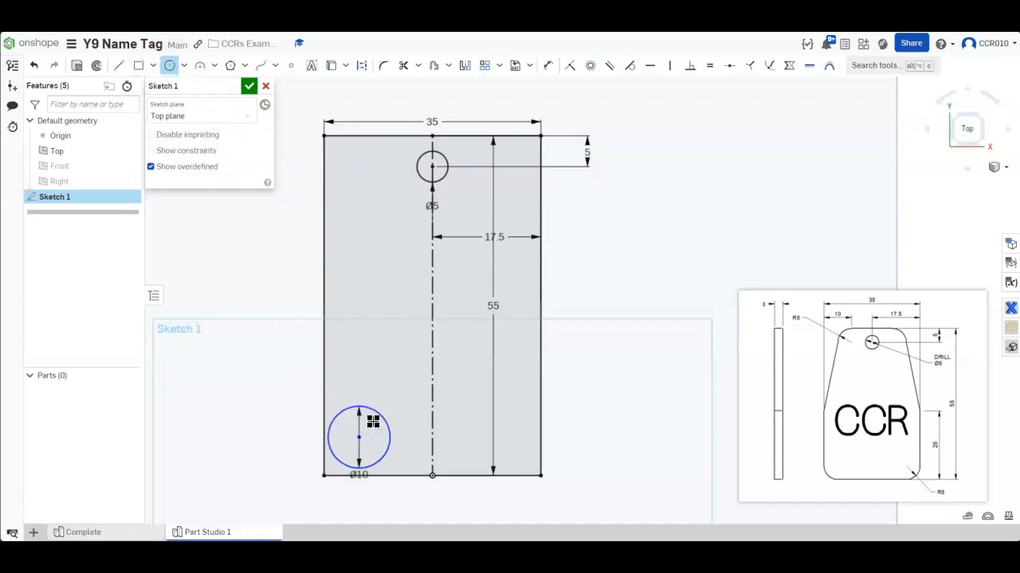
# - Dimension the lower-left circle's centre 5 mm above the rectangle's bottom edge
pyautogui.click(548, 65)
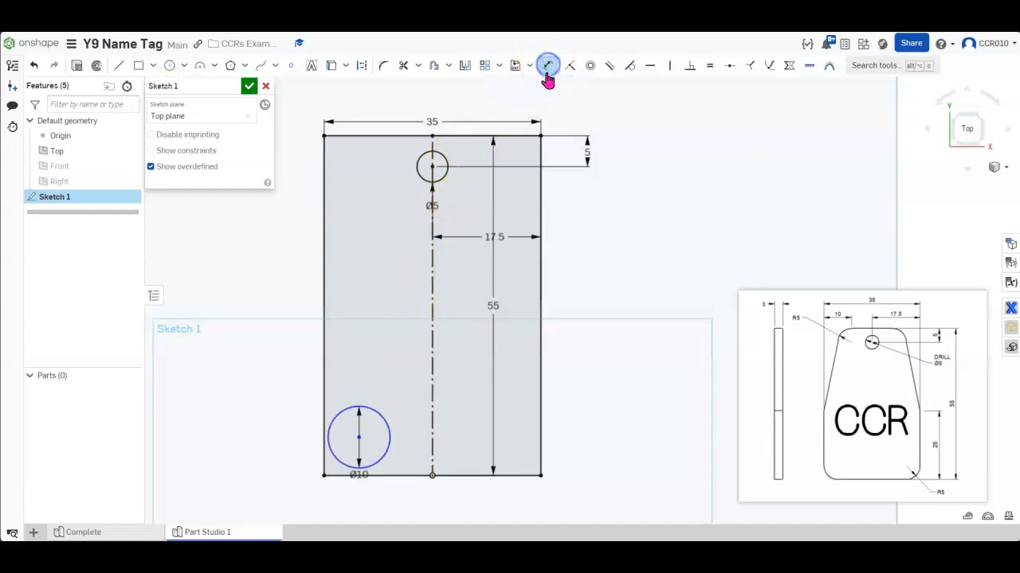
pyautogui.click(361, 437)
pyautogui.click(398, 475)
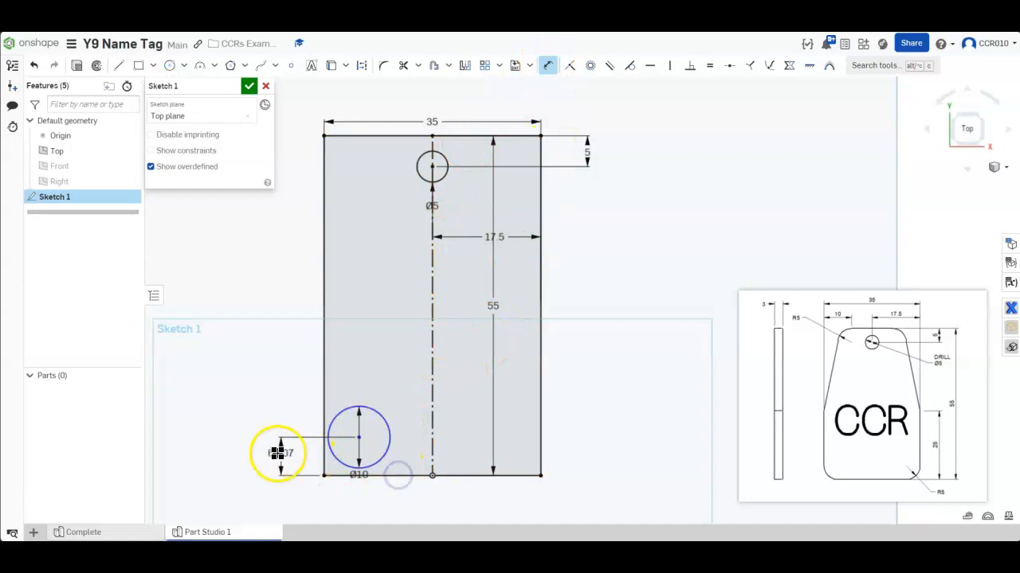
pyautogui.click(246, 462)
pyautogui.write('5')
pyautogui.press('Return')
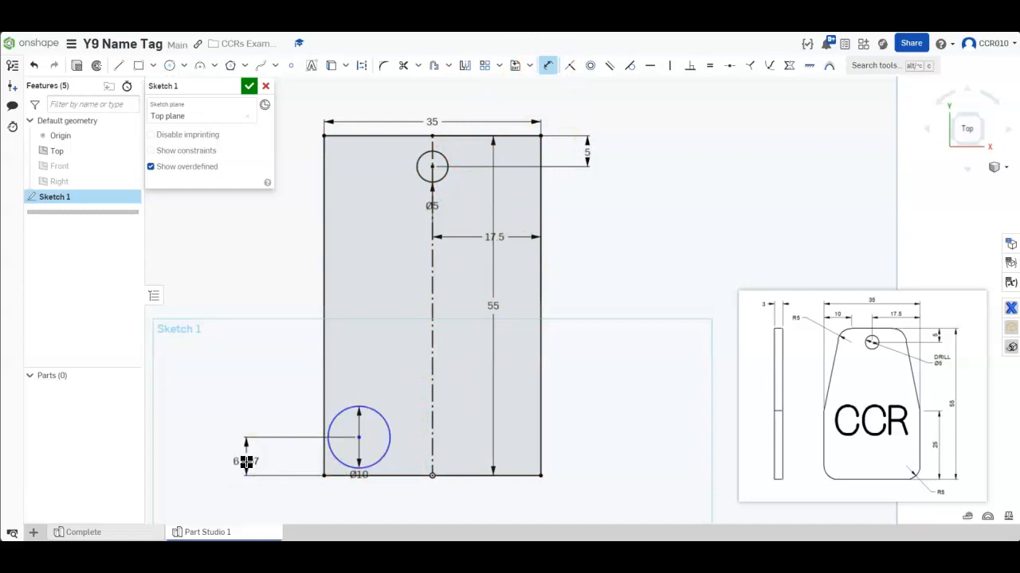
# - Dimension the lower-left circle's centre 5 mm from the rectangle's left edge
pyautogui.click(323, 428)
pyautogui.click(357, 443)
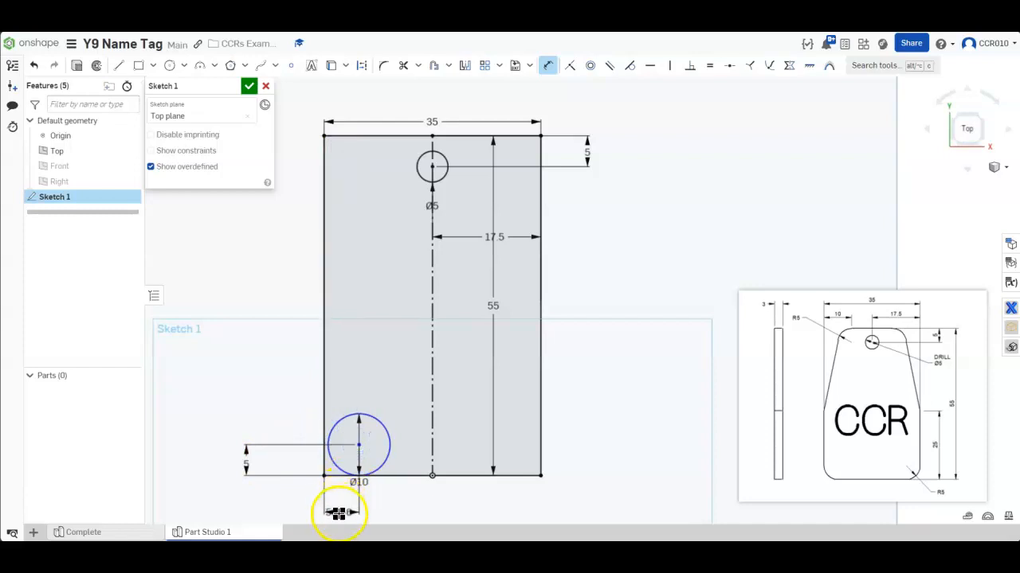
pyautogui.click(340, 512)
pyautogui.write('5')
pyautogui.press('Return')
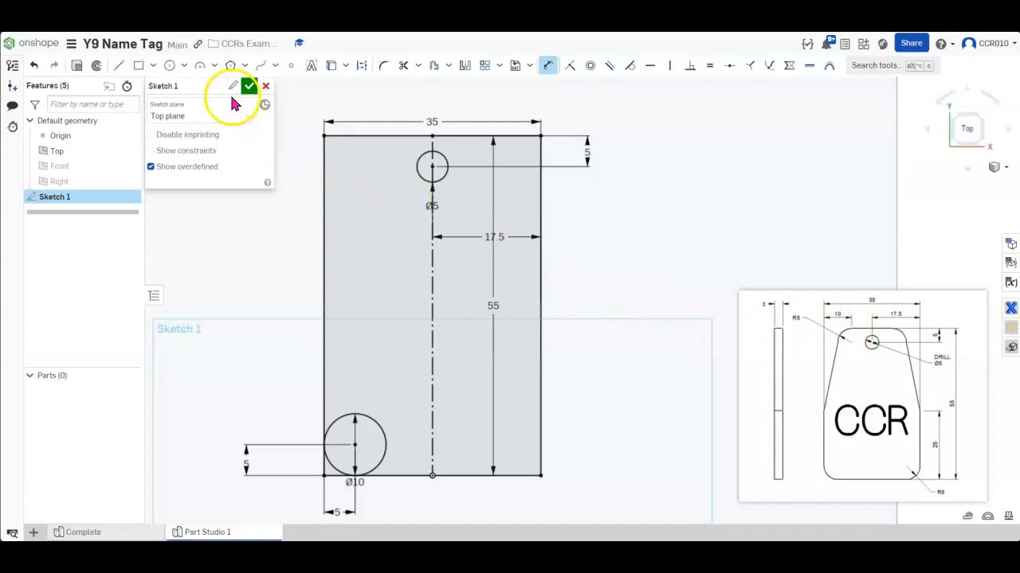
# - Sketch a 10 mm diameter circle inside the rectangle between its upper-left corner and the string hole
pyautogui.click(170, 65)
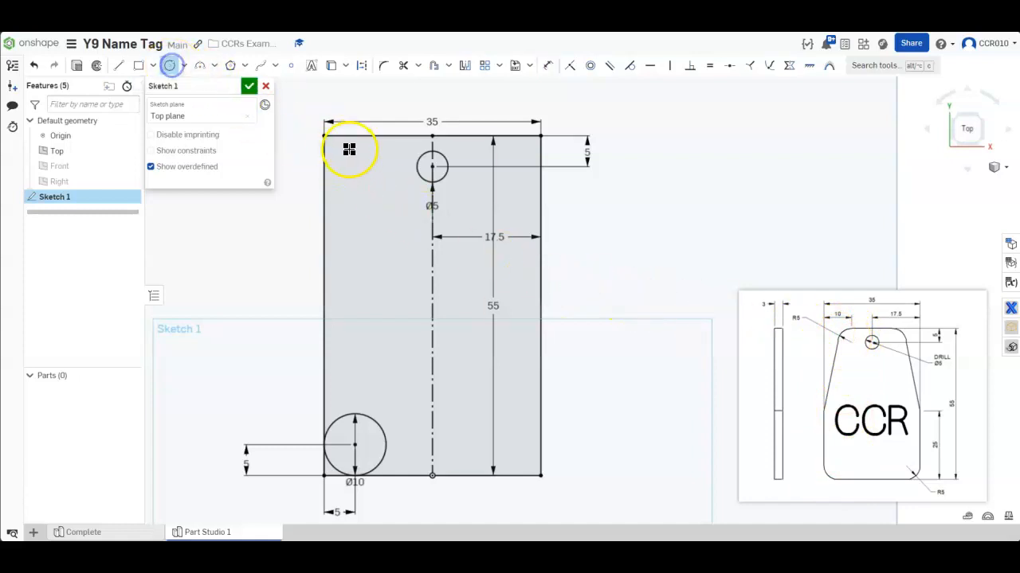
pyautogui.click(383, 177)
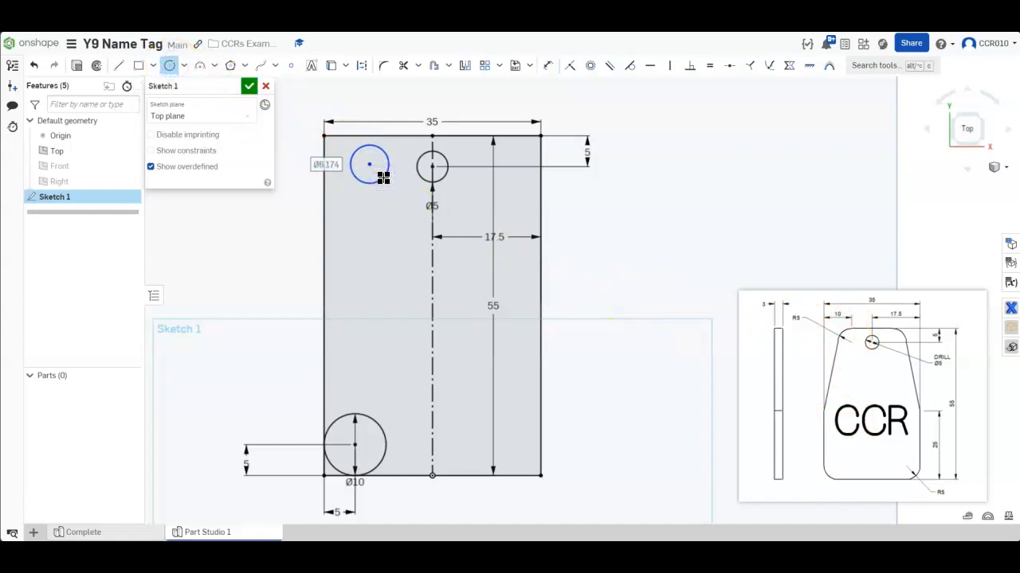
pyautogui.write('10')
pyautogui.press('Return')
# - Dimension the upper-left circle's centre 5 mm below the rectangle's top edge
pyautogui.click(548, 65)
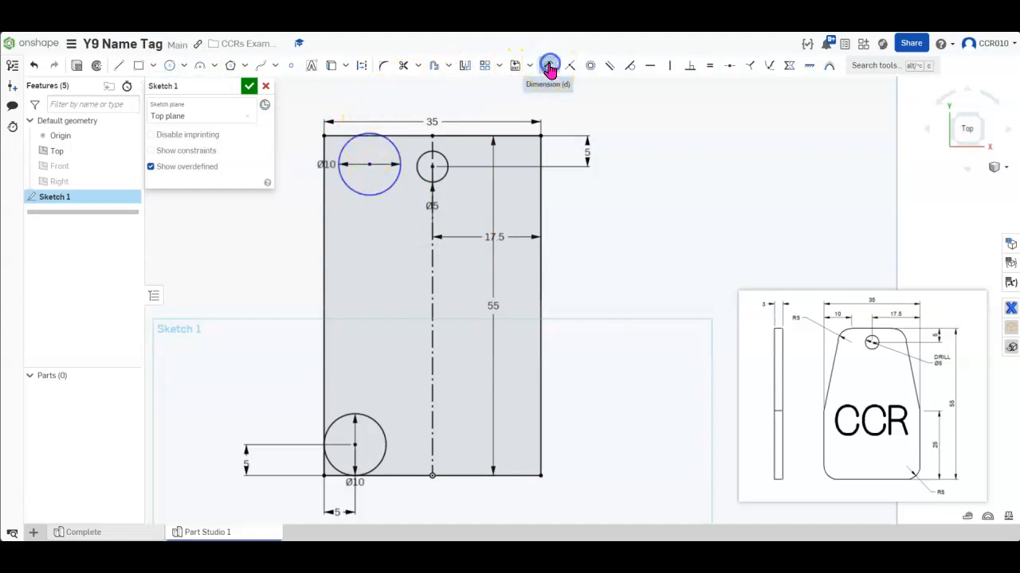
pyautogui.click(370, 164)
pyautogui.click(404, 136)
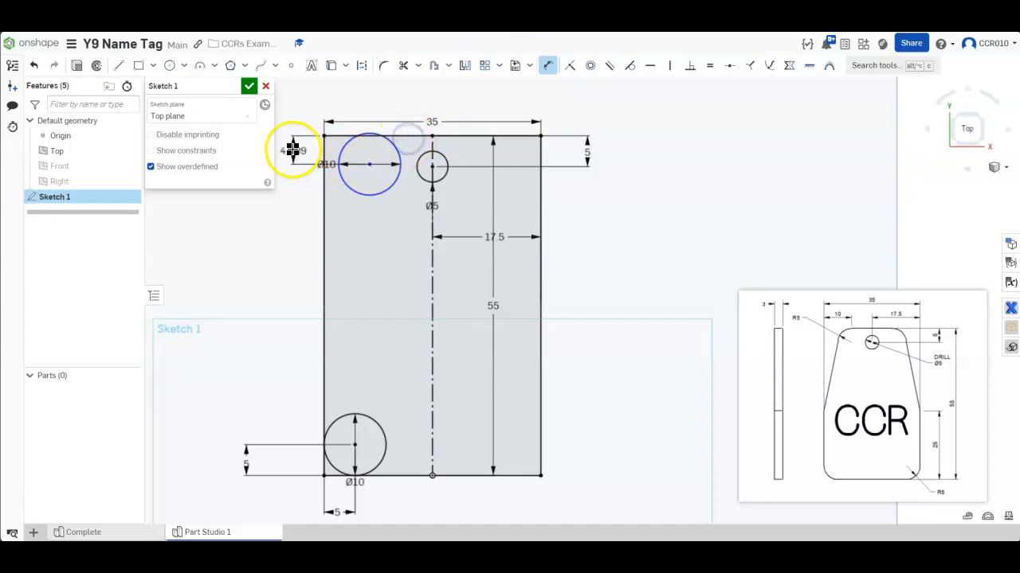
pyautogui.click(295, 149)
pyautogui.write('5')
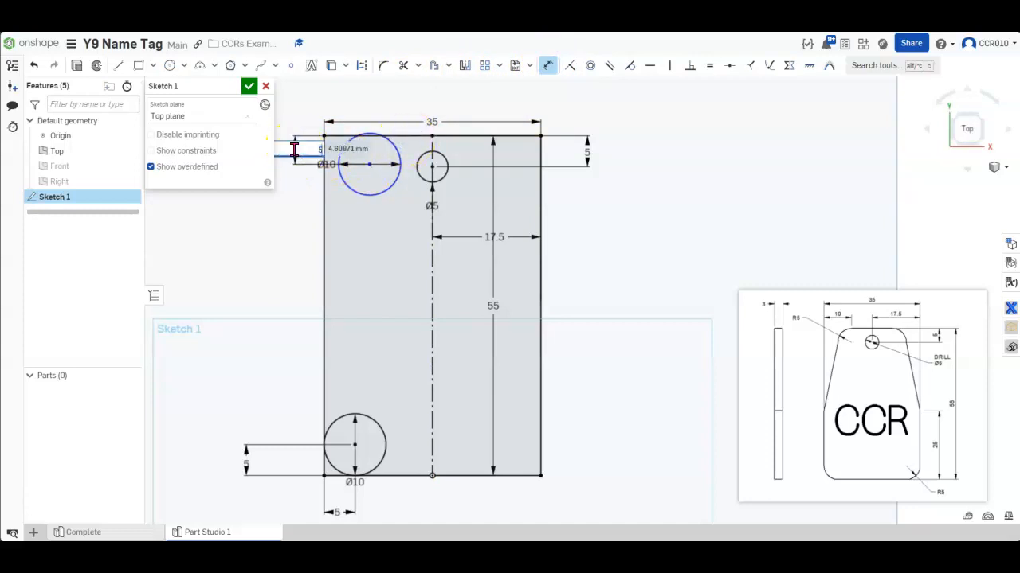
pyautogui.press('Return')
# - Dimension the upper-left circle's centre 10 mm from the rectangle's left edge
pyautogui.click(357, 161)
pyautogui.click(326, 197)
pyautogui.click(342, 157)
pyautogui.click(345, 96)
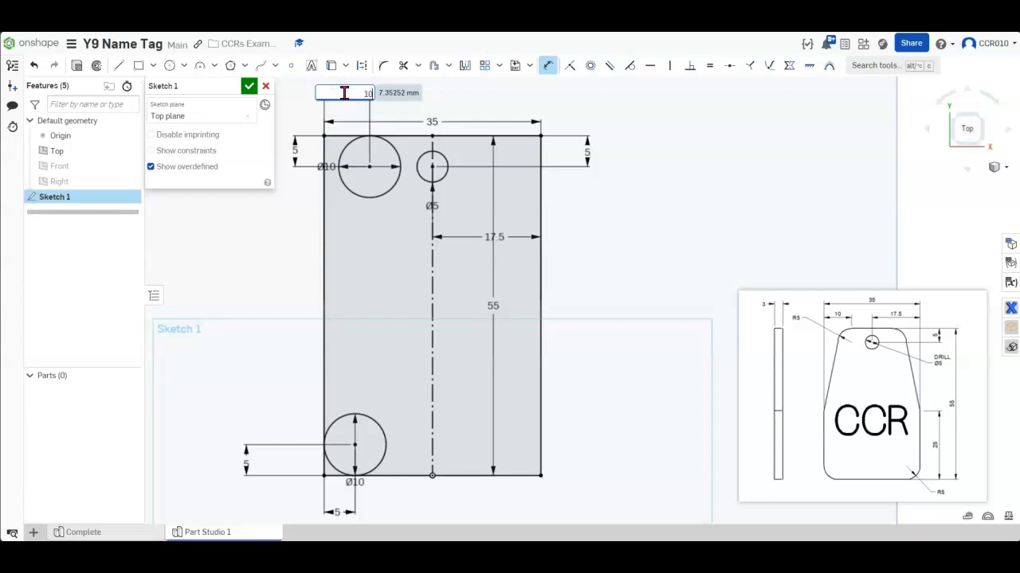
pyautogui.write('10')
pyautogui.press('Return')
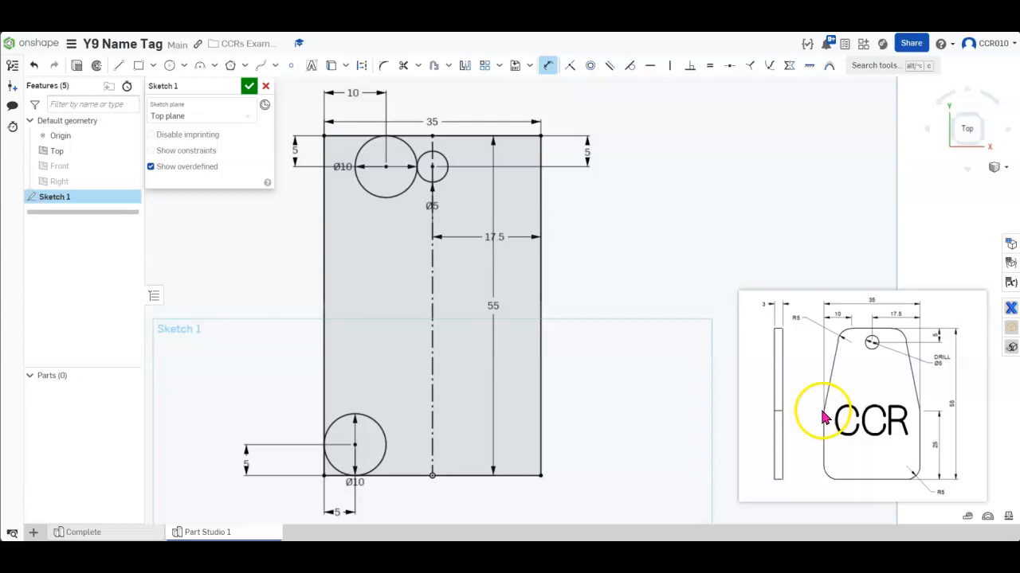
# - Draw a horizontal line across the rectangle from its left edge to its right edge, slightly below mid-height
pyautogui.click(115, 67)
pyautogui.click(324, 333)
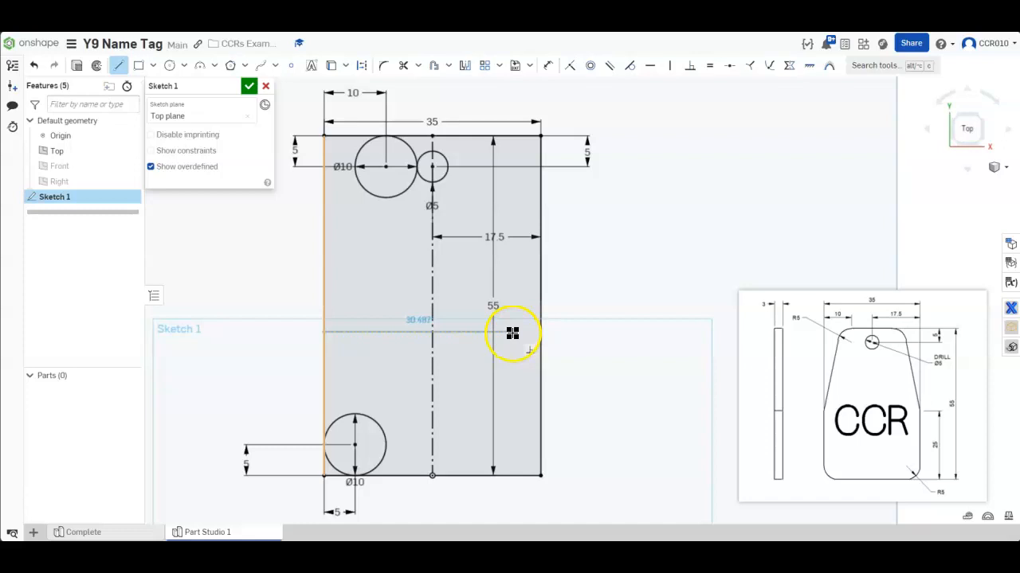
pyautogui.click(541, 333)
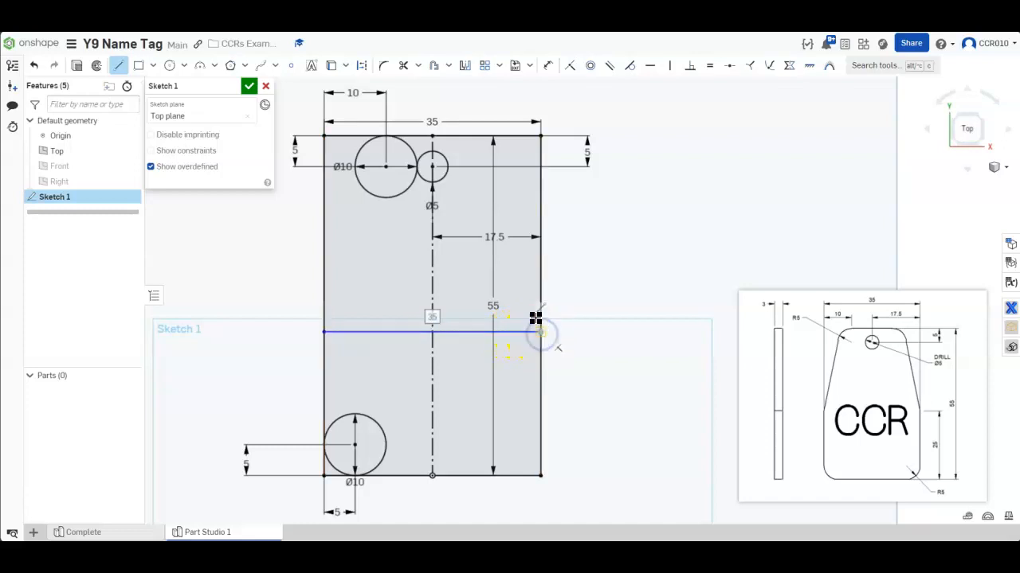
# - Dimension the horizontal line 25 mm above the rectangle's bottom edge
pyautogui.click(548, 71)
pyautogui.click(392, 333)
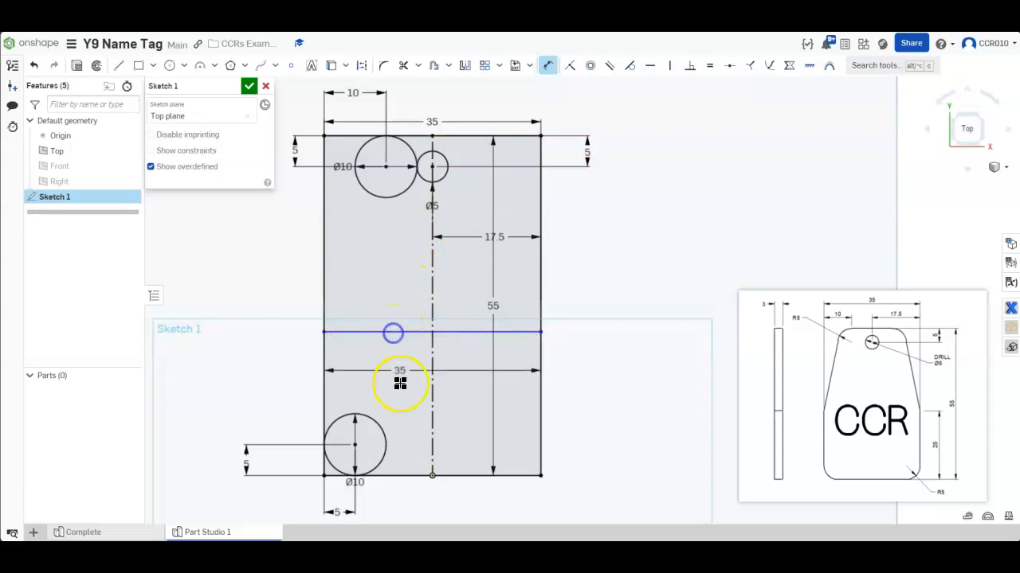
pyautogui.click(410, 473)
pyautogui.click(207, 401)
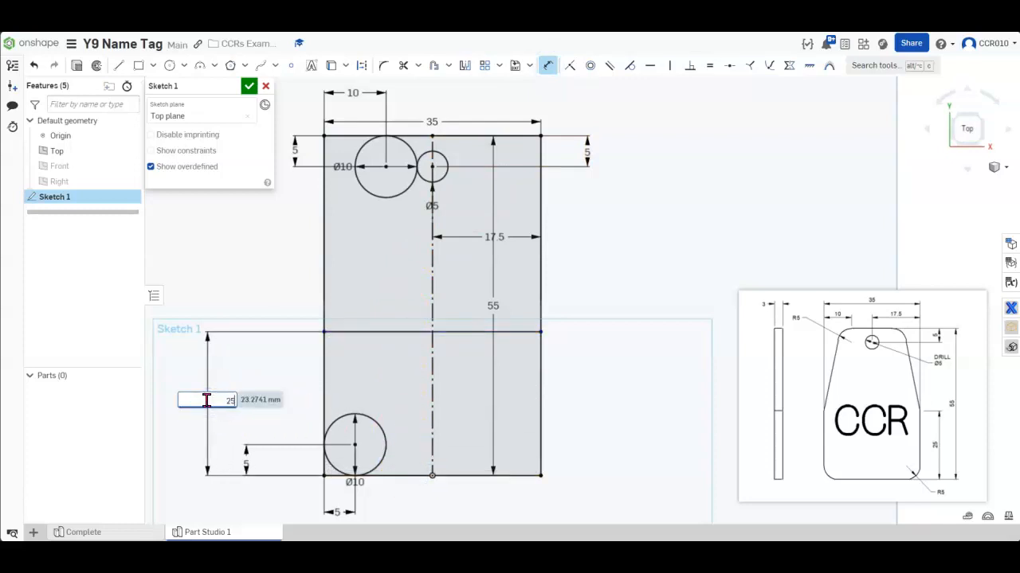
pyautogui.write('25')
pyautogui.press('Return')
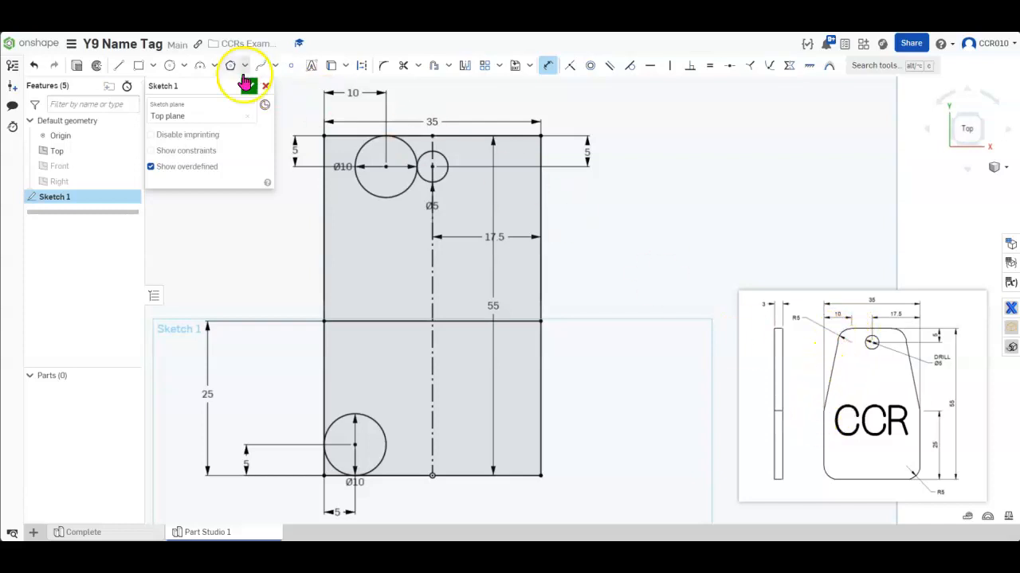
# - Draw a slanted line about 29.7 mm long from the horizontal line's left end up to the upper-left circle
pyautogui.click(117, 66)
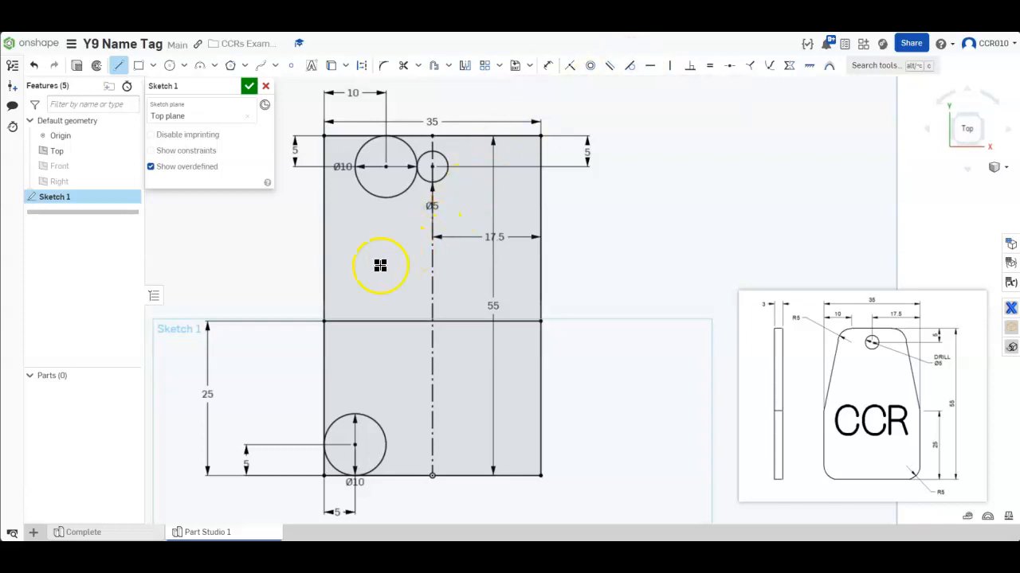
pyautogui.click(323, 321)
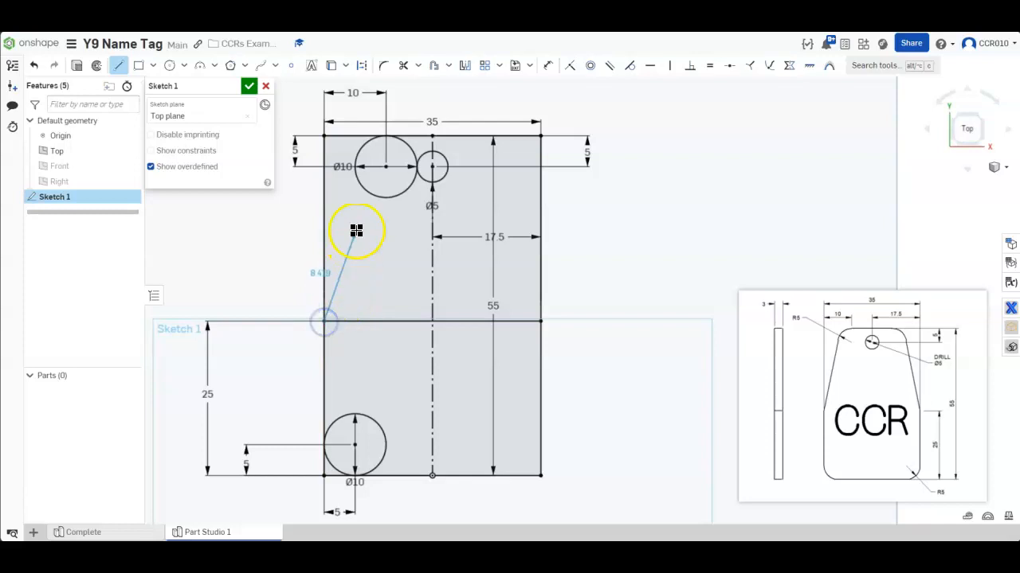
pyautogui.click(364, 141)
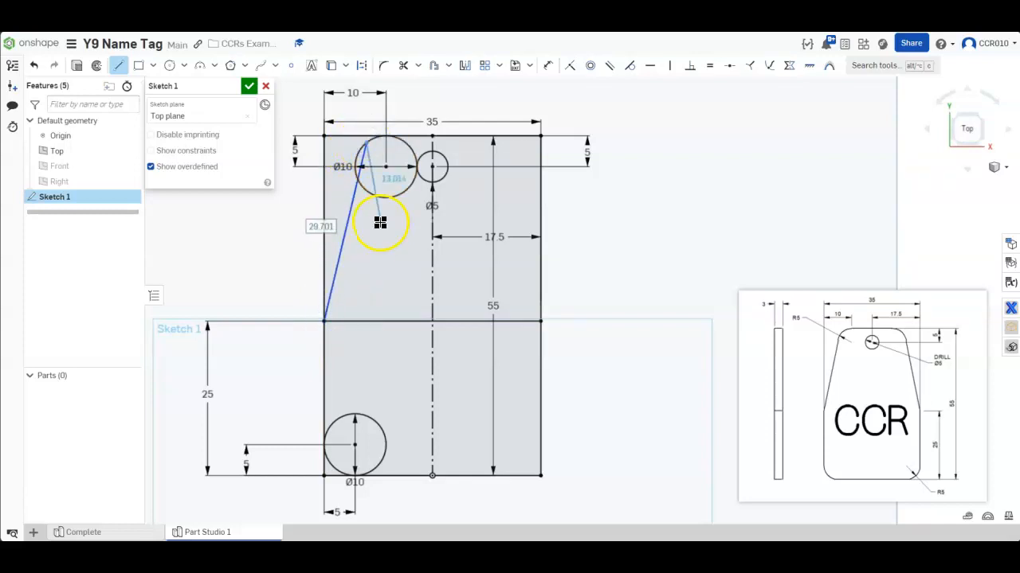
pyautogui.press('Escape')
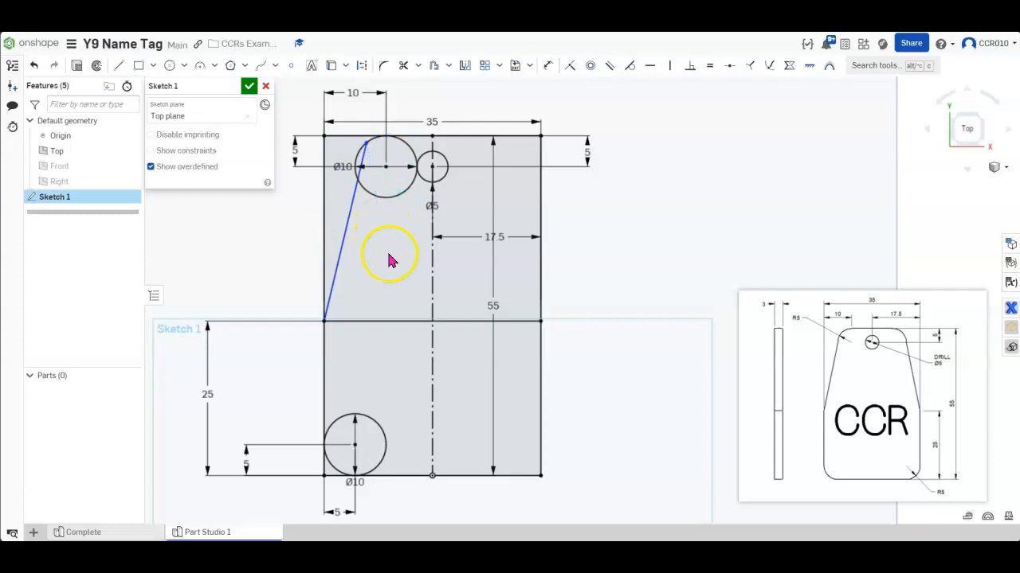
# - Make the slanted line tangent to the upper-left 10 mm circle
pyautogui.click(351, 226)
pyautogui.click(369, 193)
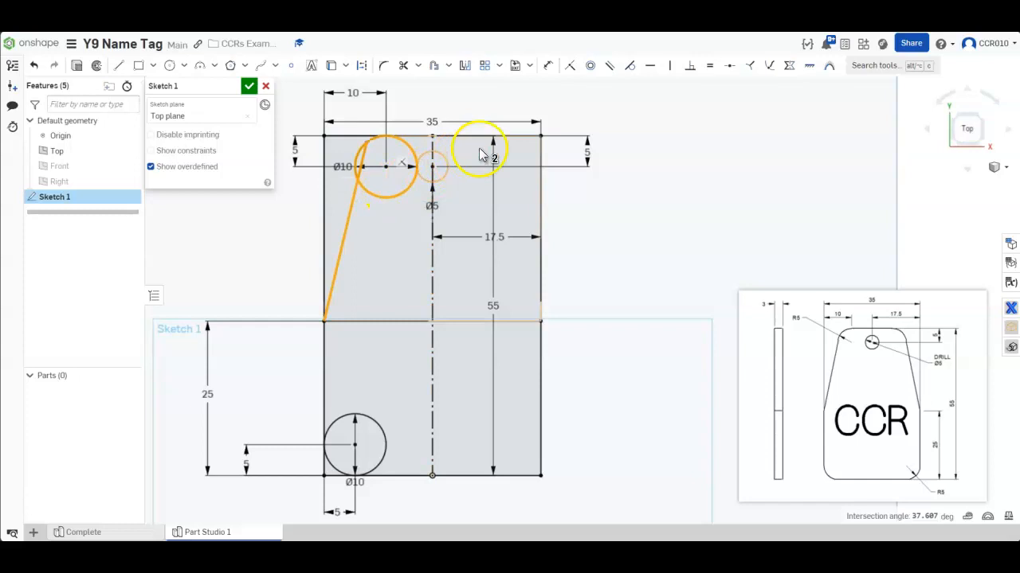
pyautogui.click(632, 66)
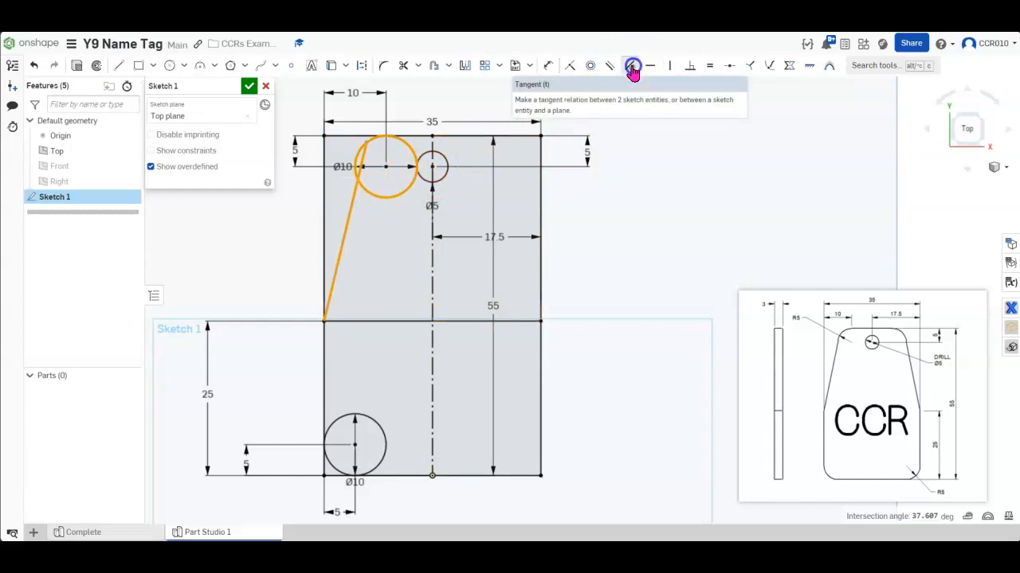
pyautogui.click(631, 67)
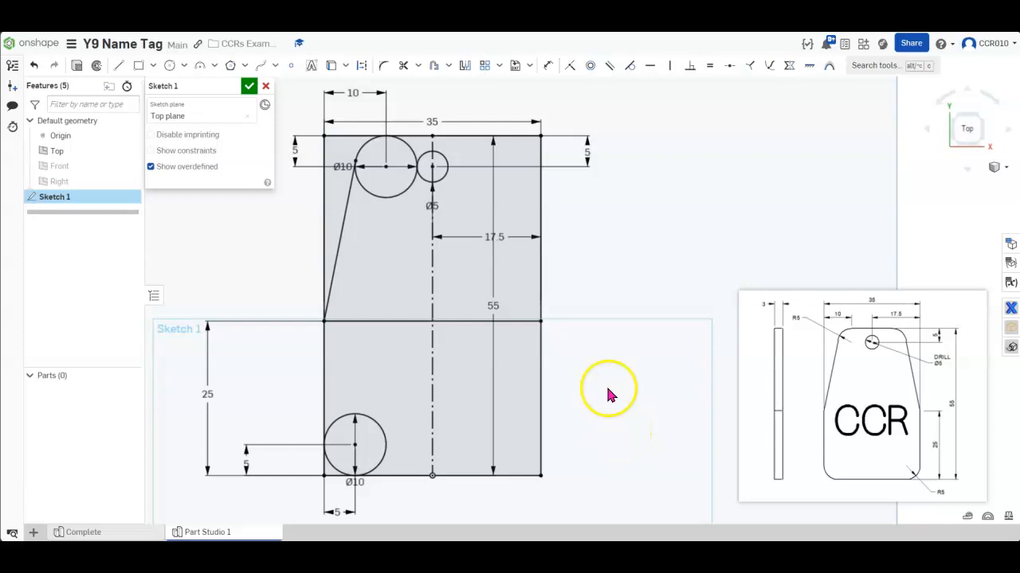
# - Mirror the upper and lower 10 mm circles and the slanted line across the vertical centre line, and finish the sketch
pyautogui.click(466, 67)
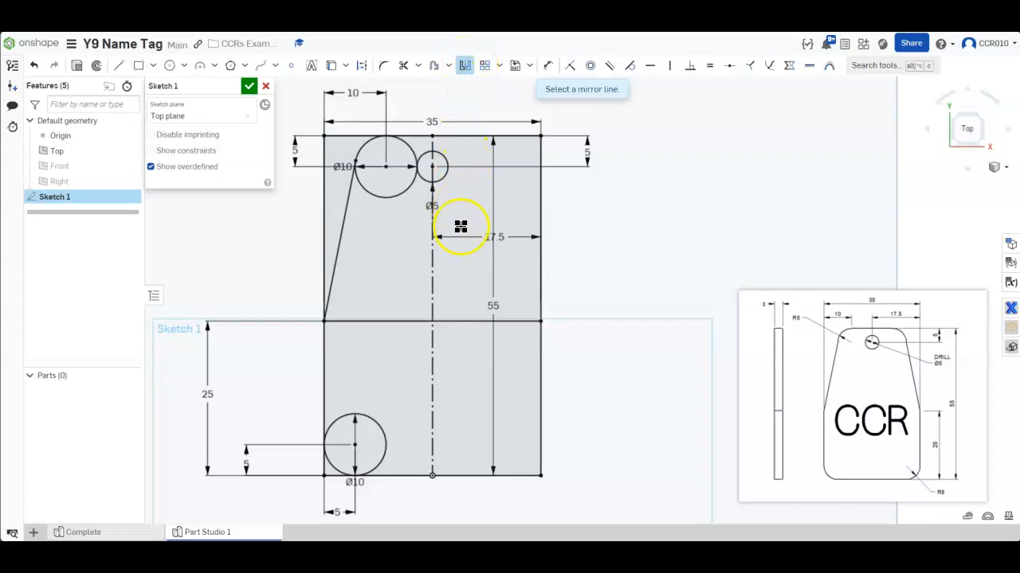
pyautogui.click(432, 294)
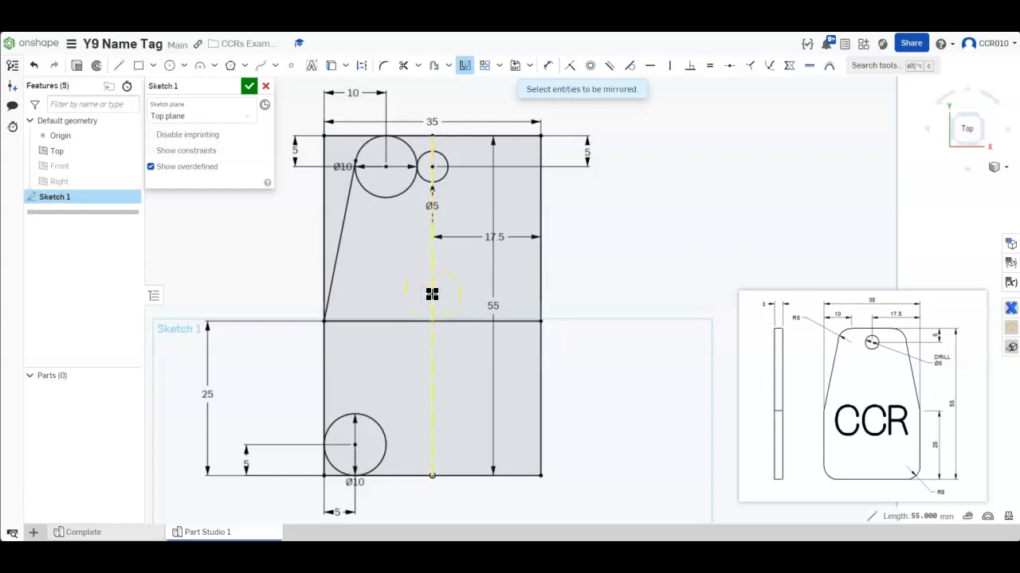
pyautogui.click(385, 197)
pyautogui.click(345, 208)
pyautogui.click(377, 427)
pyautogui.click(250, 90)
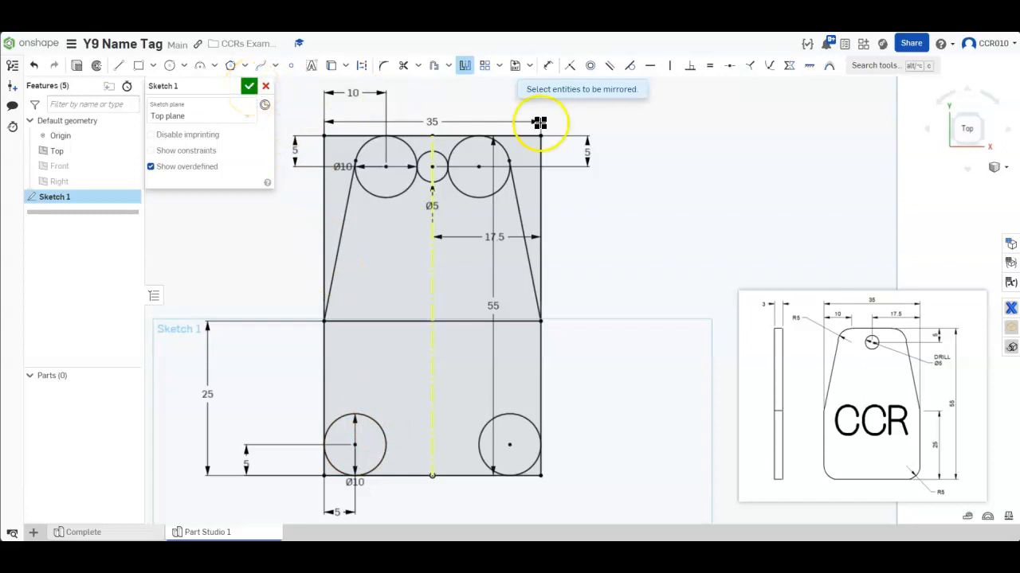
pyautogui.press('Escape')
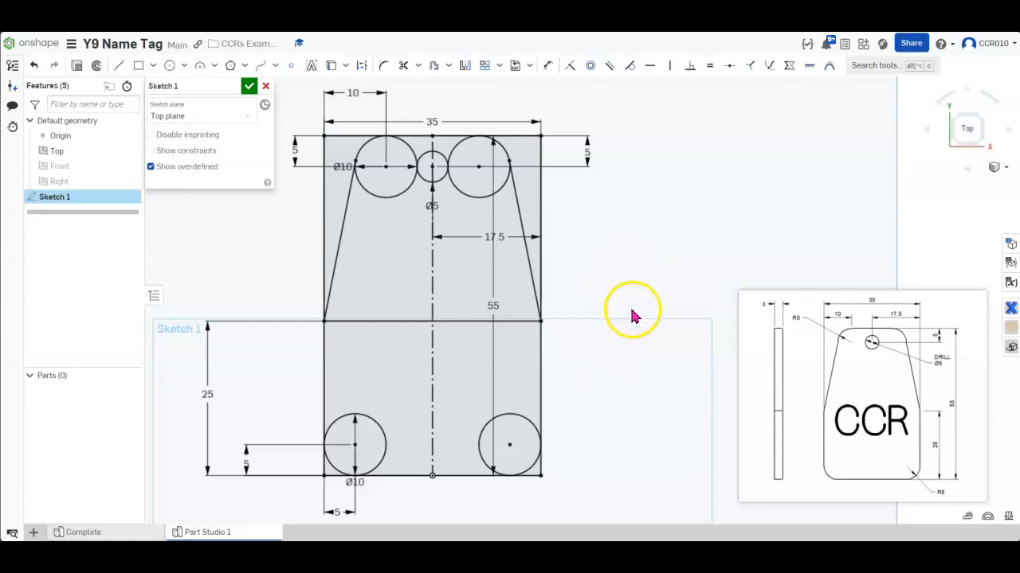
pyautogui.click(247, 88)
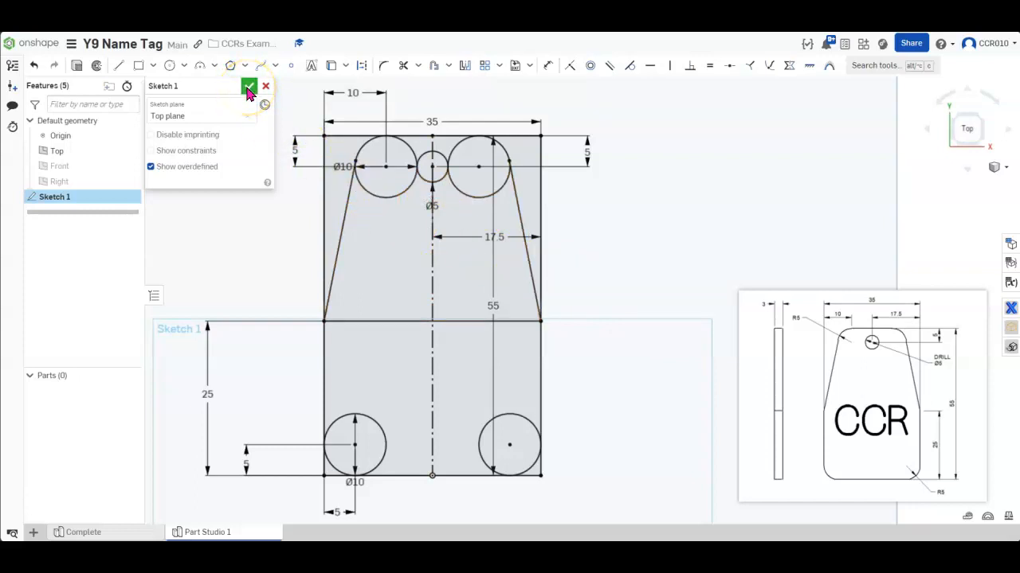
pyautogui.click(248, 88)
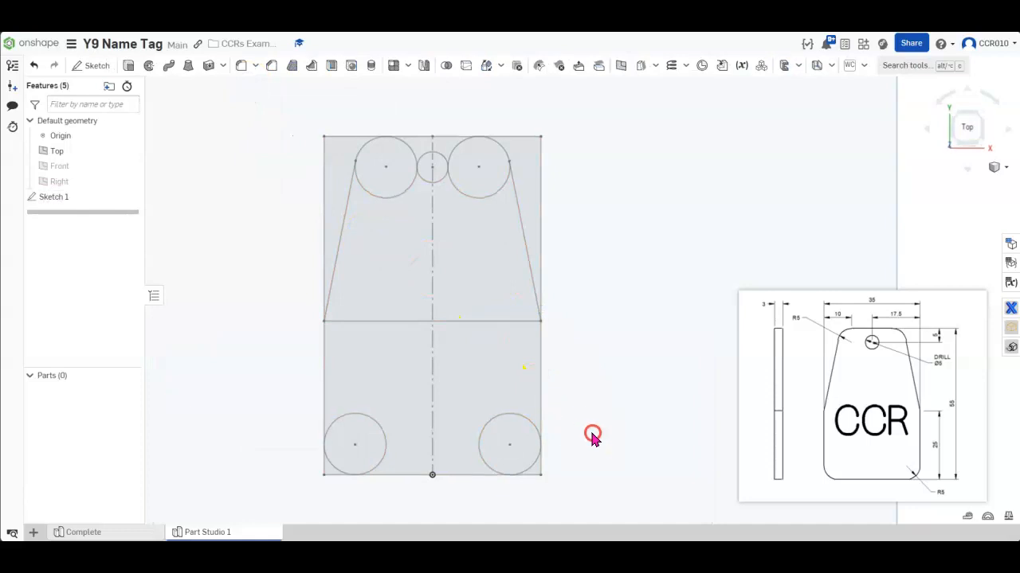
# - Start a solid extrude with the two upper circles, the tapered area and the strip above the hole, leaving the hole and outer corners unselected
pyautogui.hotkey('shift', '7')
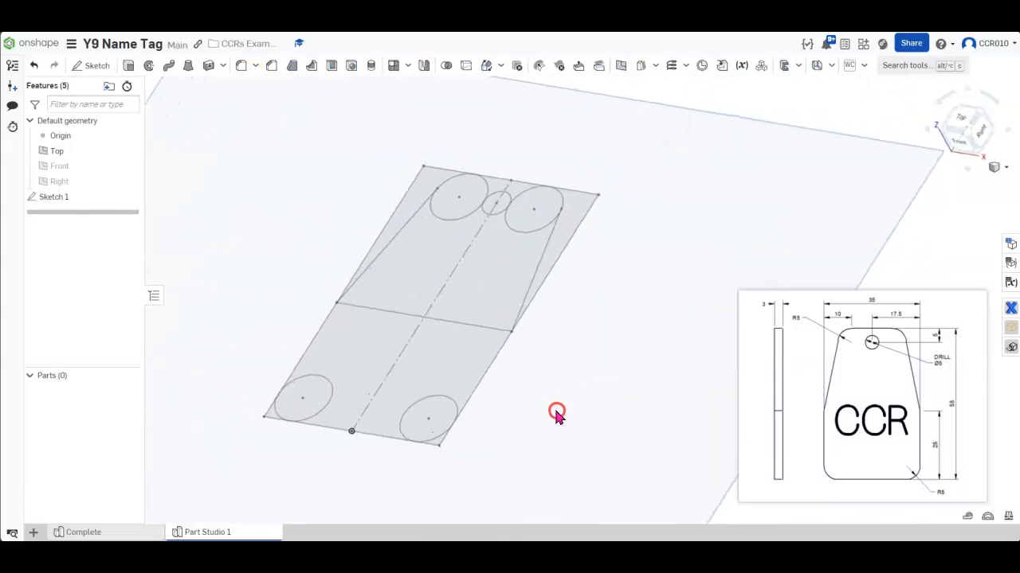
pyautogui.click(438, 345)
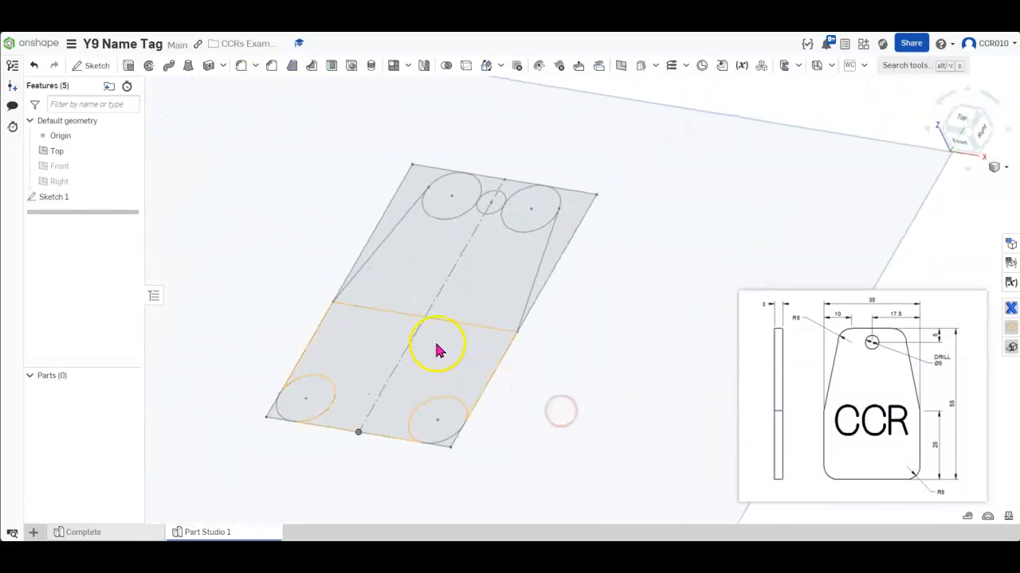
pyautogui.click(128, 70)
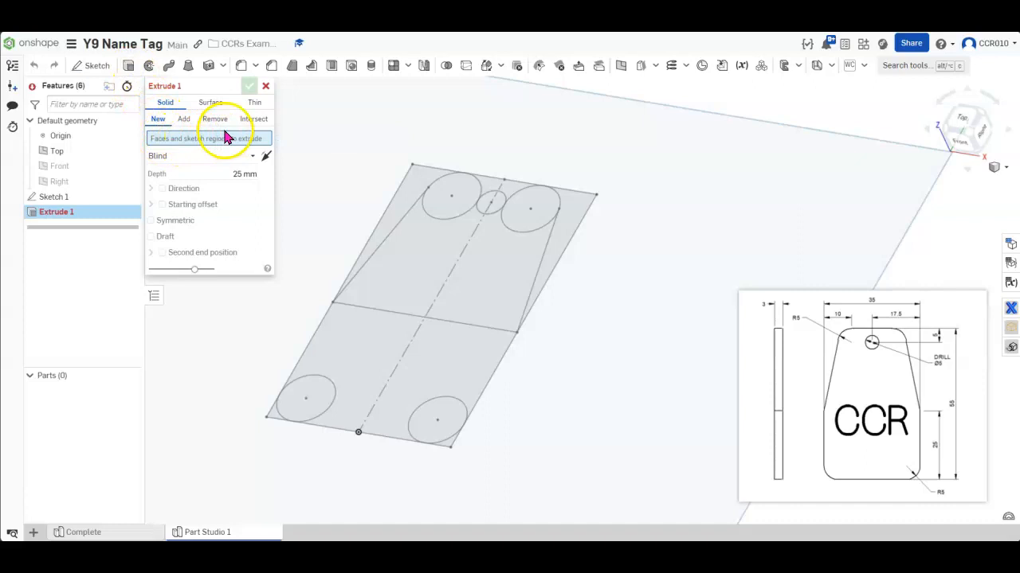
pyautogui.click(434, 207)
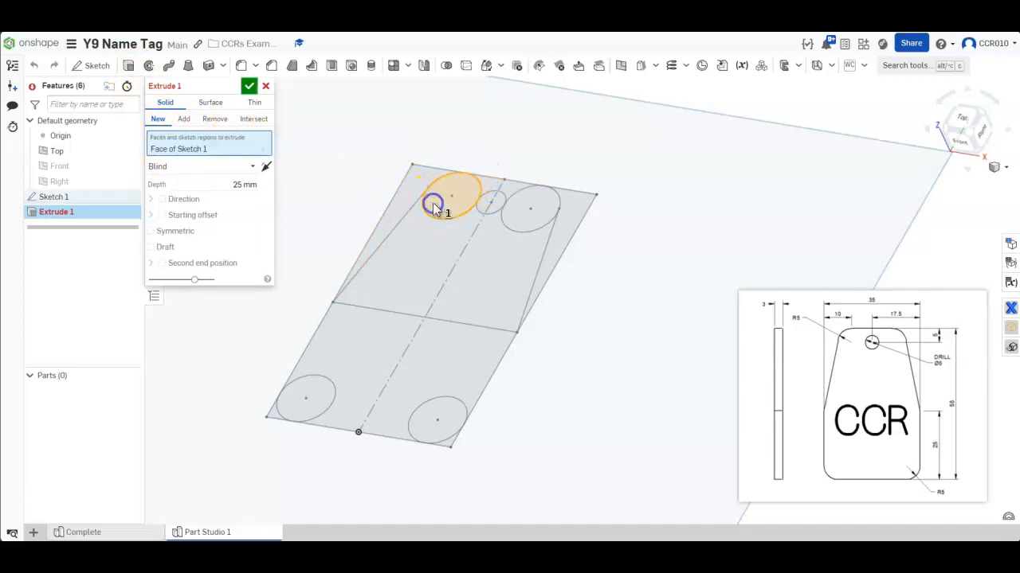
pyautogui.click(518, 228)
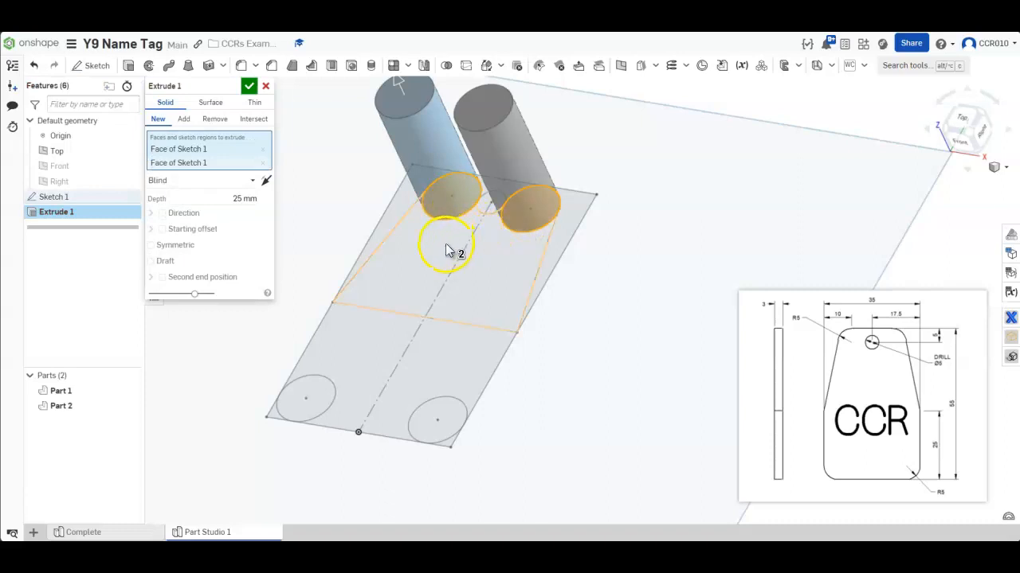
pyautogui.click(444, 247)
pyautogui.click(483, 207)
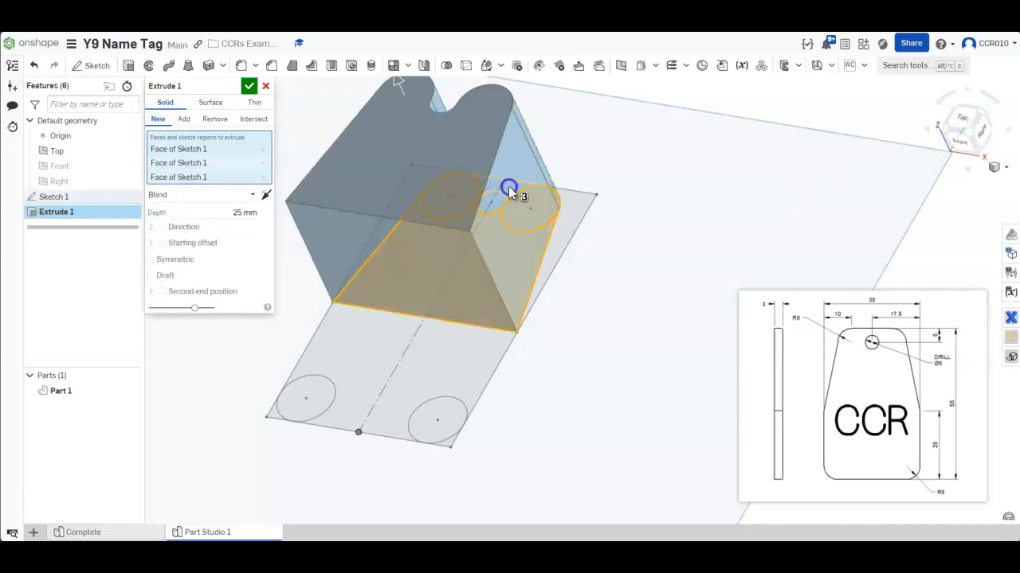
pyautogui.click(510, 193)
# - Add the lower body region, both bottom circles and their rounded-corner edge slivers to the extrusion, leaving out the outer corners
pyautogui.click(454, 352)
pyautogui.click(444, 417)
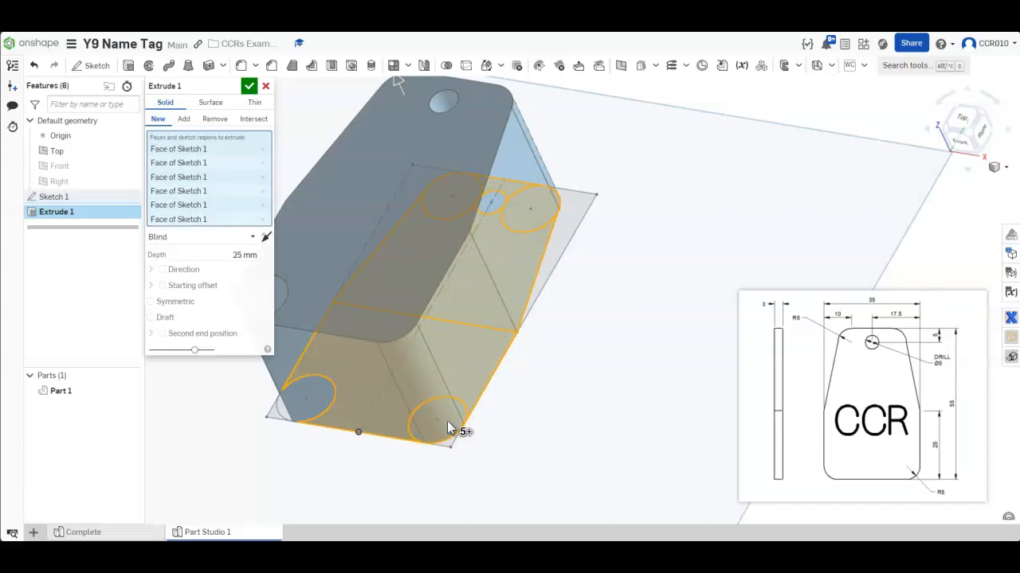
pyautogui.click(447, 421)
pyautogui.click(459, 415)
pyautogui.click(475, 363)
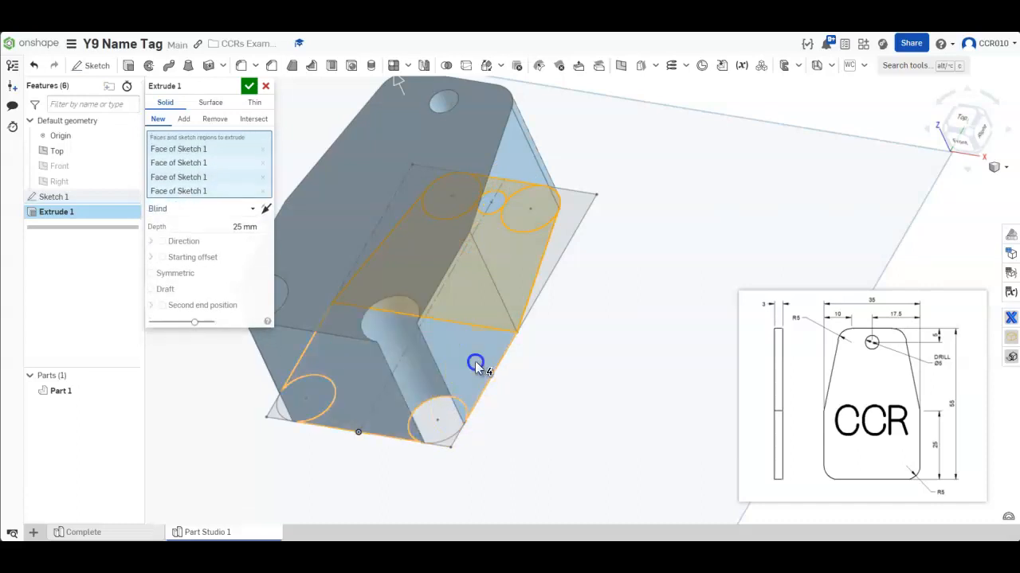
pyautogui.click(482, 361)
pyautogui.click(443, 416)
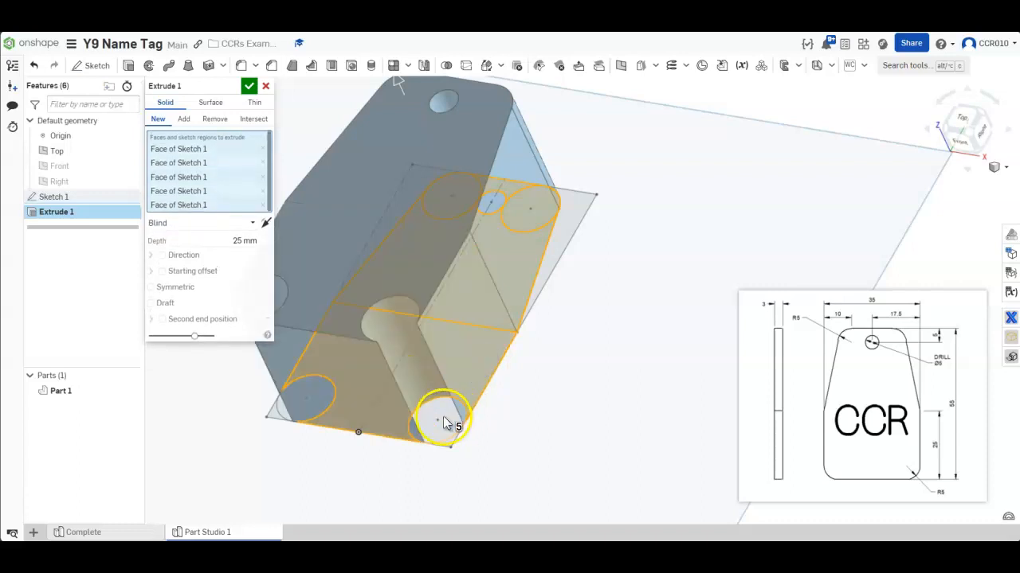
pyautogui.click(309, 403)
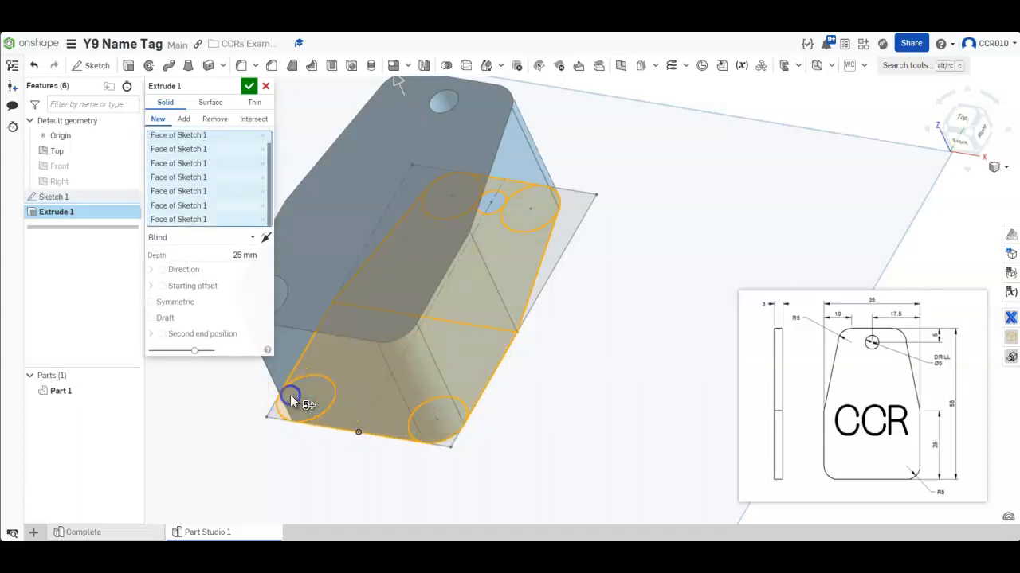
pyautogui.click(343, 369)
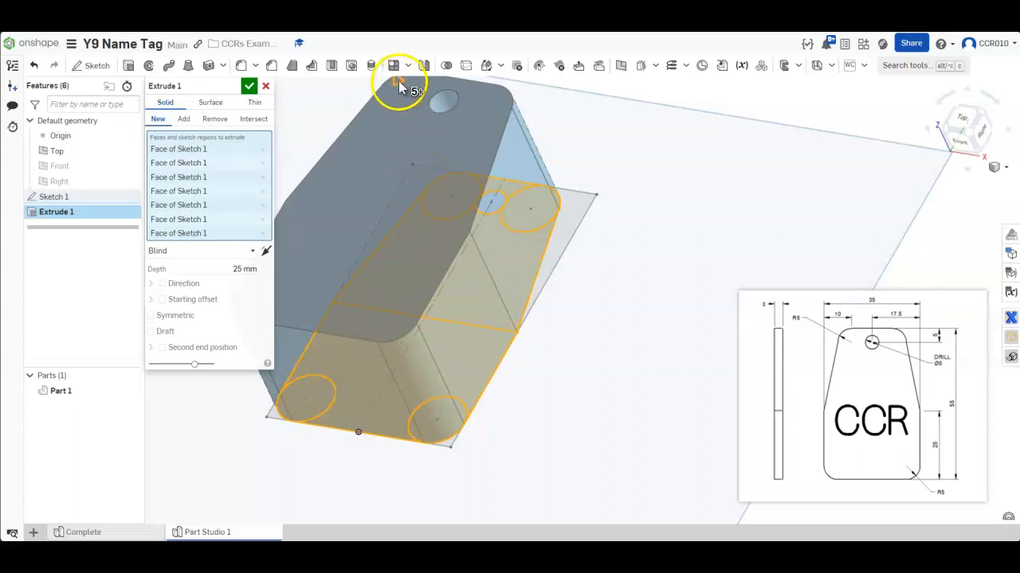
# - Extrude the selected tag regions 3 mm downward from the sketch plane as a new solid
pyautogui.moveTo(398, 80); pyautogui.dragTo(470, 200)
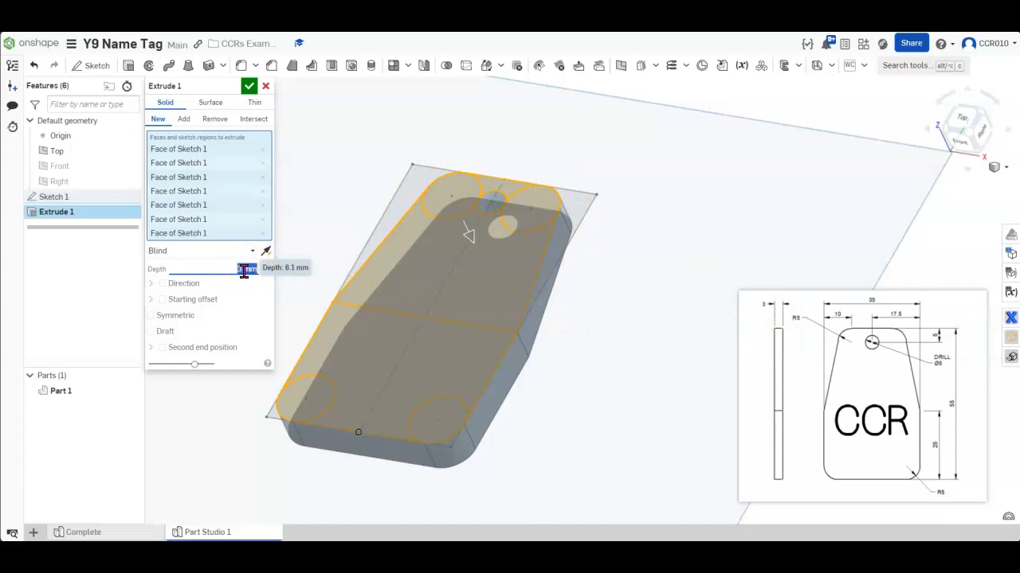
pyautogui.write('3')
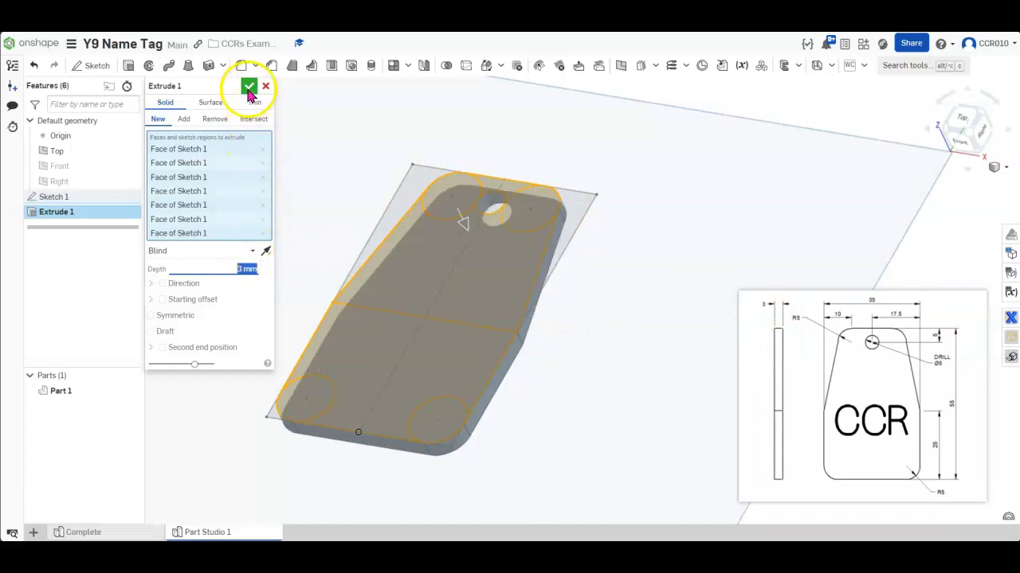
pyautogui.click(249, 88)
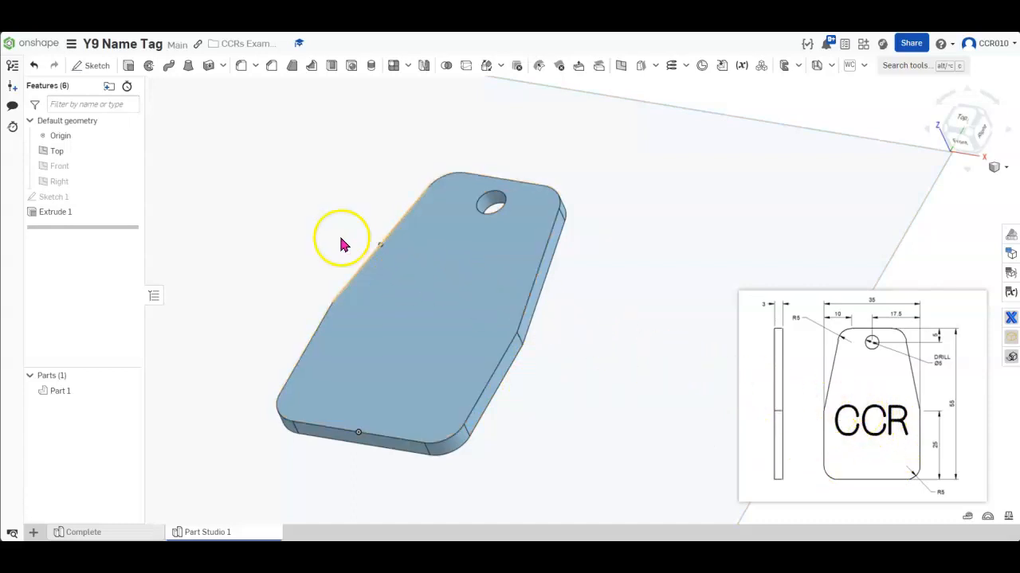
# - Start a new sketch on the tag's large upper face and view that face straight on
pyautogui.click(84, 66)
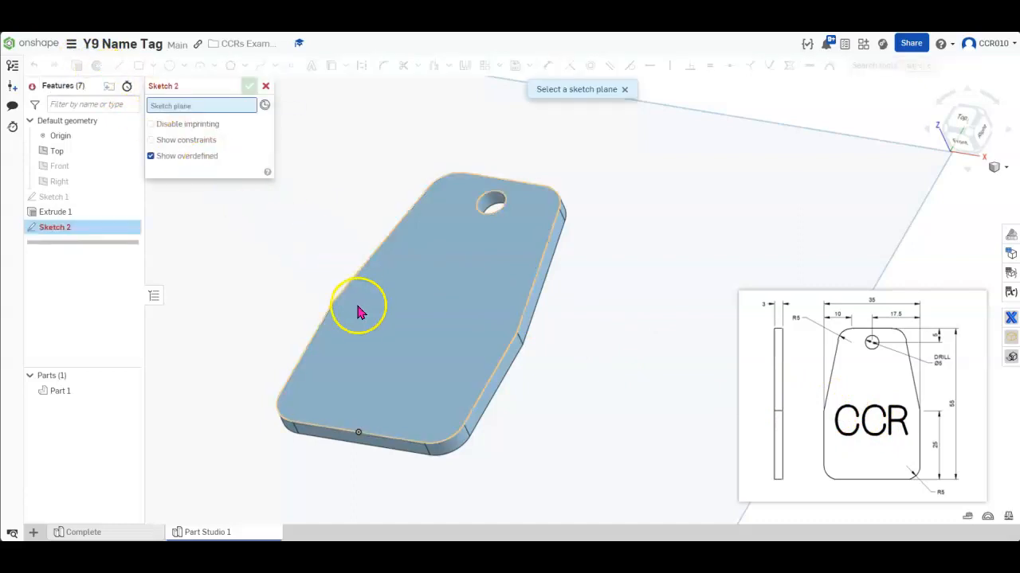
pyautogui.click(424, 370)
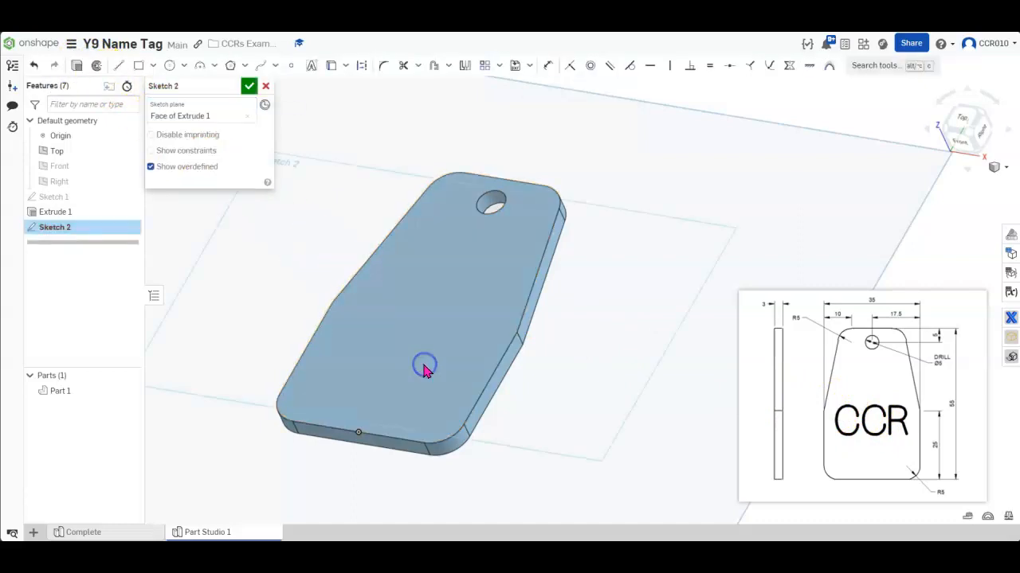
pyautogui.click(422, 340)
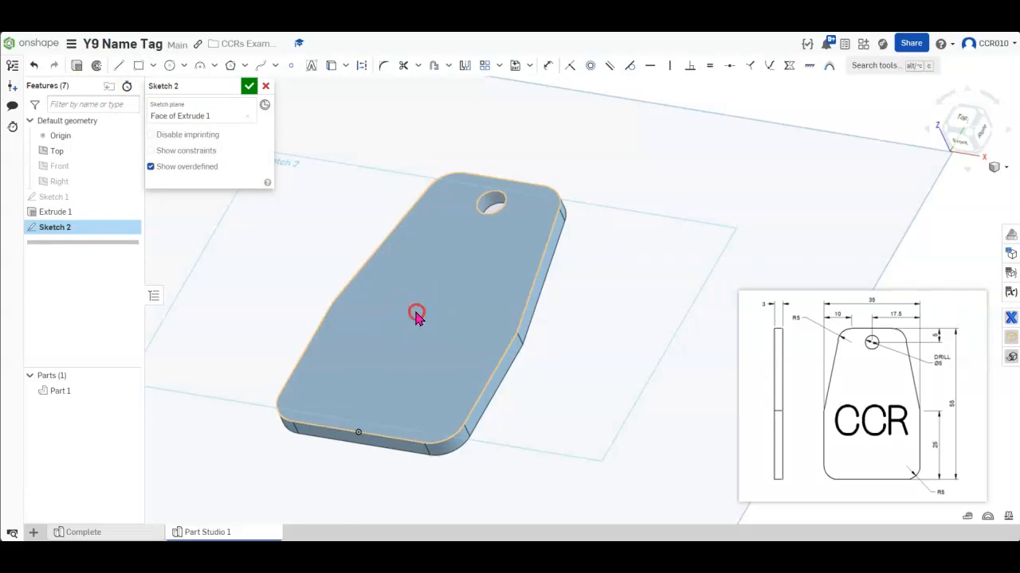
pyautogui.rightClick(416, 316)
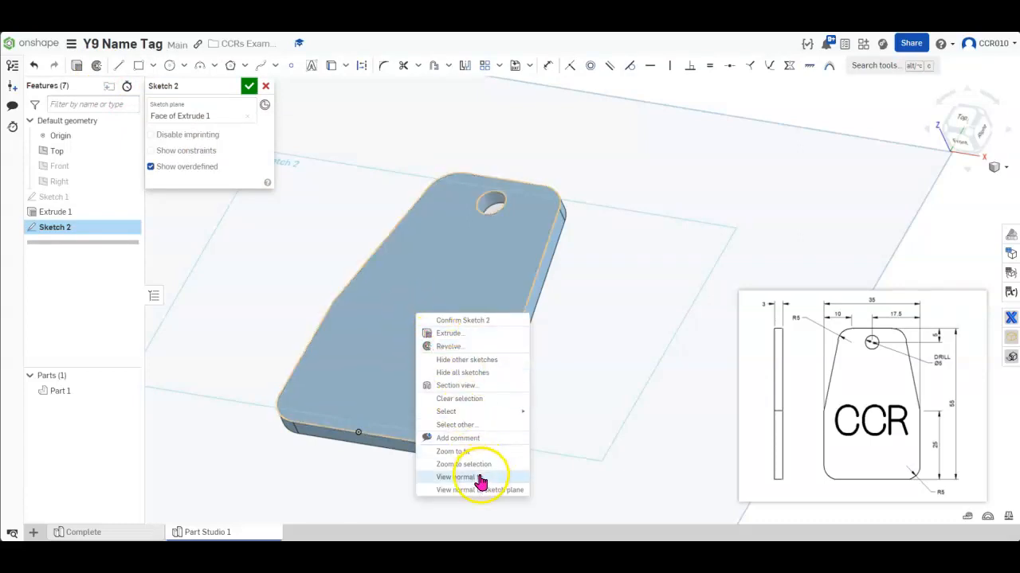
pyautogui.click(505, 480)
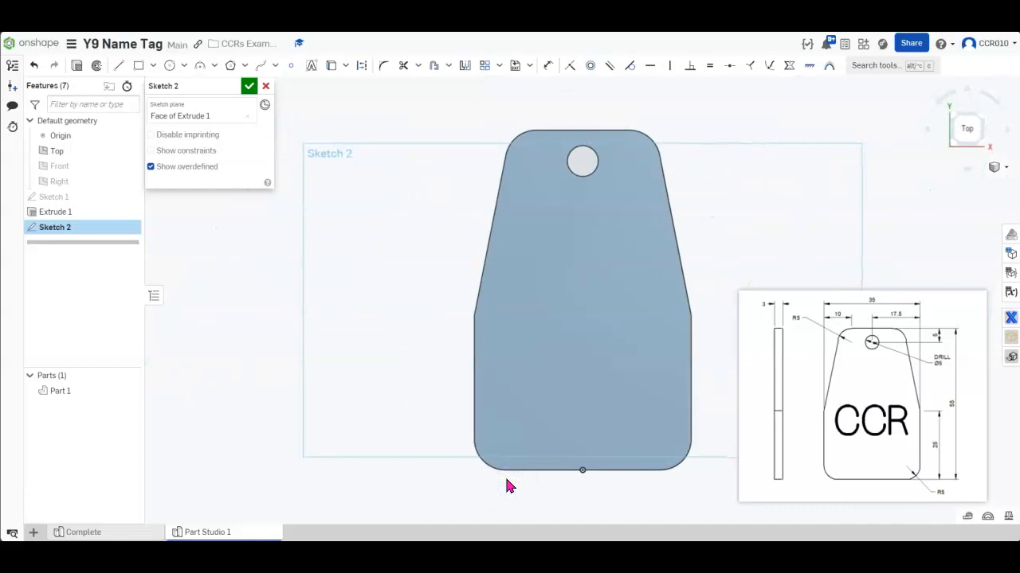
pyautogui.moveTo(599, 367); pyautogui.dragTo(451, 347, button='middle')
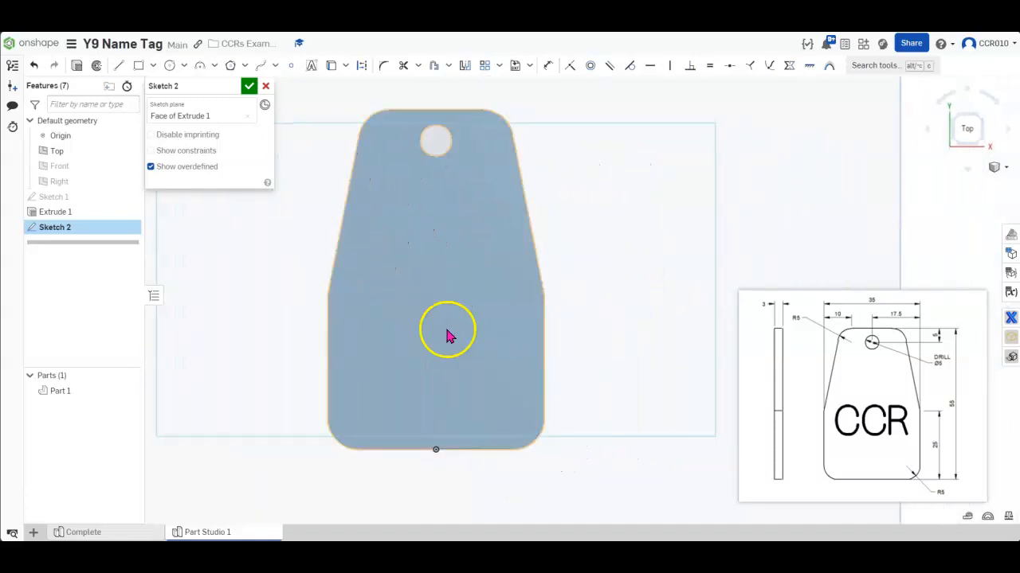
# - Place the sketch text "CCR" in the Open Sans font on the lower half of the tag
pyautogui.click(311, 69)
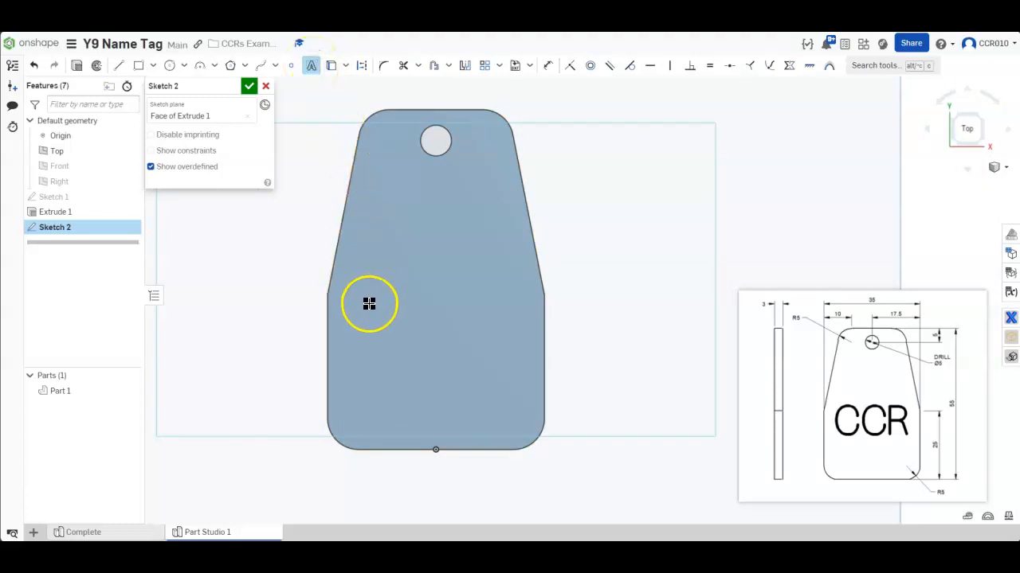
pyautogui.click(358, 307)
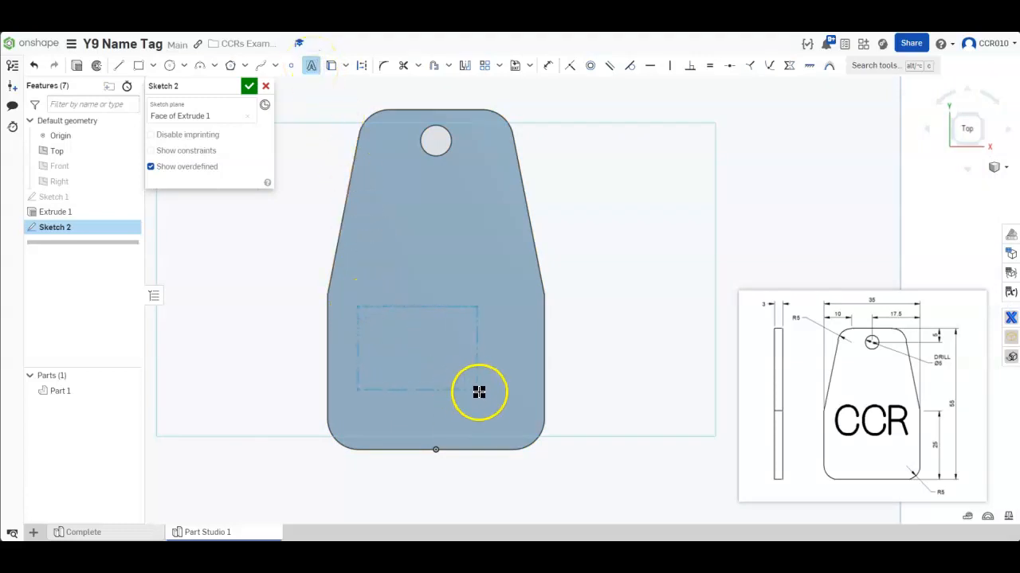
pyautogui.click(510, 415)
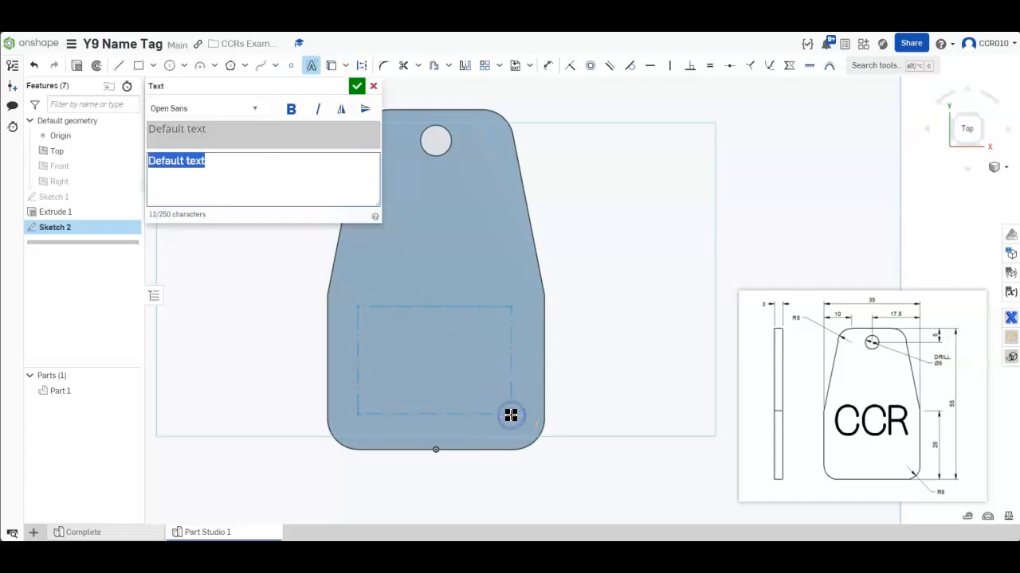
pyautogui.write('CCR')
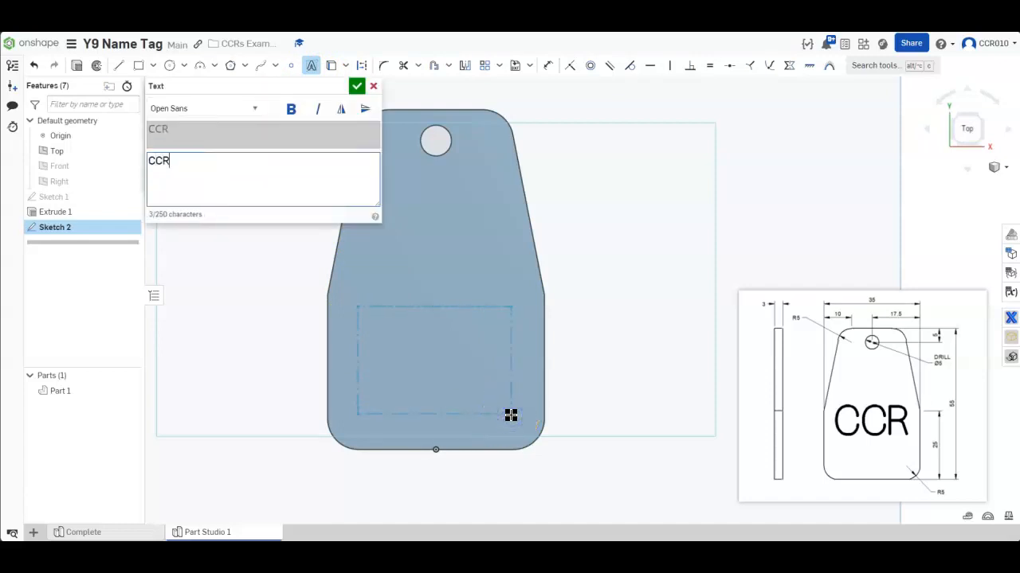
pyautogui.click(356, 86)
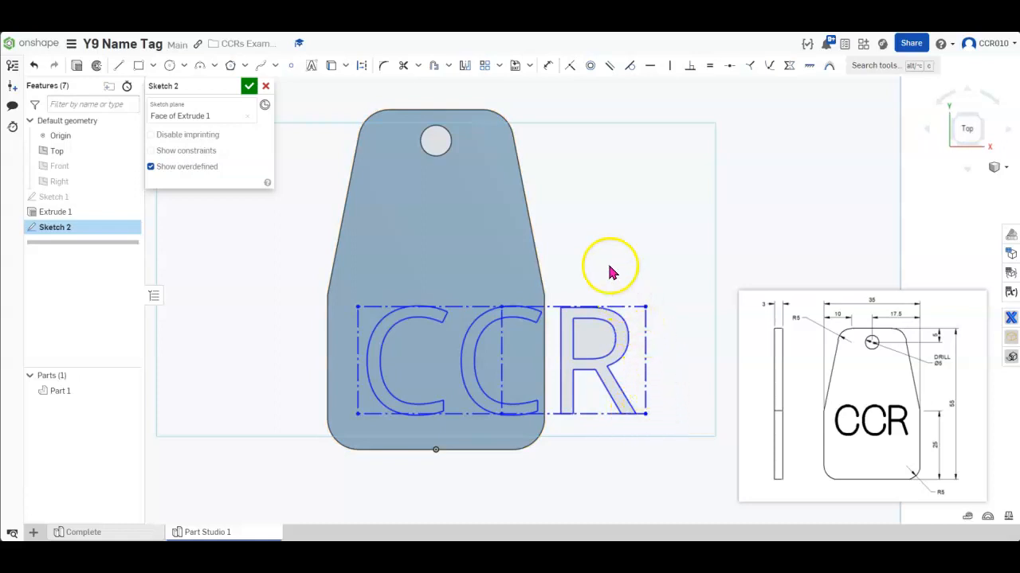
# - Dimension the sides of the CCR text box 3 mm from the tag's left and right edges
pyautogui.click(546, 67)
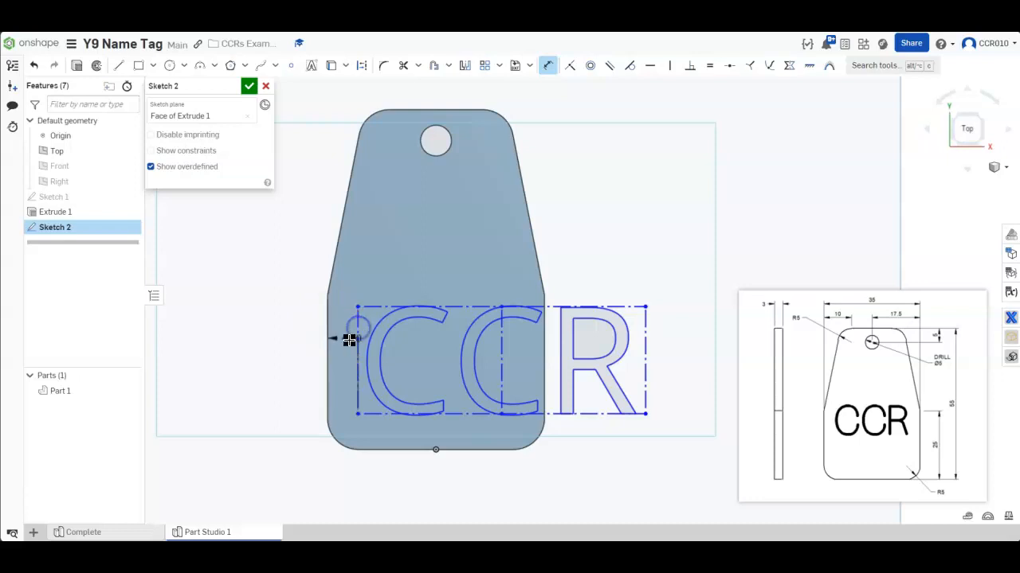
pyautogui.click(282, 323)
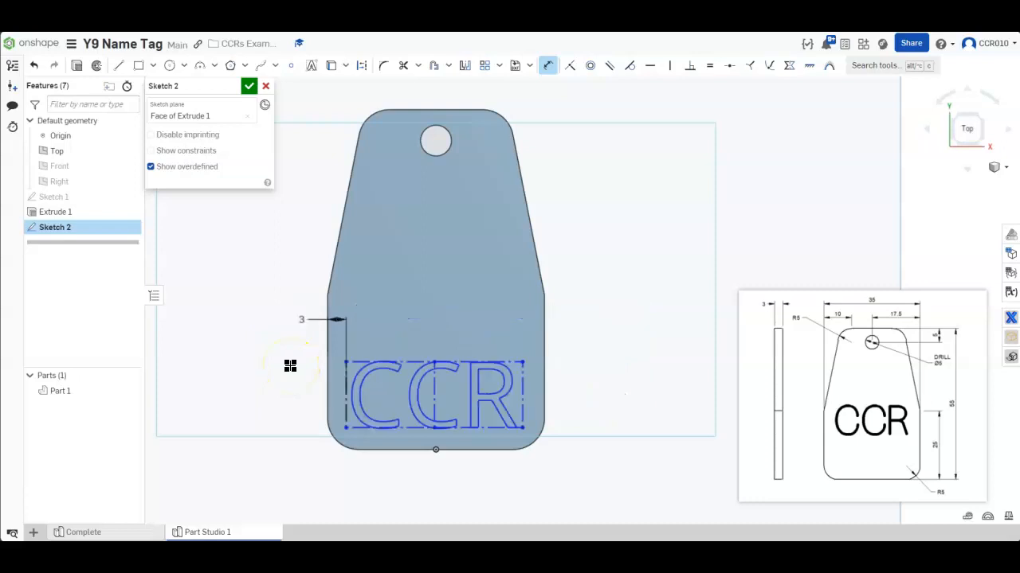
pyautogui.click(523, 377)
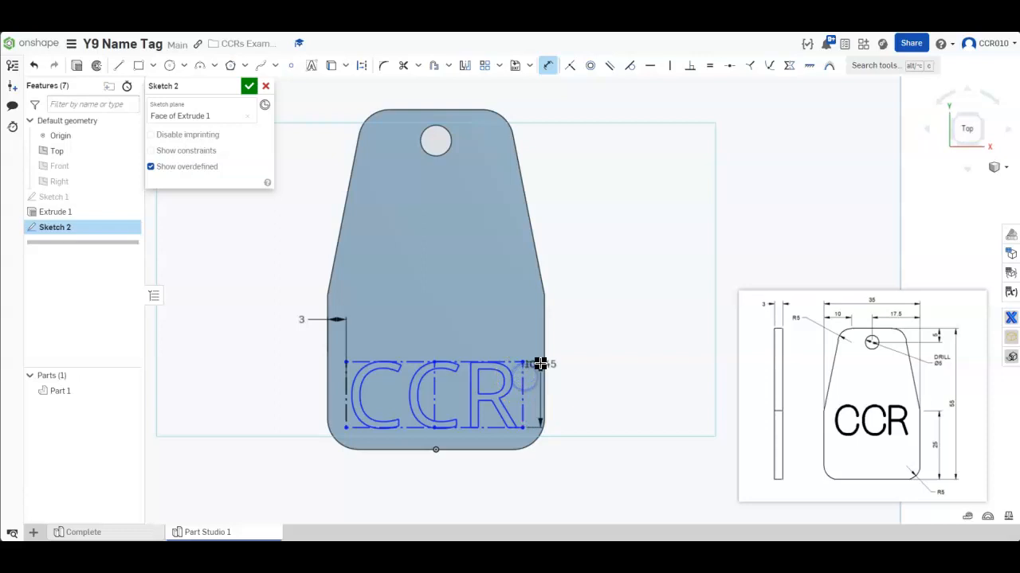
pyautogui.click(544, 356)
pyautogui.click(588, 395)
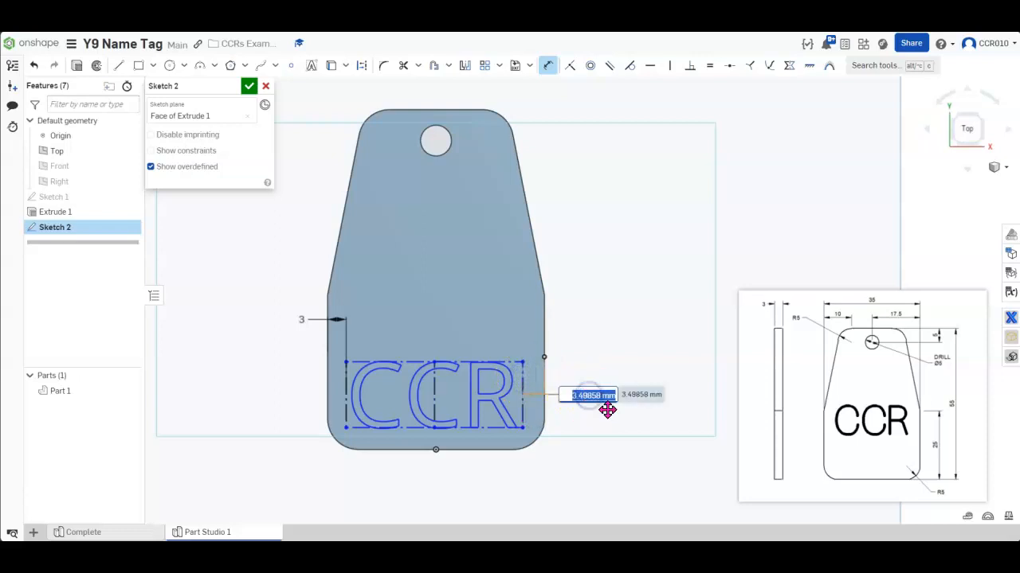
pyautogui.press('Return')
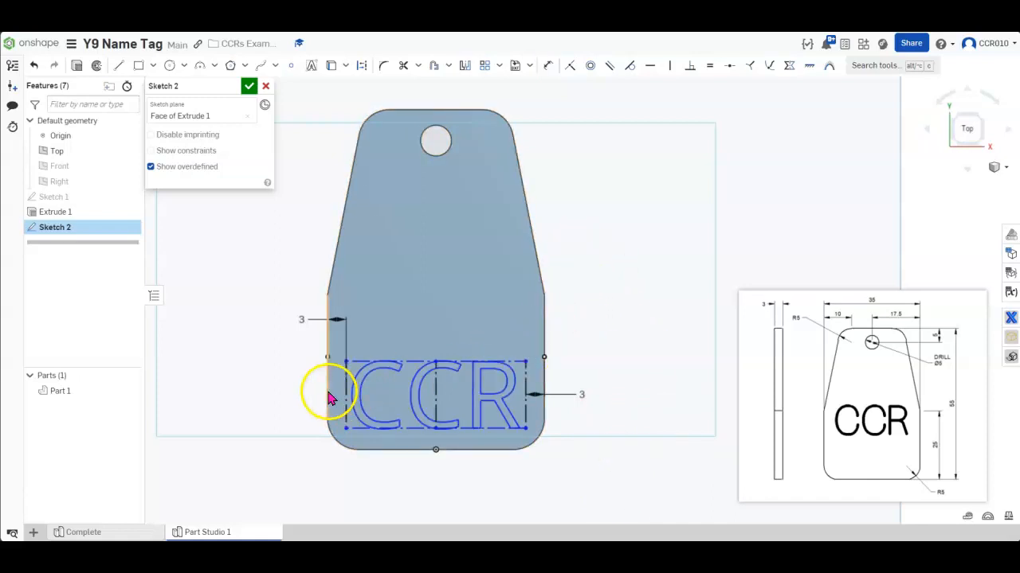
# - Move the CCR text slightly higher on the lower half of the tag and finish the sketch
pyautogui.moveTo(468, 367); pyautogui.dragTo(482, 333)
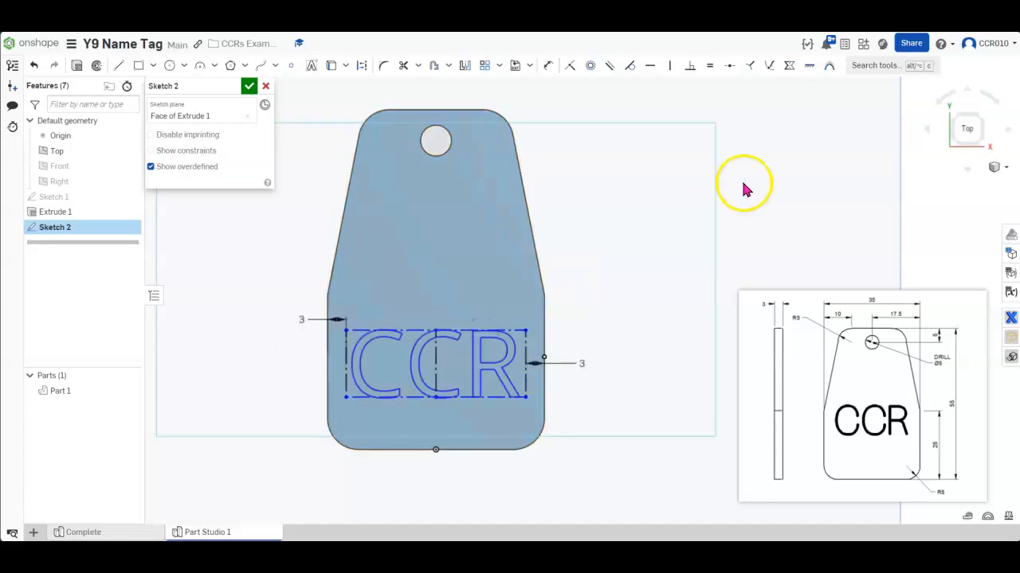
pyautogui.click(249, 89)
# - Show the tag outline sketch over the solid body and hide it again
pyautogui.moveTo(592, 470)
pyautogui.mouseDown(button='right')
pyautogui.moveTo(563, 423)
pyautogui.moveTo(542, 426)
pyautogui.moveTo(547, 437)
pyautogui.moveTo(529, 430)
pyautogui.moveTo(549, 439)
pyautogui.mouseUp(button='right')
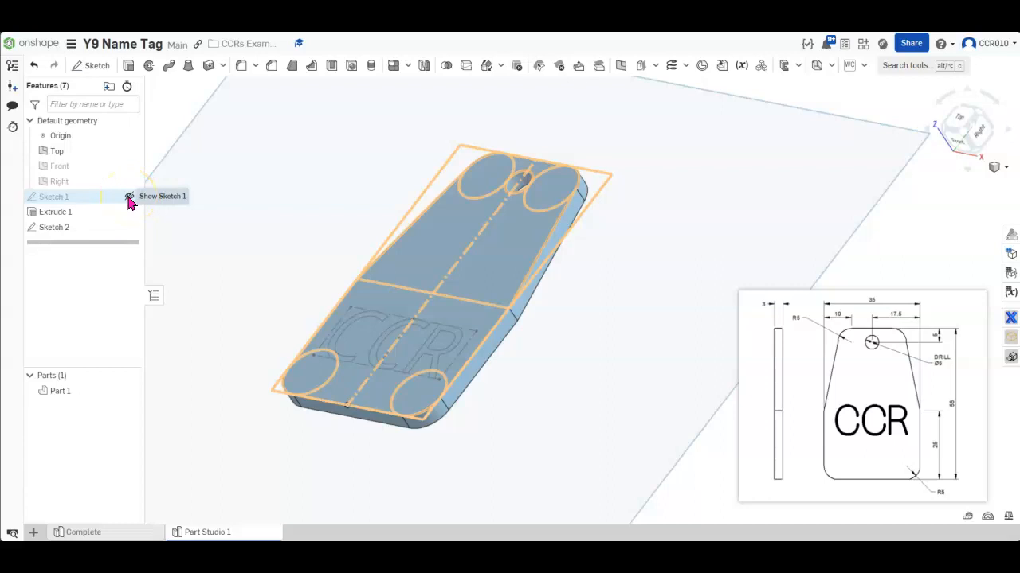
pyautogui.click(129, 197)
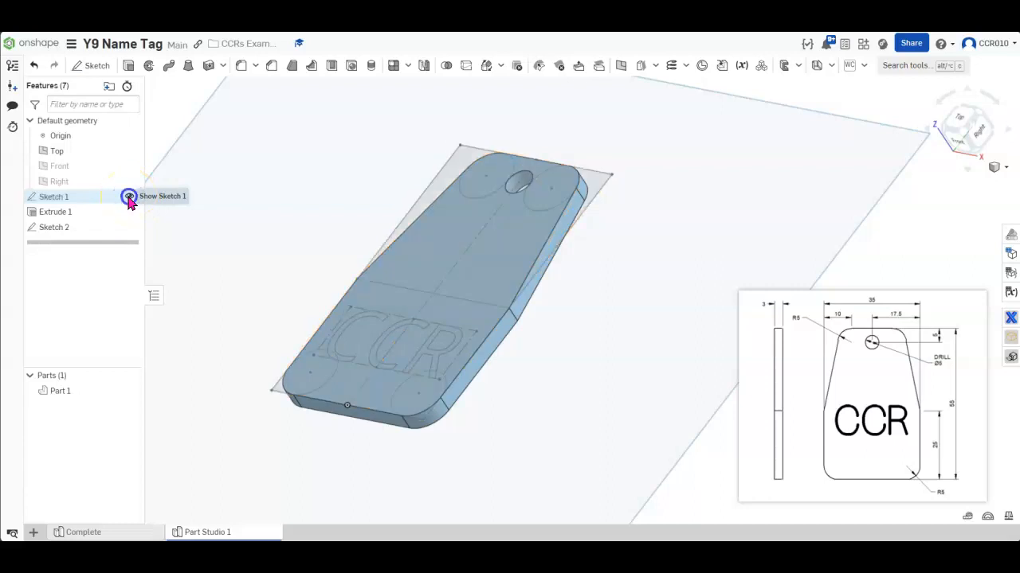
pyautogui.click(129, 197)
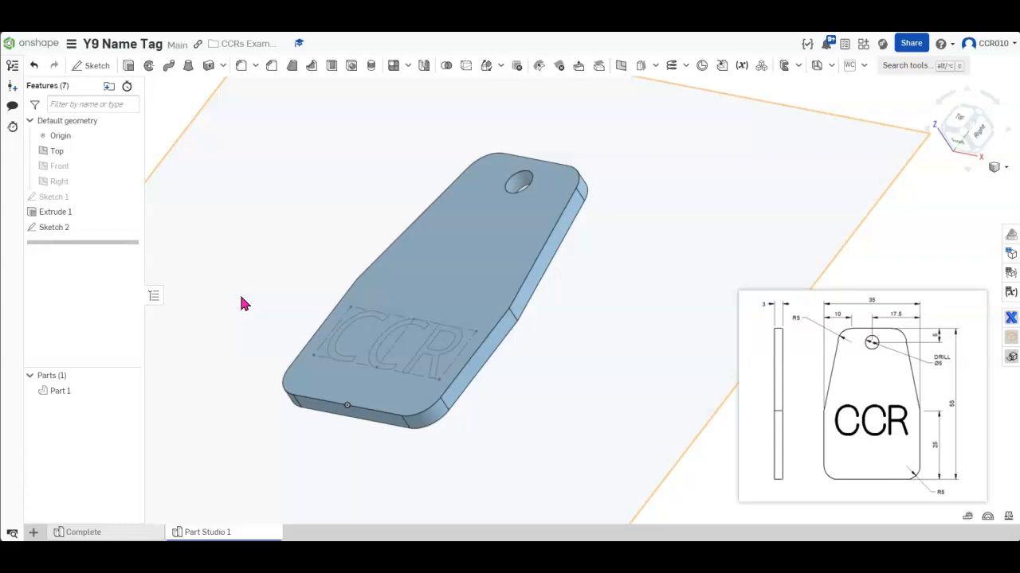
# - Extrude the three CCR letters as a 1 mm deep Remove cut into the tag's top face
pyautogui.click(128, 68)
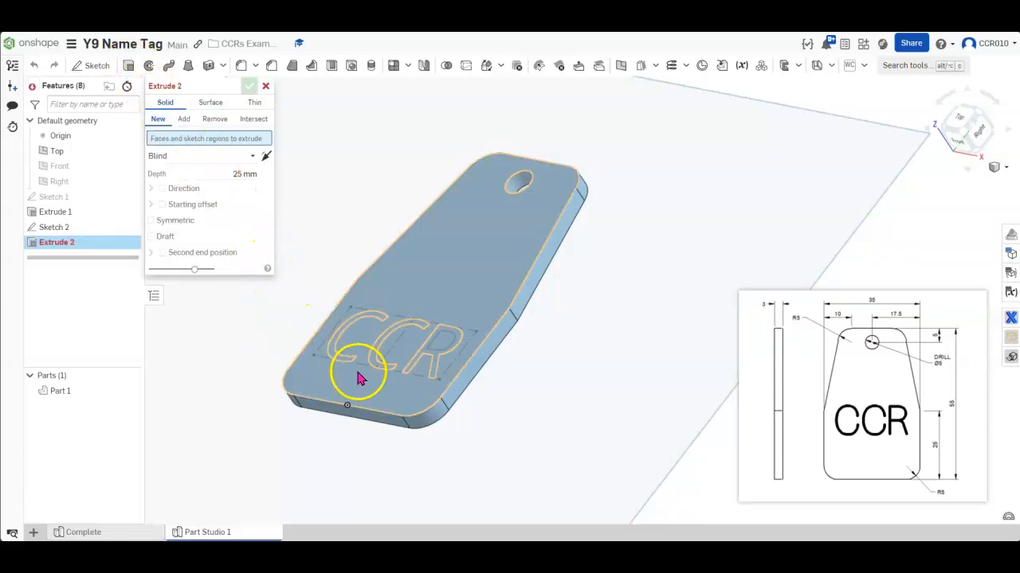
pyautogui.scroll(5, 358, 378)
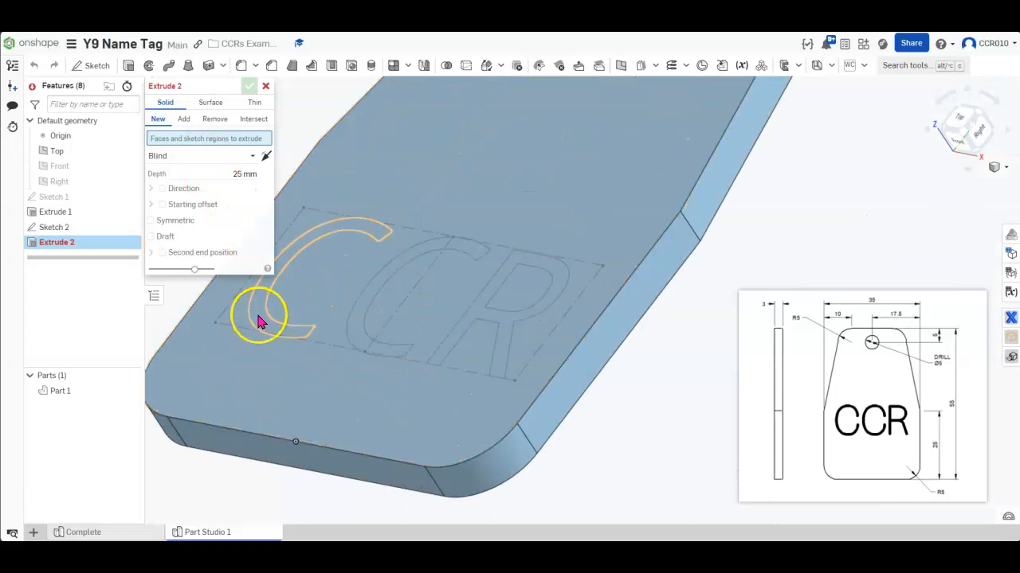
pyautogui.click(259, 318)
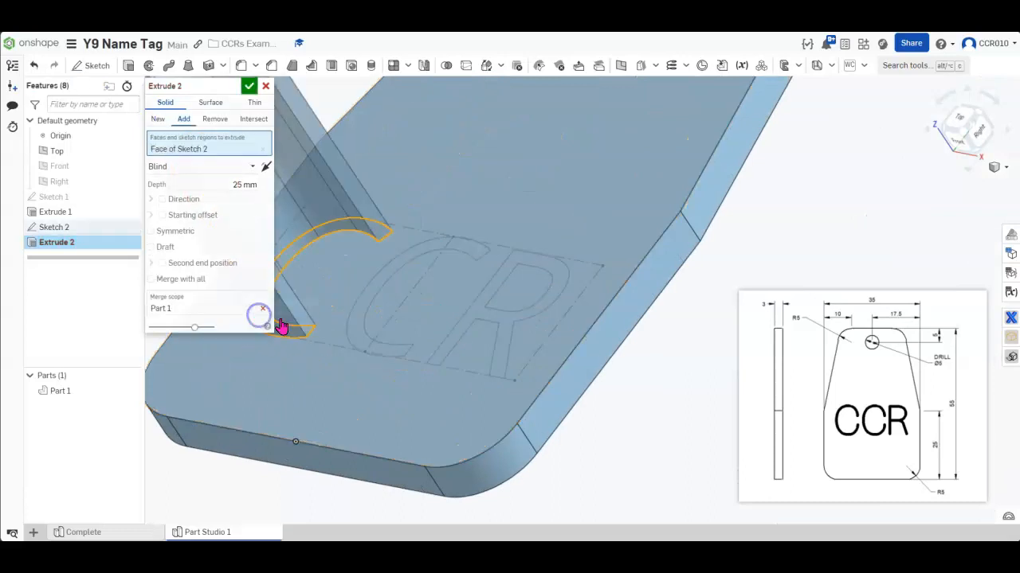
pyautogui.click(358, 326)
pyautogui.click(481, 312)
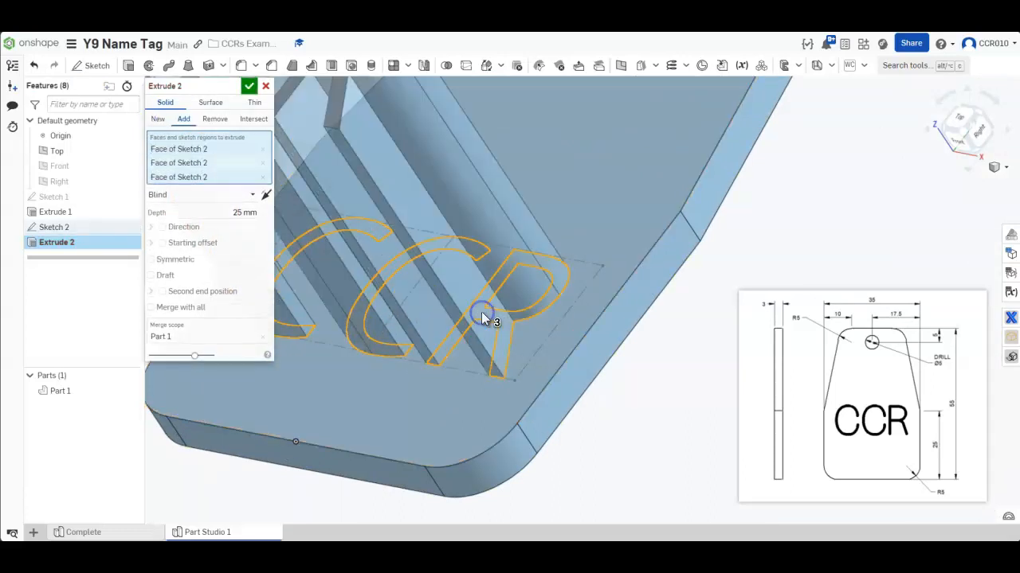
pyautogui.scroll(-6, 461, 290)
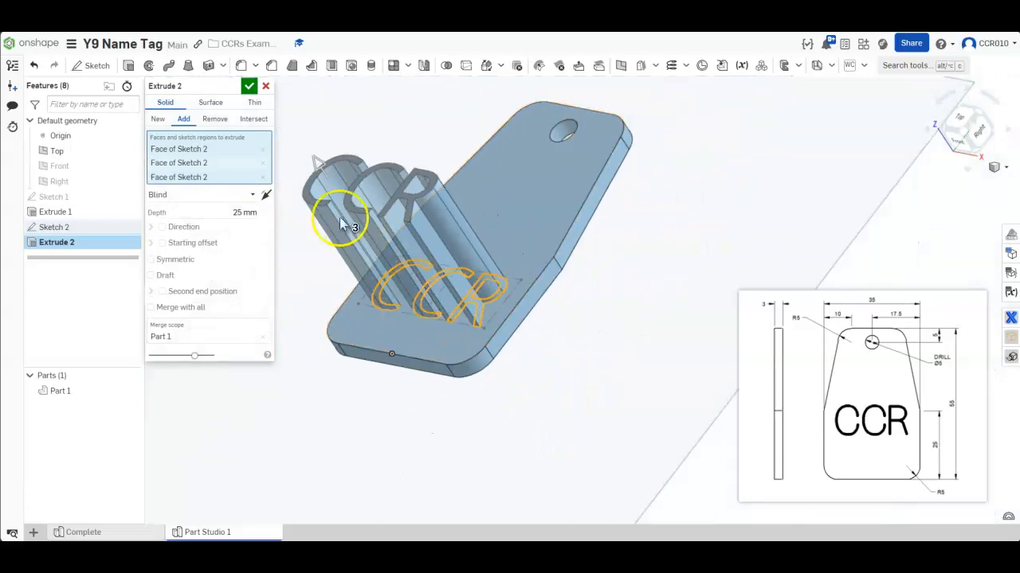
pyautogui.moveTo(317, 163); pyautogui.dragTo(364, 223)
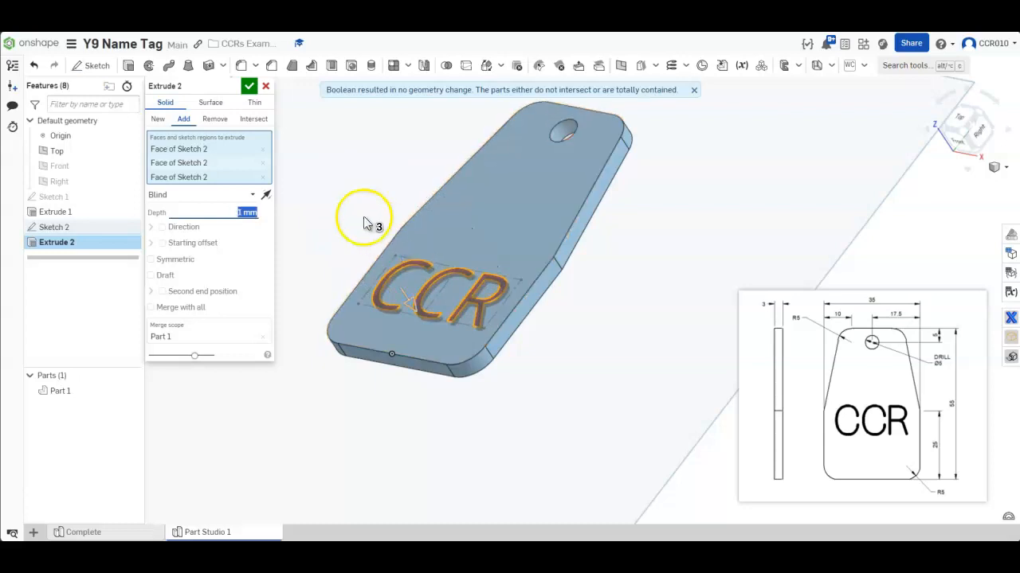
pyautogui.click(215, 120)
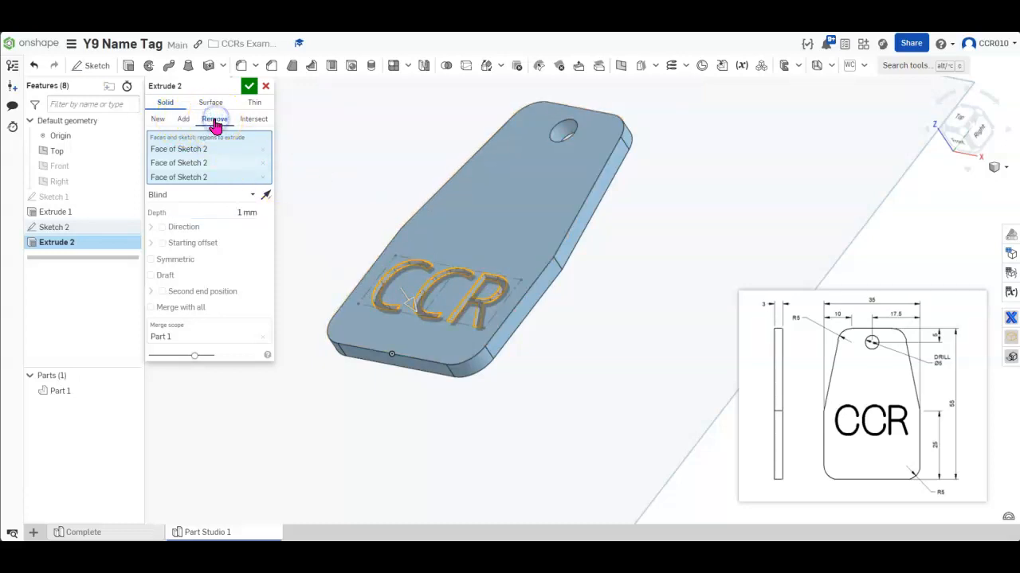
# - Set the lettering cut's depth to 0.5 mm and accept the extrude
pyautogui.scroll(3, 383, 307)
pyautogui.scroll(3, 372, 305)
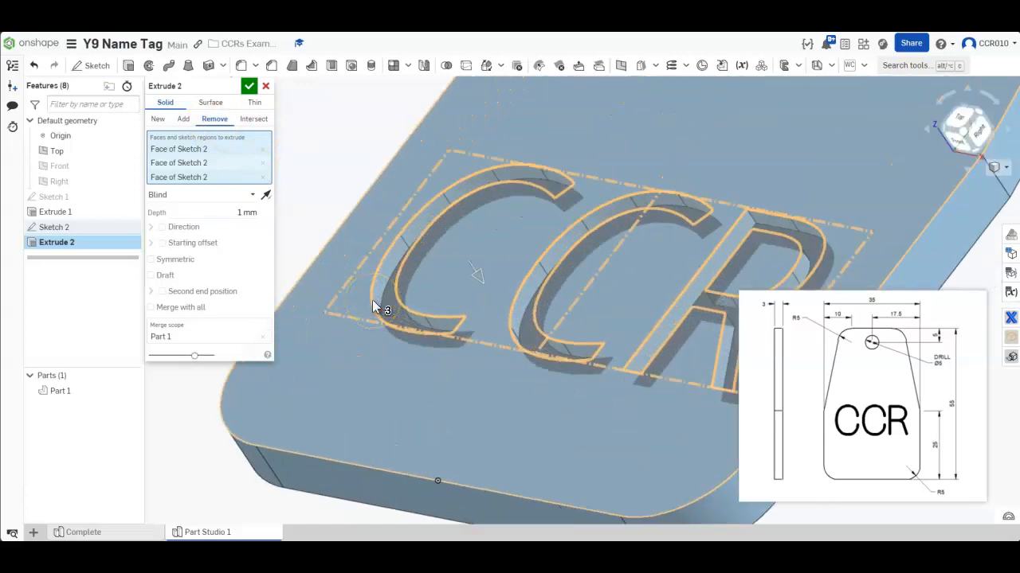
pyautogui.click(239, 213)
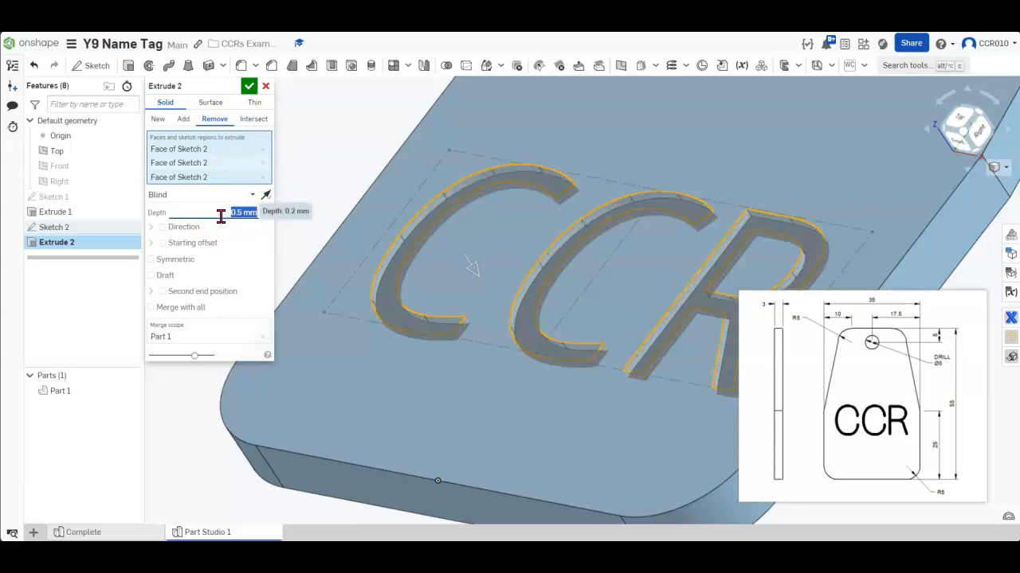
pyautogui.click(249, 86)
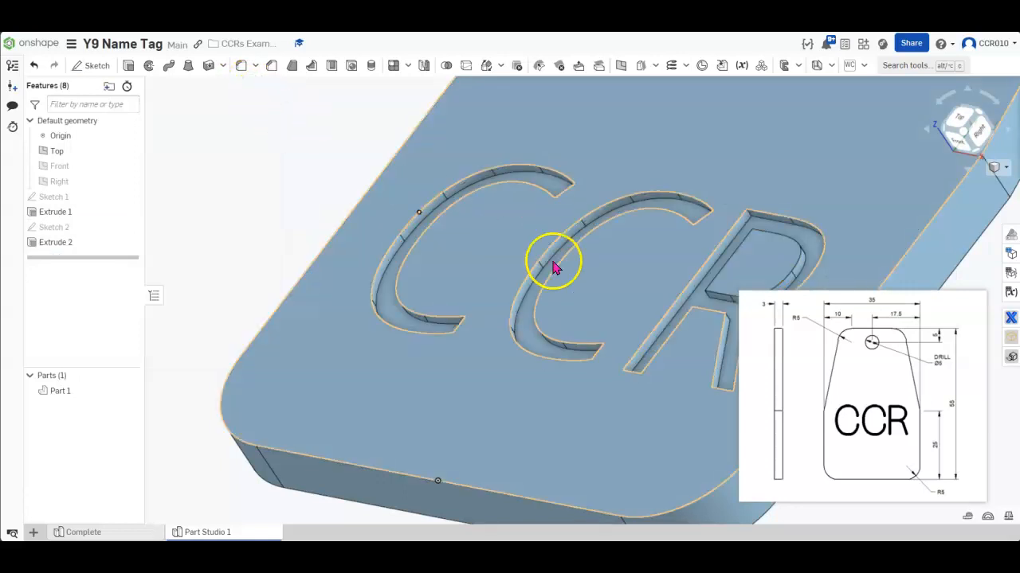
# - Edit the lettering cut and set its depth to 0.4 mm
pyautogui.scroll(5, 555, 264)
pyautogui.scroll(-7, 683, 298)
pyautogui.moveTo(685, 319); pyautogui.dragTo(582, 303, button='middle')
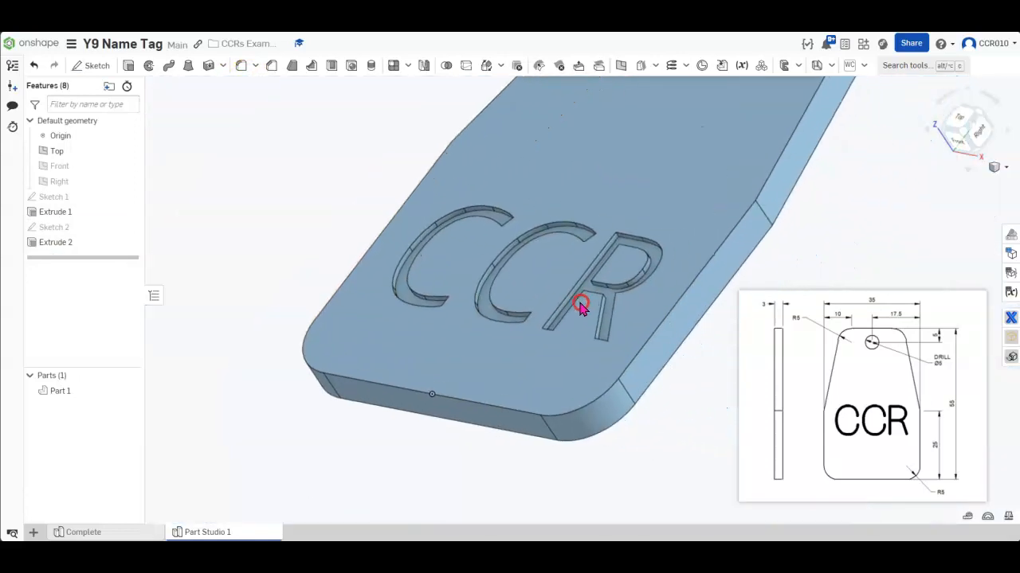
pyautogui.rightClick(62, 247)
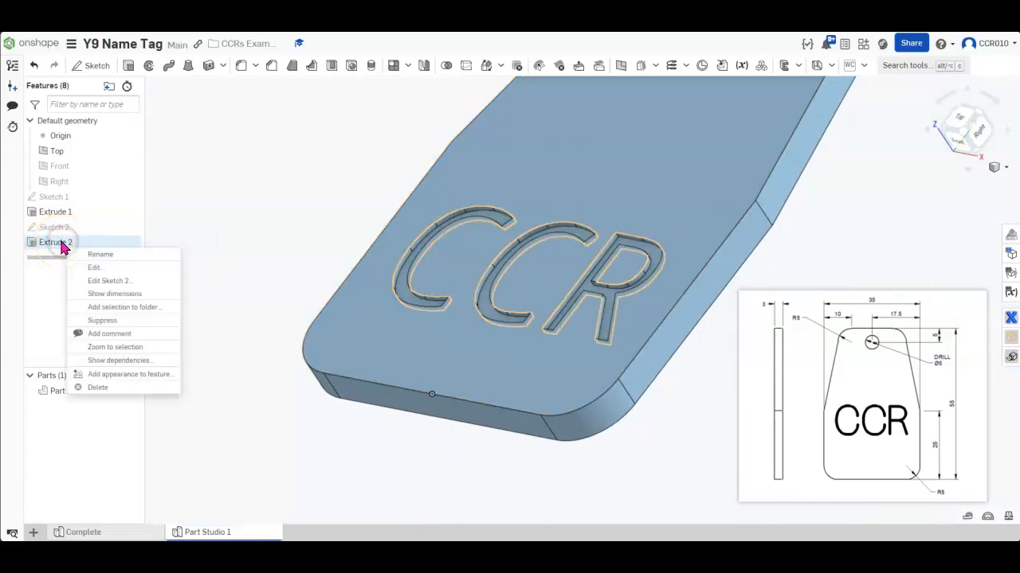
pyautogui.click(91, 270)
pyautogui.click(235, 212)
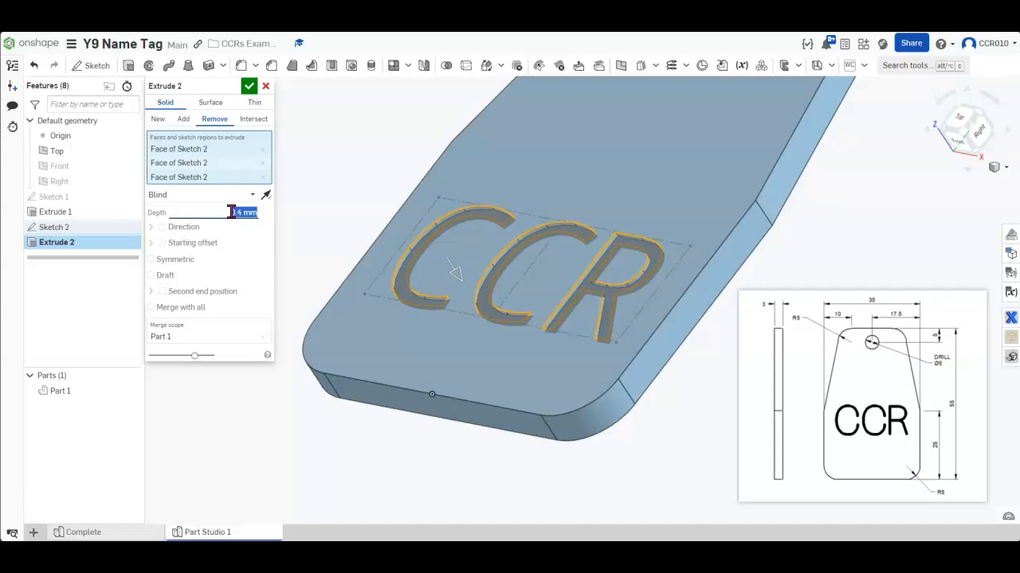
pyautogui.click(249, 85)
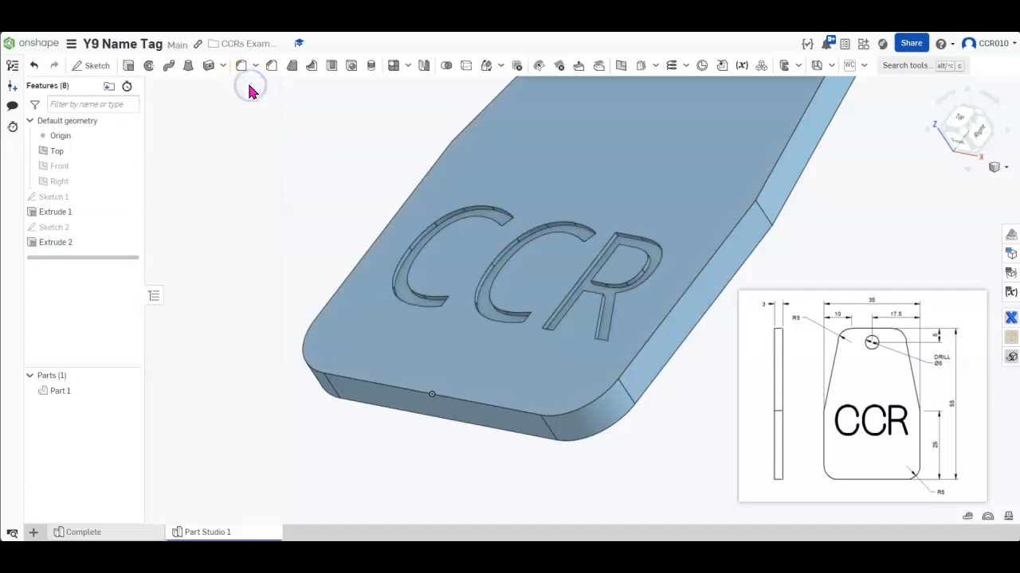
# - Examine the engraved lettering and the whole tag from several angles and distances
pyautogui.scroll(3, 794, 197)
pyautogui.scroll(-5, 795, 197)
pyautogui.moveTo(692, 386); pyautogui.dragTo(521, 430, button='middle')
pyautogui.moveTo(521, 430); pyautogui.dragTo(522, 362, button='right')
pyautogui.scroll(2, 603, 342)
pyautogui.scroll(-5, 603, 341)
pyautogui.moveTo(667, 321); pyautogui.dragTo(579, 300, button='middle')
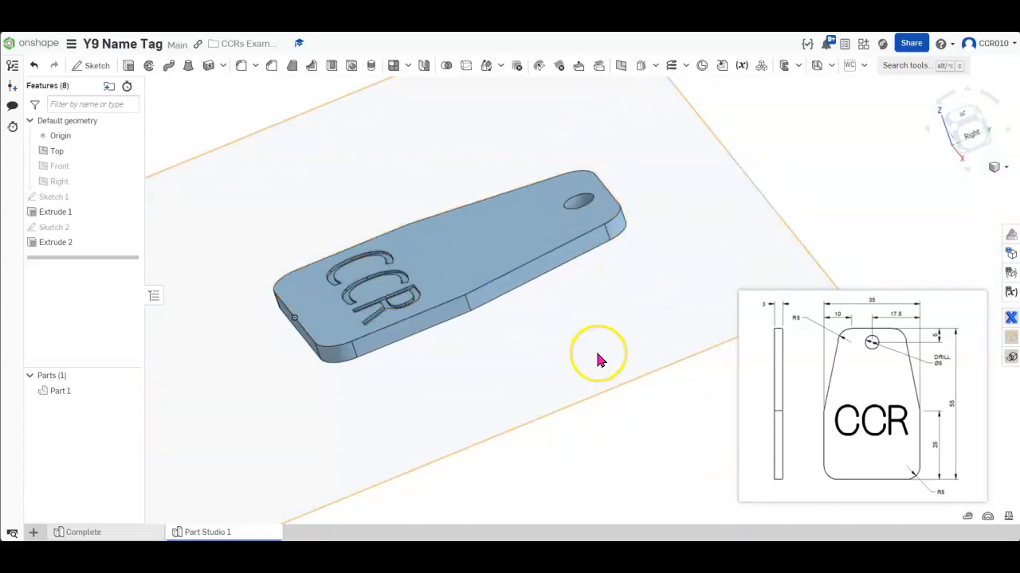
pyautogui.scroll(-4, 597, 358)
pyautogui.moveTo(564, 423); pyautogui.dragTo(519, 369, button='middle')
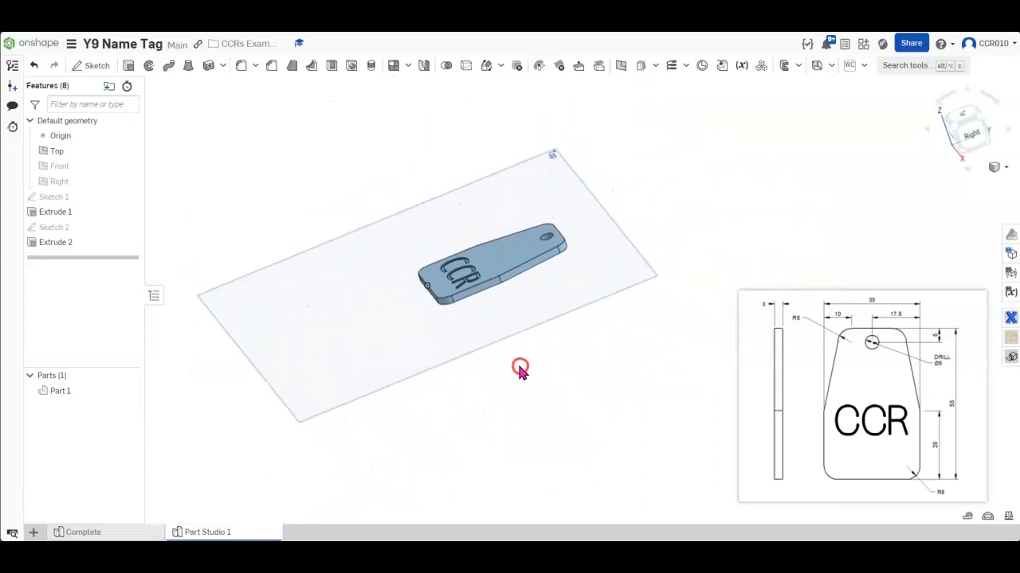
# - Show the Right plane and hide the Top plane
pyautogui.click(130, 181)
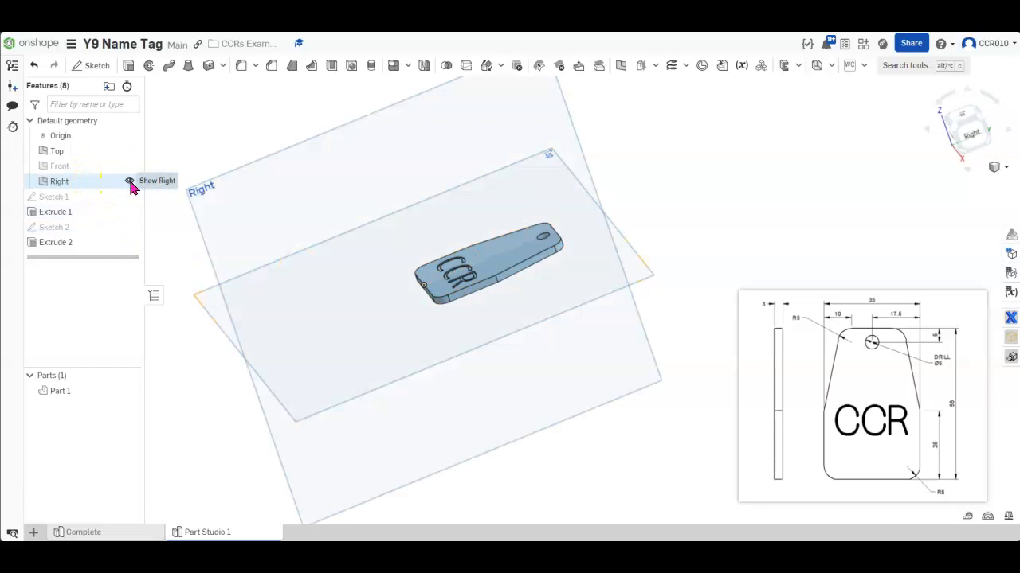
pyautogui.click(130, 151)
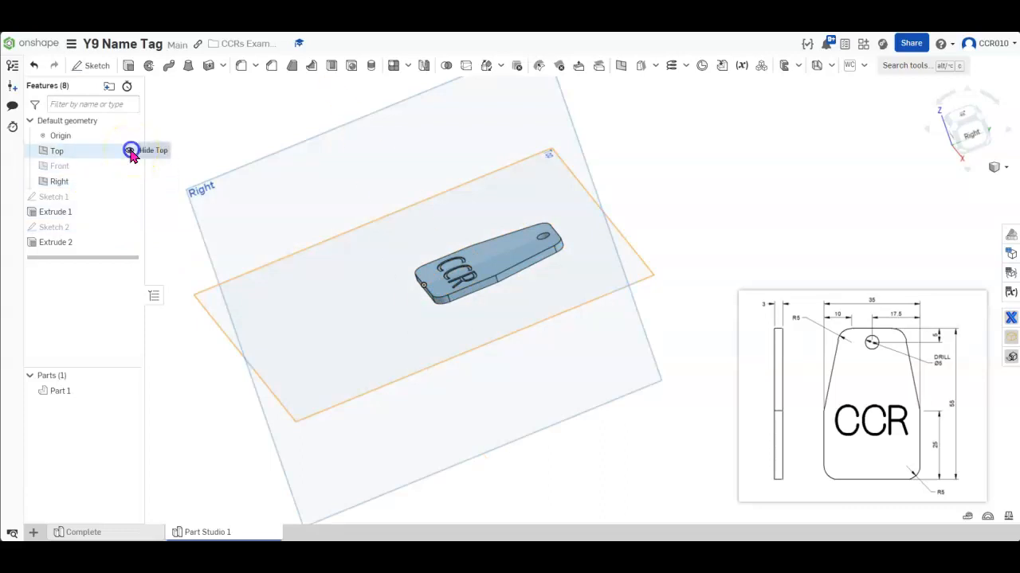
pyautogui.moveTo(410, 387); pyautogui.dragTo(501, 425, button='right')
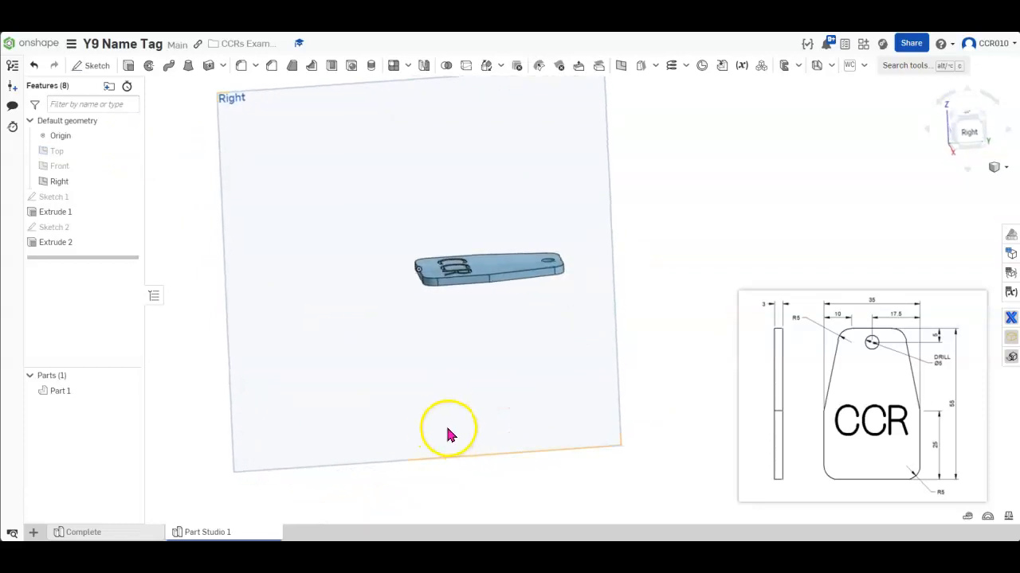
# - Start a sketch on the Right plane, viewed square-on at the tag's hole end
pyautogui.click(88, 66)
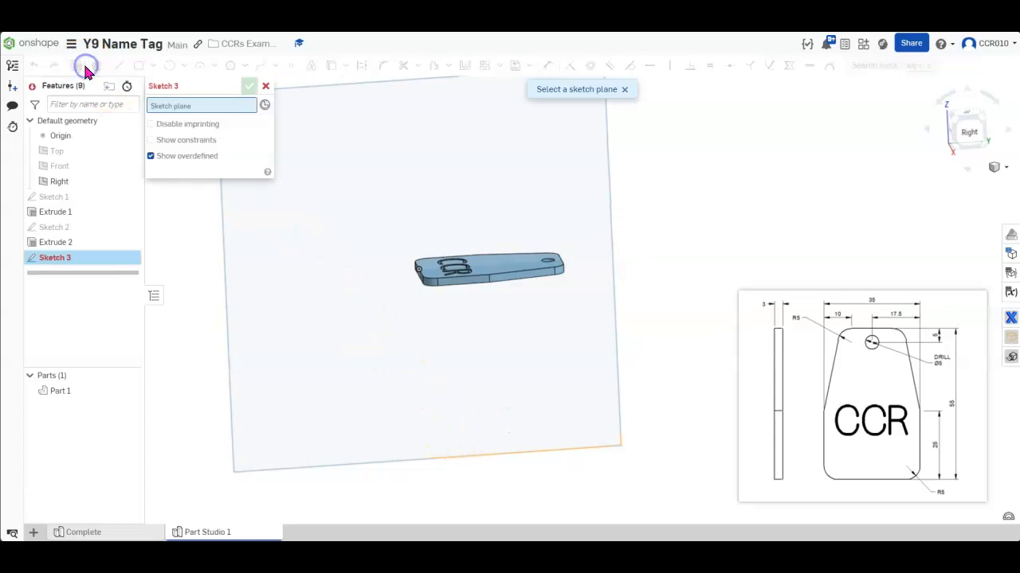
pyautogui.click(603, 187)
pyautogui.rightClick(603, 189)
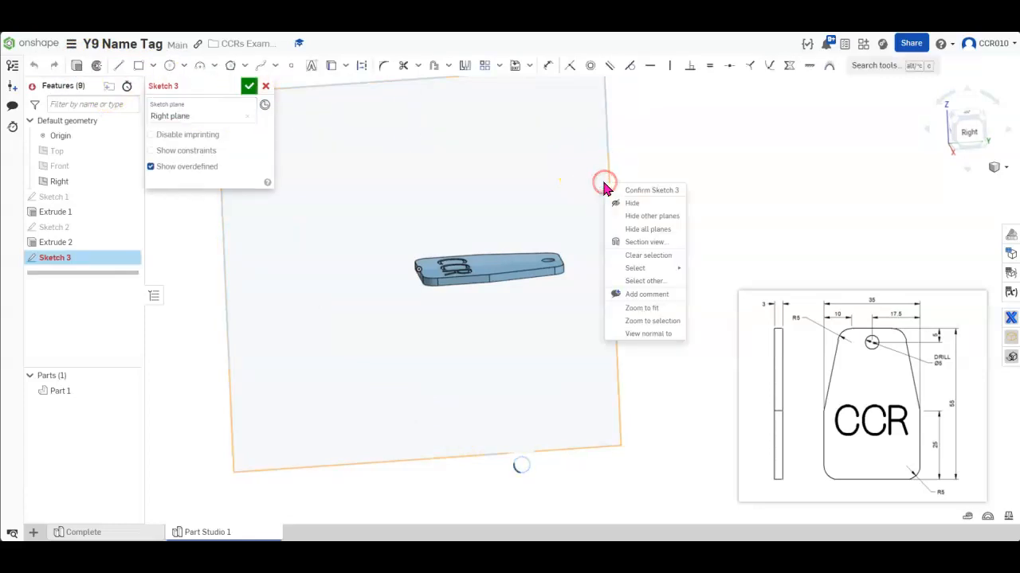
pyautogui.click(655, 336)
pyautogui.click(442, 358)
pyautogui.scroll(5, 524, 322)
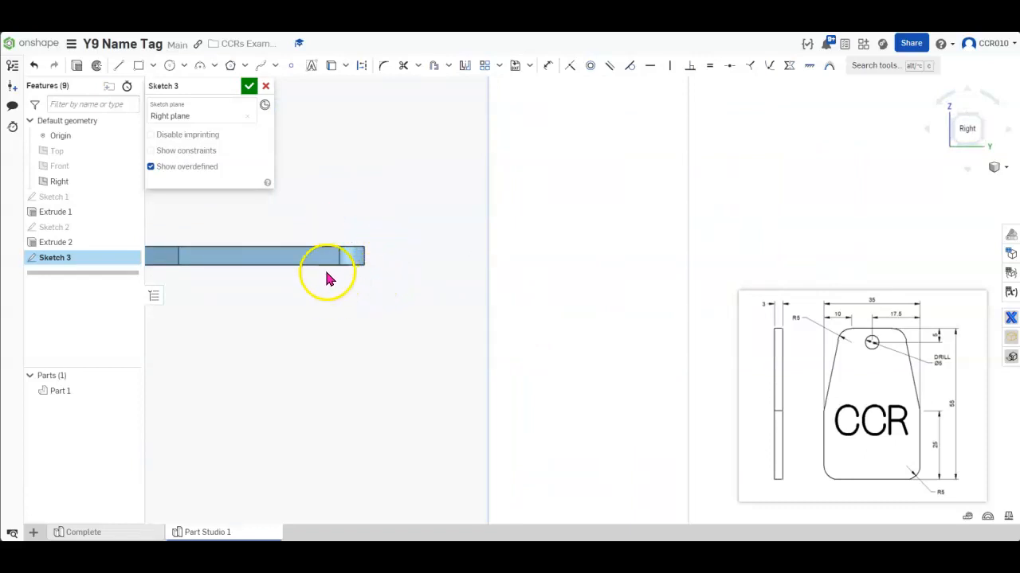
# - Display the model with hidden edges visible so the hole can be located from the side
pyautogui.click(1008, 172)
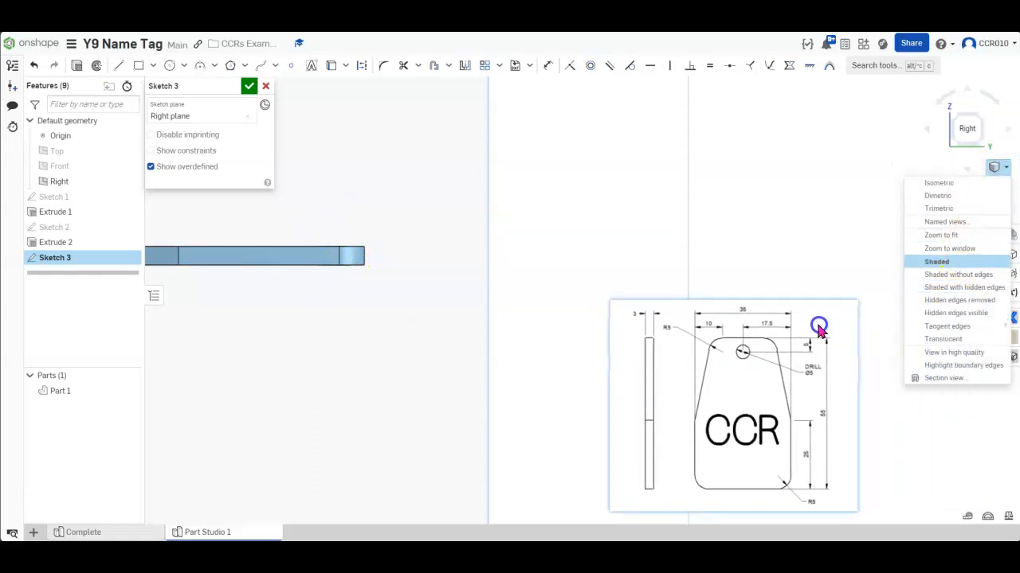
pyautogui.click(963, 314)
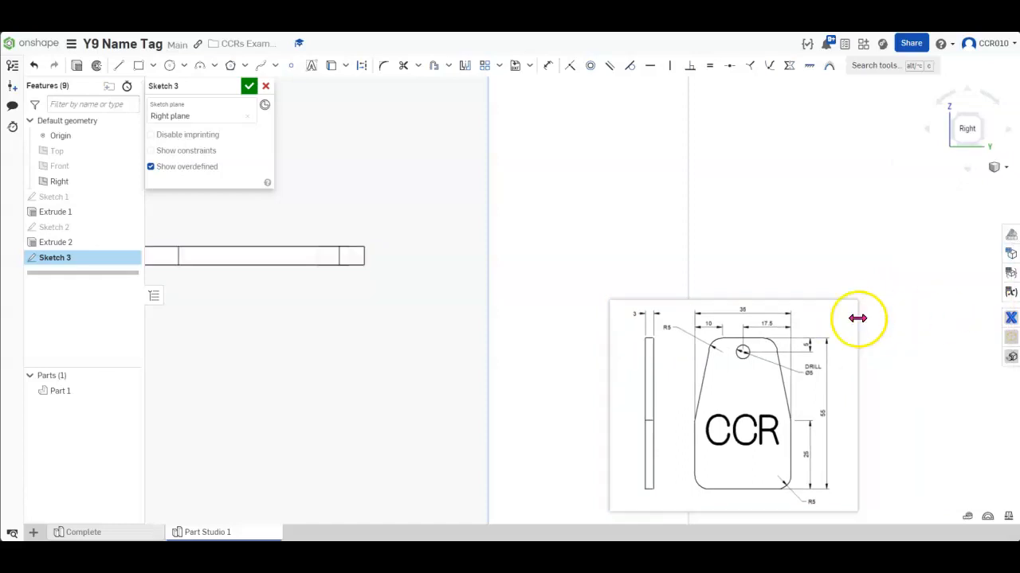
pyautogui.scroll(3, 335, 271)
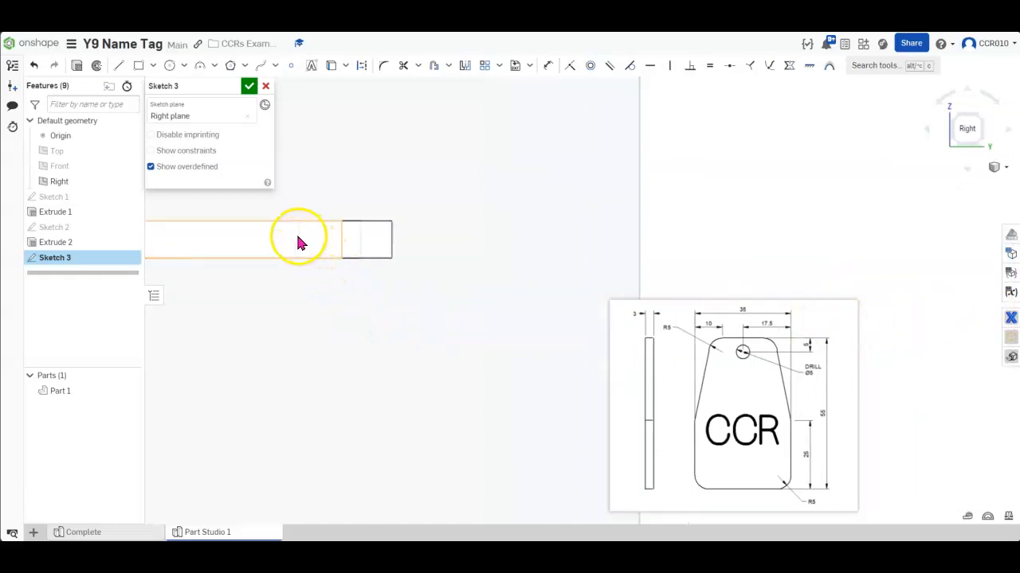
pyautogui.scroll(-4, 414, 286)
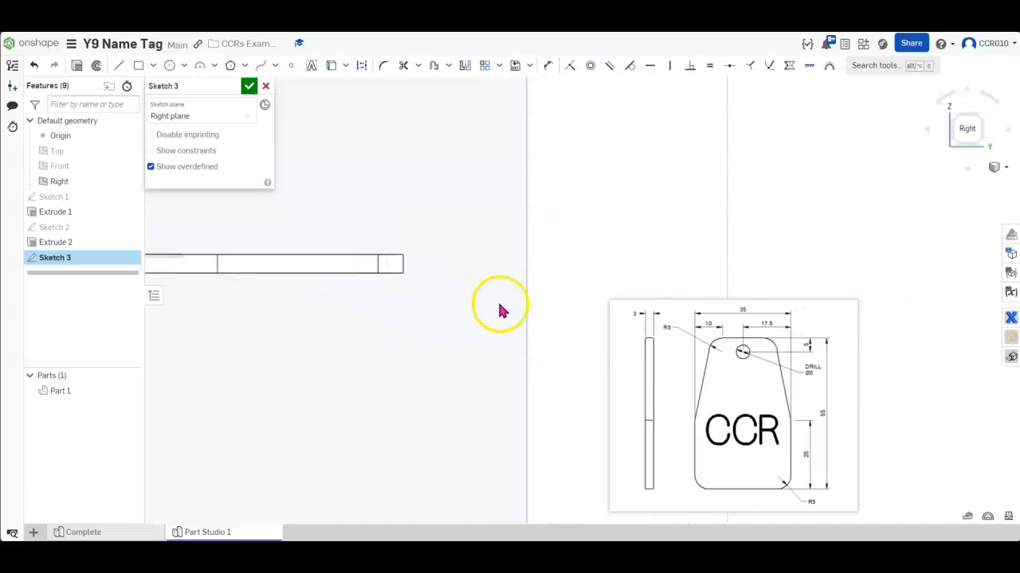
# - Sketch a closed six-point spline loop running through the tag's hole and around its end, and finish the sketch
pyautogui.scroll(-1, 454, 294)
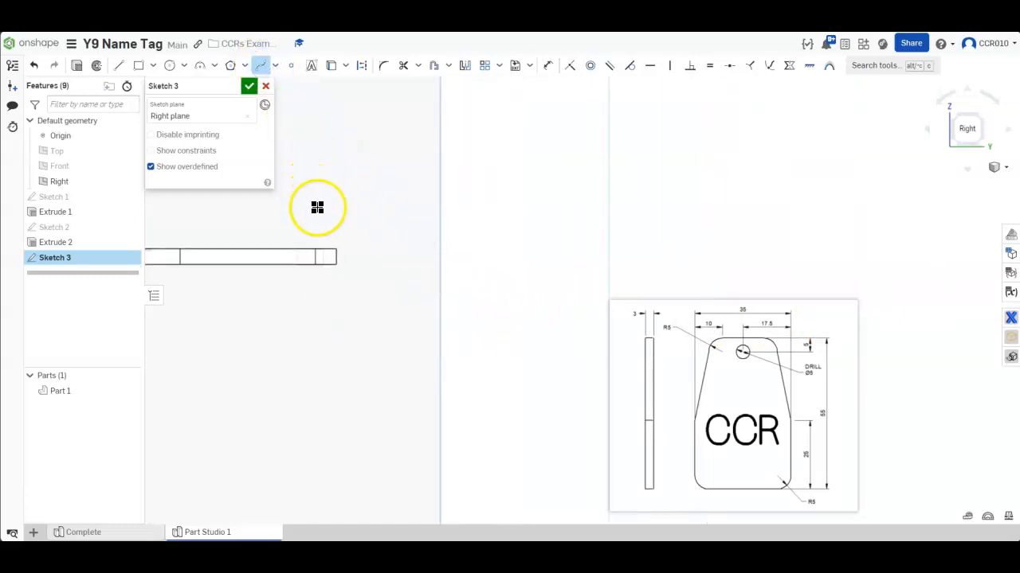
pyautogui.click(375, 162)
pyautogui.click(546, 194)
pyautogui.click(539, 310)
pyautogui.click(408, 347)
pyautogui.click(314, 281)
pyautogui.click(313, 234)
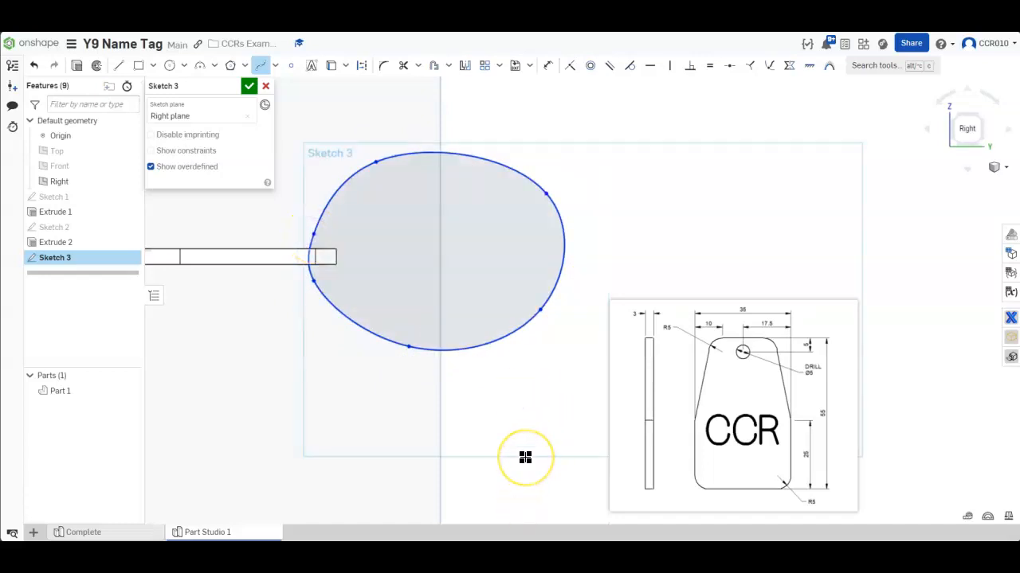
pyautogui.moveTo(255, 215)
pyautogui.mouseDown(button='middle')
pyautogui.moveTo(268, 220)
pyautogui.moveTo(290, 206)
pyautogui.mouseUp(button='middle')
pyautogui.moveTo(289, 206); pyautogui.dragTo(306, 228, button='right')
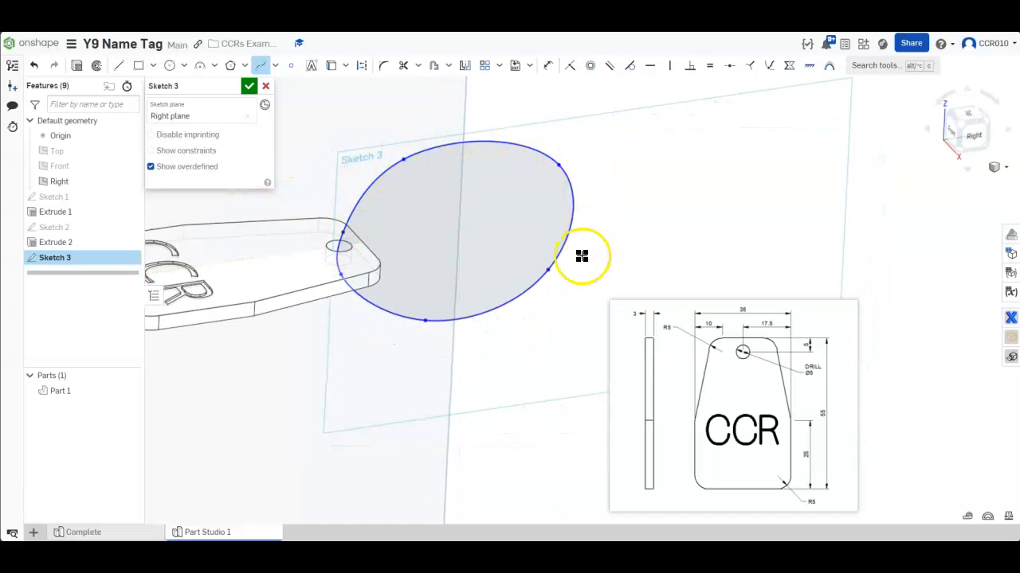
pyautogui.click(248, 88)
# - Show the Top plane again and hide the Right plane
pyautogui.moveTo(342, 239); pyautogui.dragTo(352, 285, button='right')
pyautogui.click(365, 230)
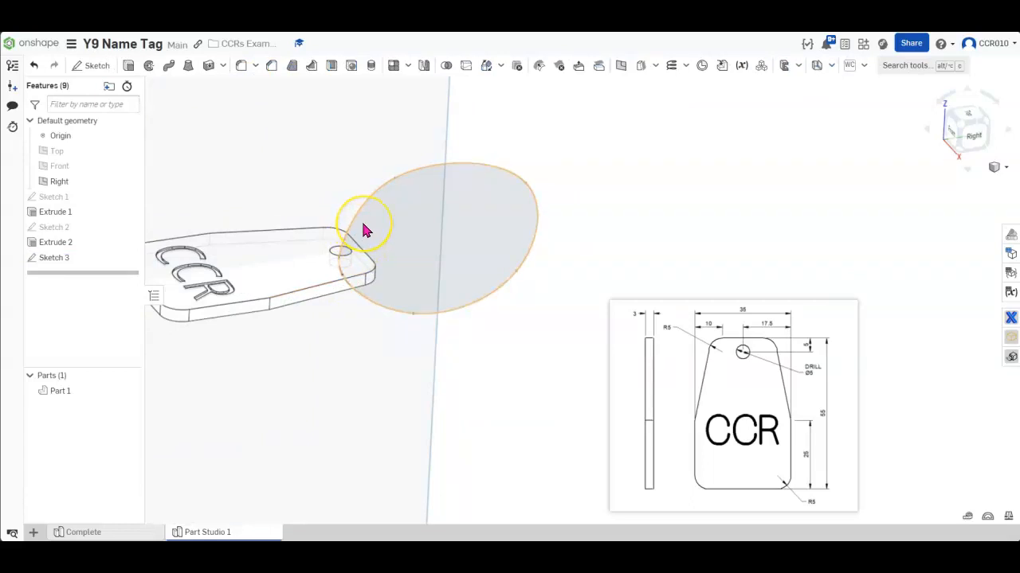
pyautogui.scroll(-2, 366, 271)
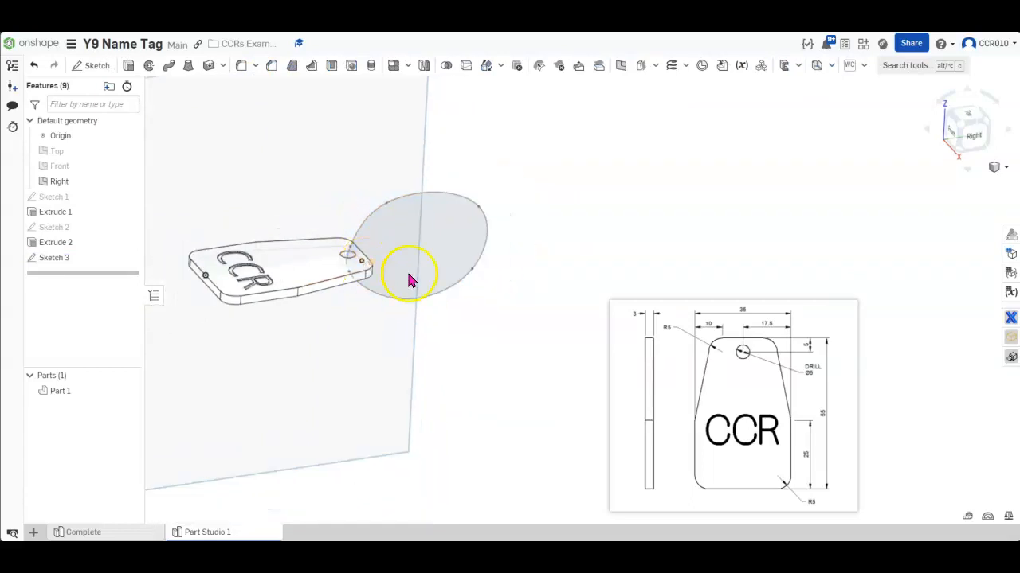
pyautogui.scroll(-1, 457, 289)
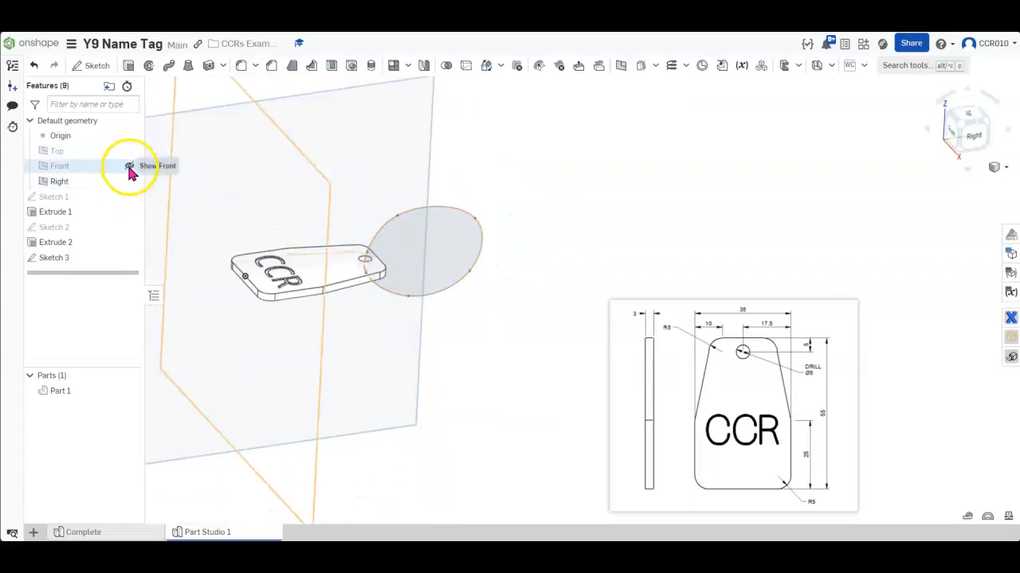
pyautogui.click(129, 151)
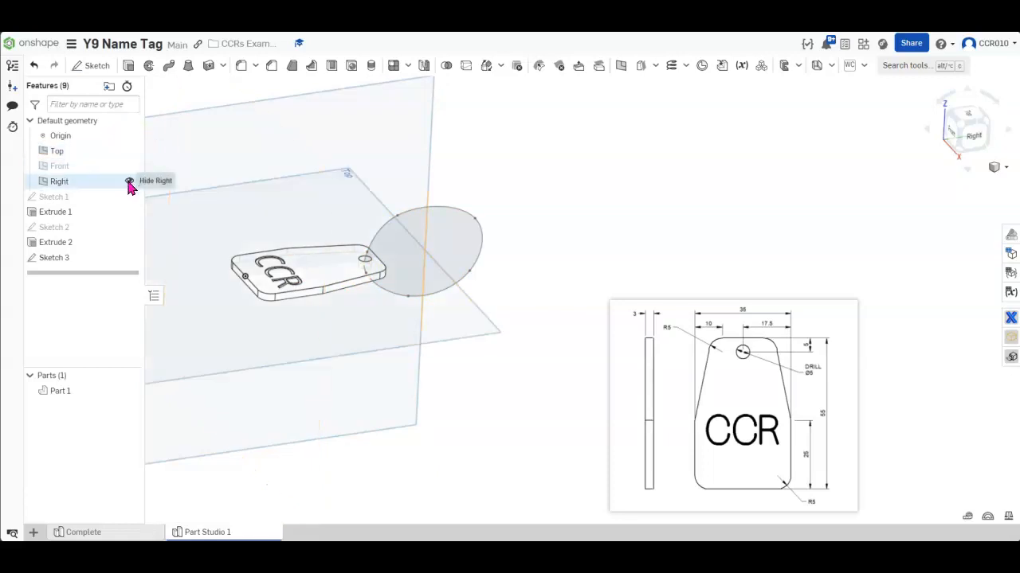
pyautogui.click(129, 182)
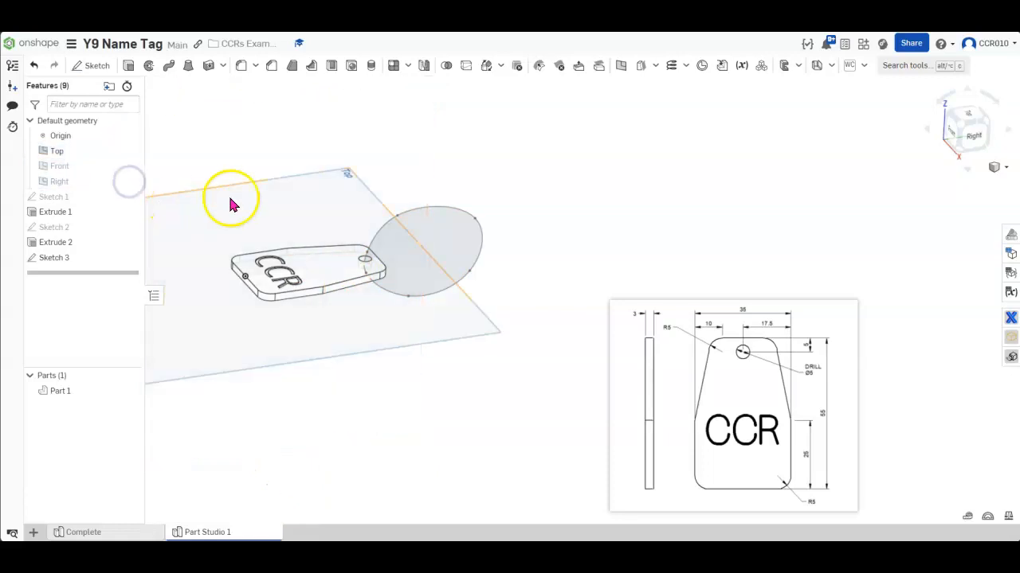
# - Sketch a circle about 7.6 mm in diameter on the Top plane, just beyond the spline loop's outer end, and finish the sketch
pyautogui.click(87, 69)
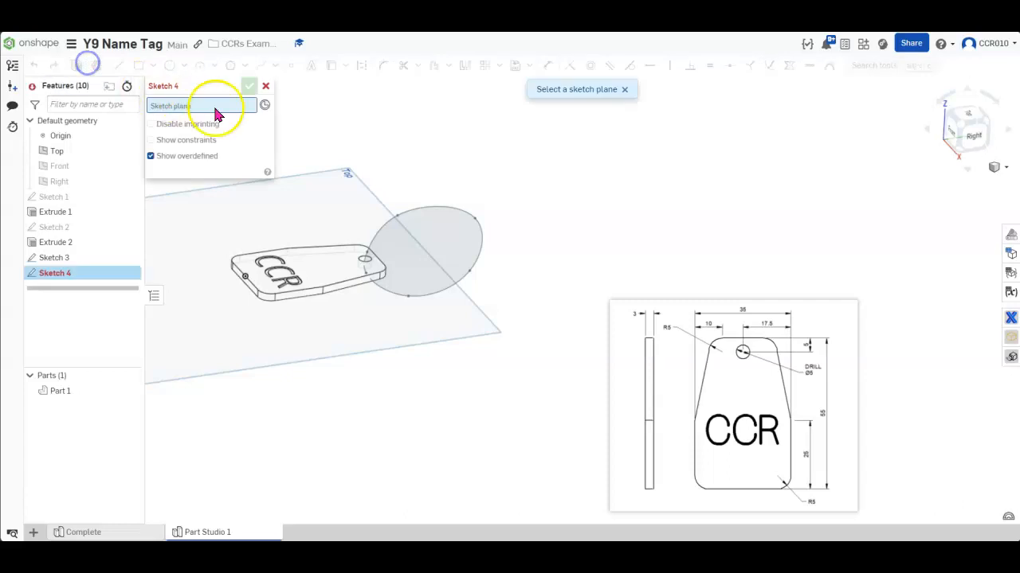
pyautogui.click(371, 189)
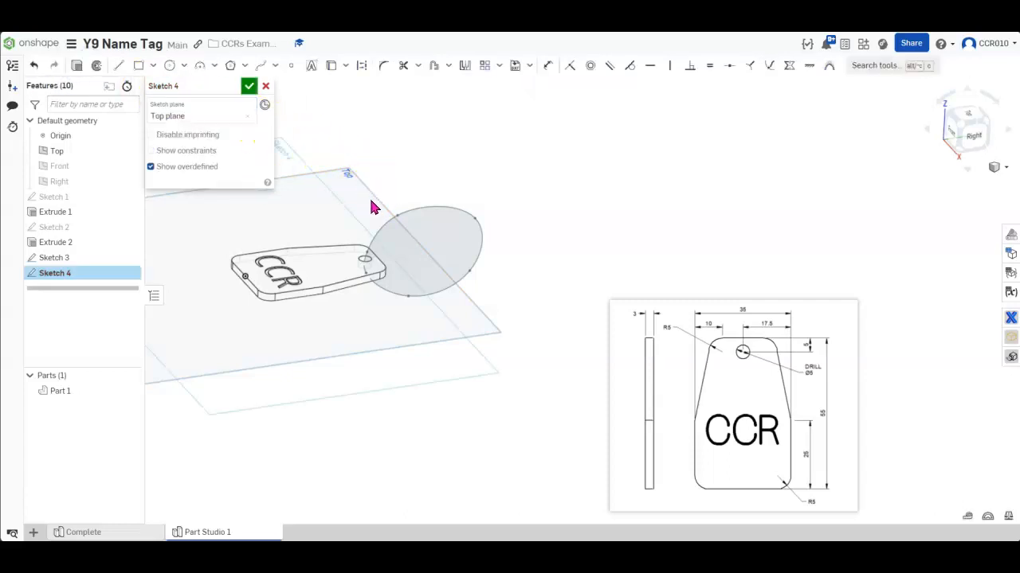
pyautogui.click(168, 71)
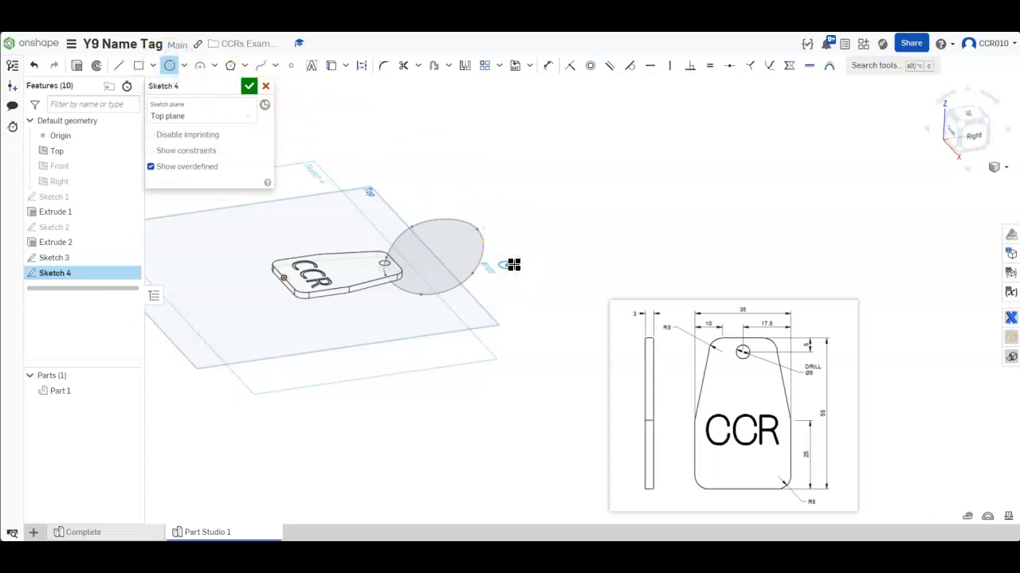
pyautogui.scroll(5, 513, 264)
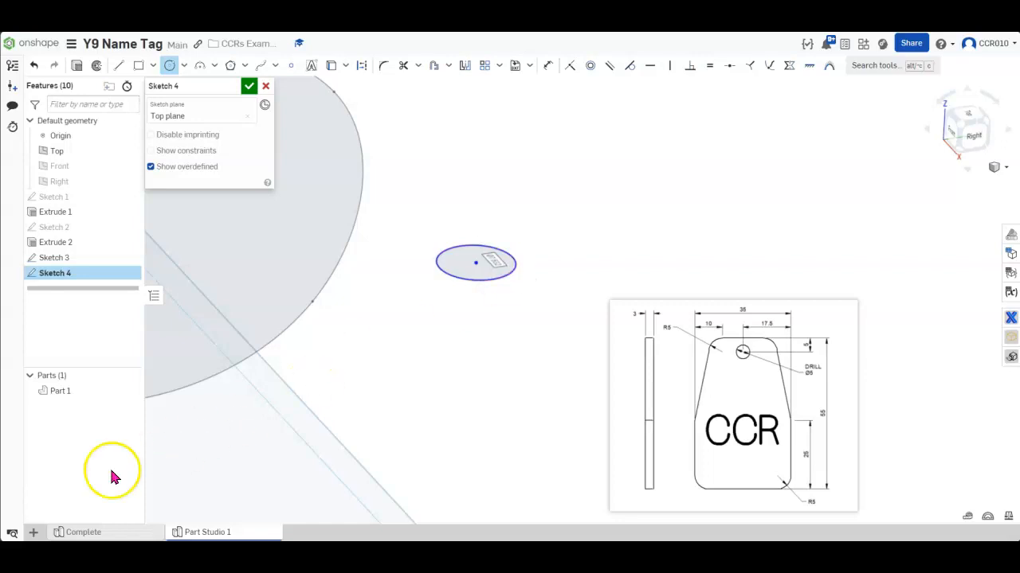
pyautogui.press('Return')
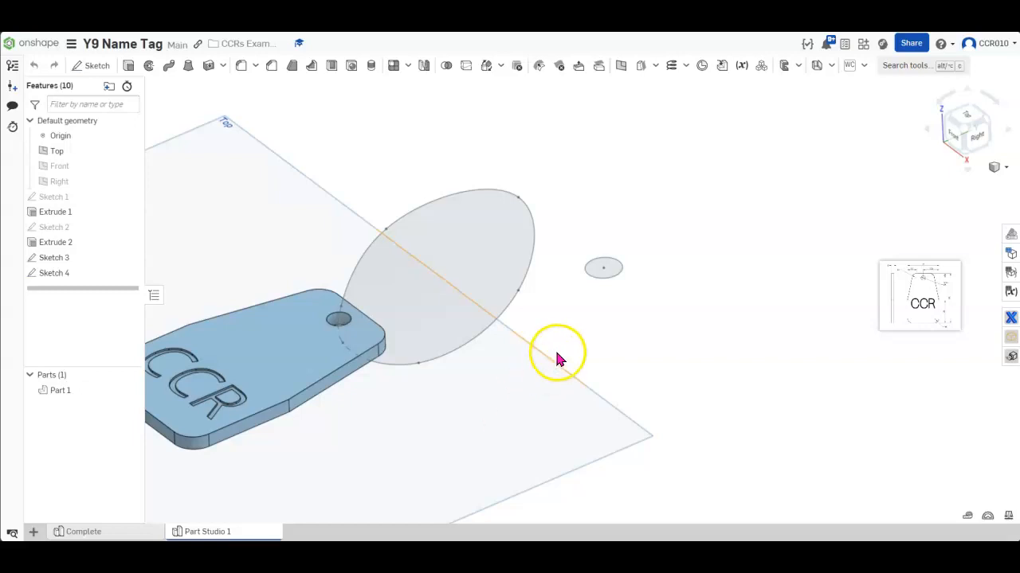
# - Reopen the circle's sketch and apply a Pierce constraint between the circle's centre point and the spline loop
pyautogui.rightClick(62, 279)
pyautogui.click(93, 301)
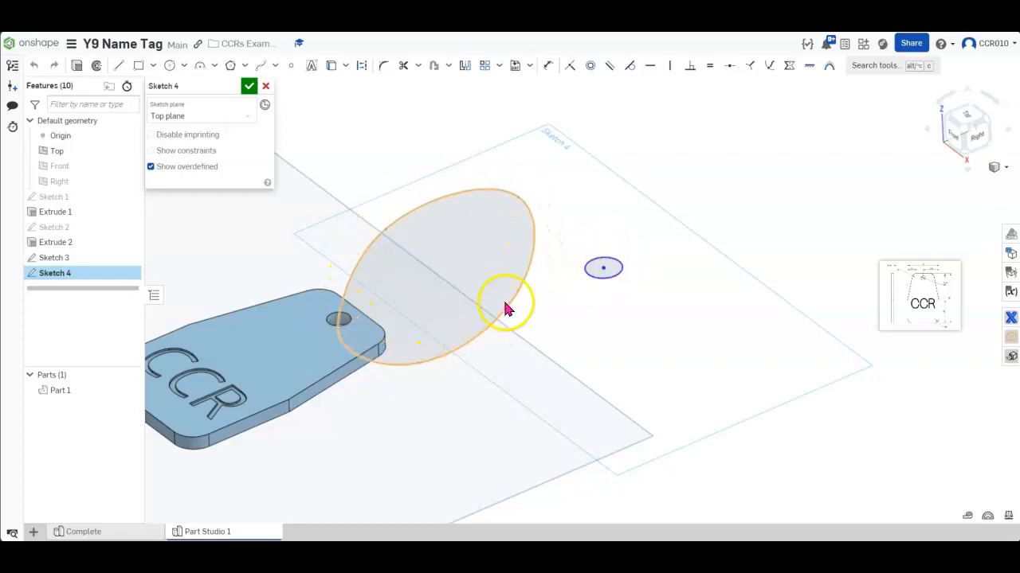
pyautogui.scroll(3, 599, 280)
pyautogui.scroll(-2, 589, 279)
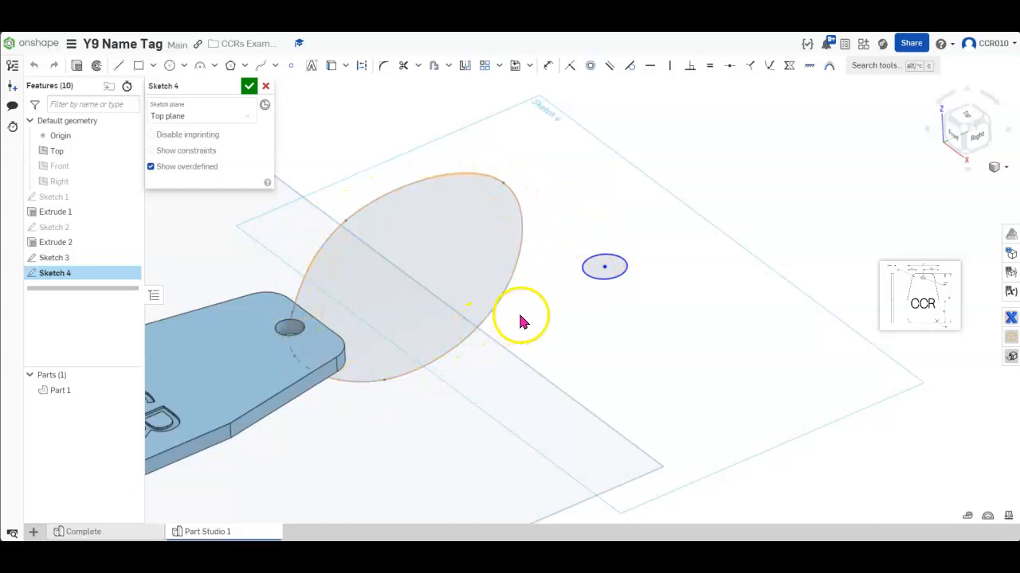
pyautogui.press('u')
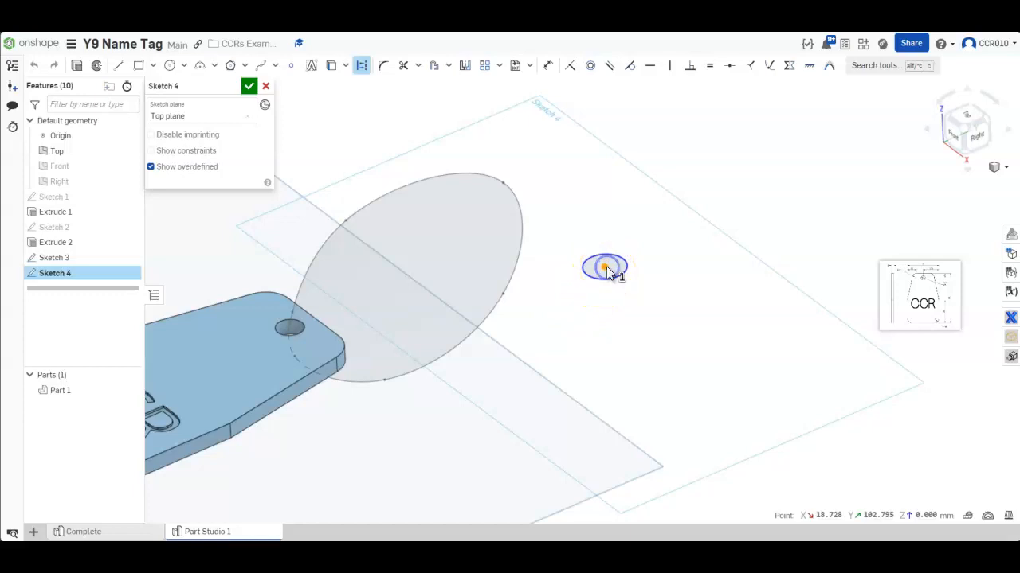
pyautogui.click(526, 225)
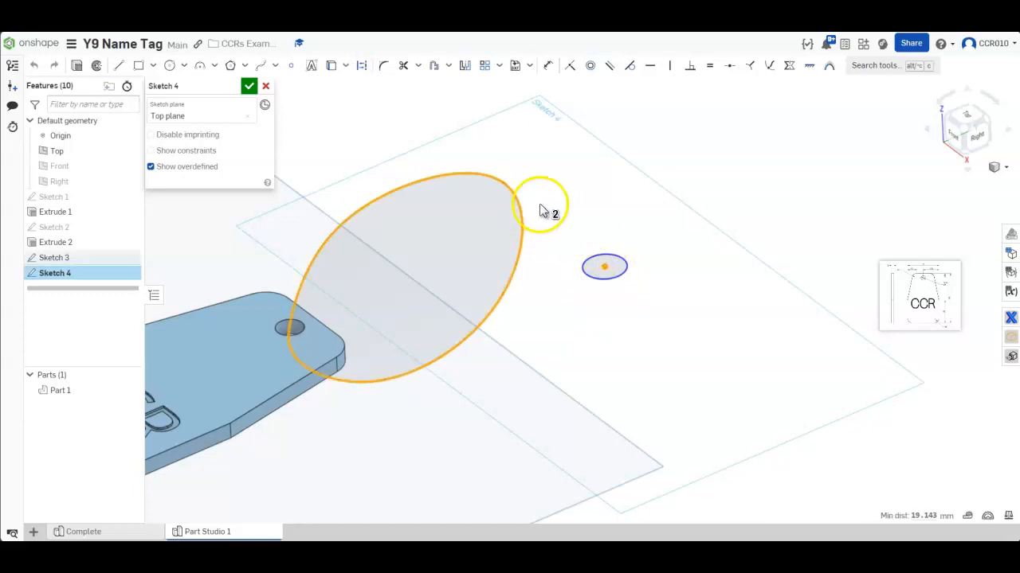
pyautogui.click(771, 69)
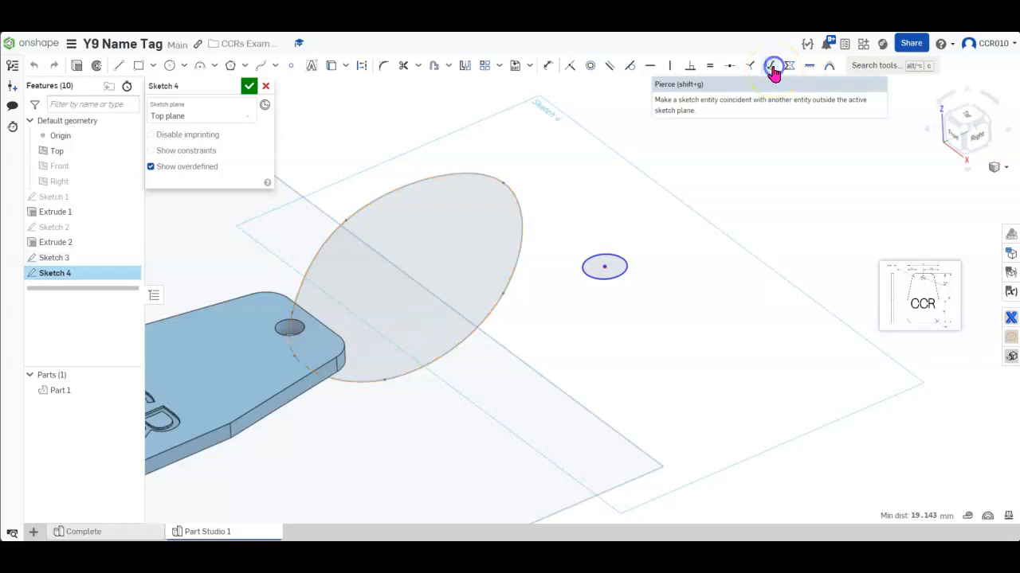
pyautogui.scroll(5, 533, 233)
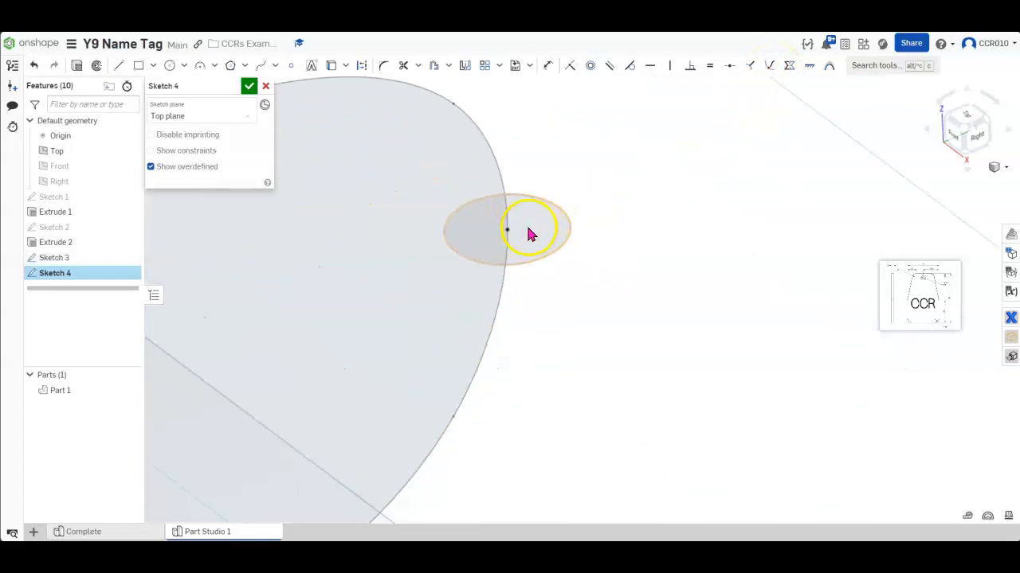
pyautogui.click(509, 233)
pyautogui.scroll(-2, 507, 255)
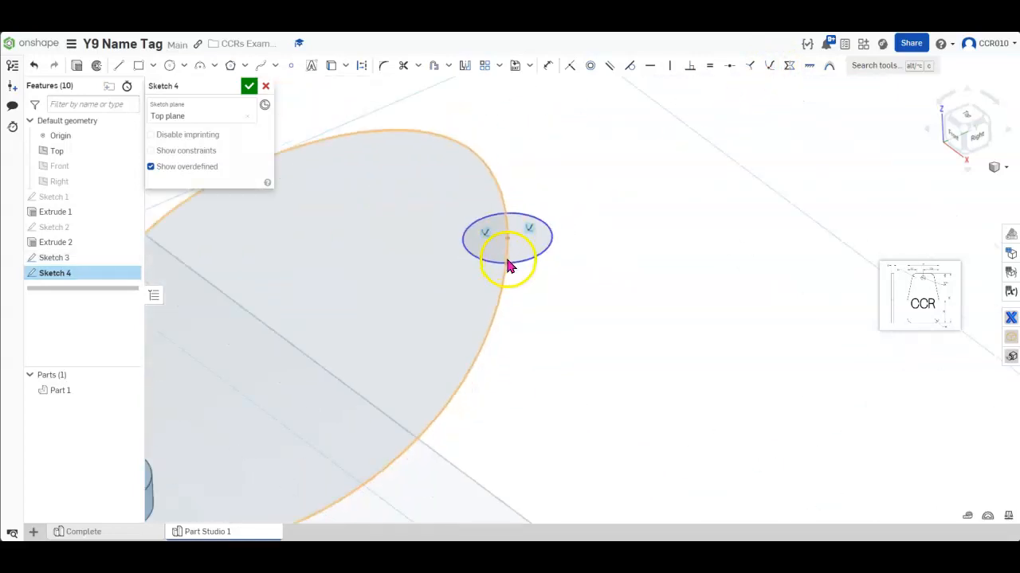
pyautogui.scroll(-3, 514, 262)
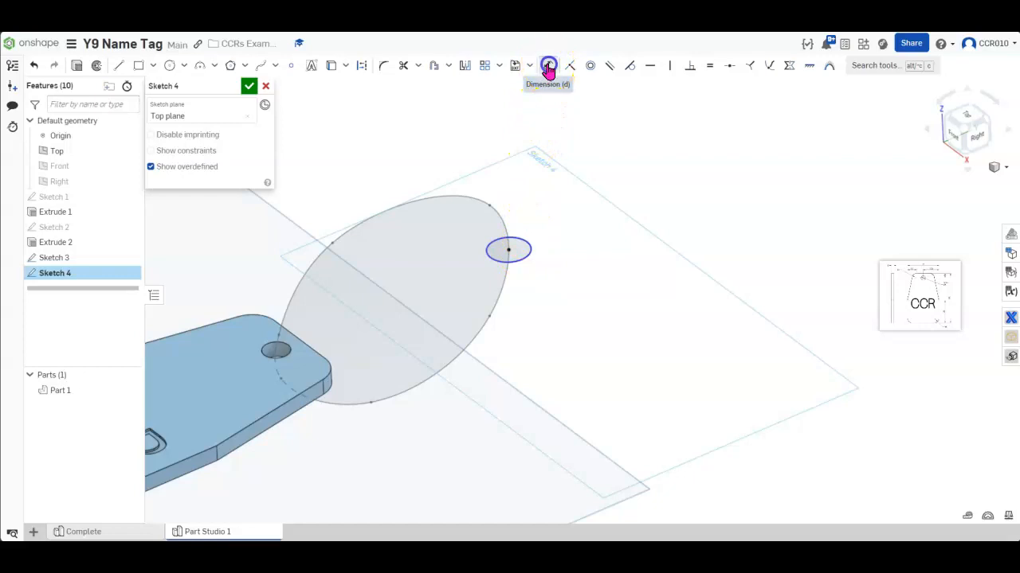
# - Dimension the circle's diameter as 2 mm and finish the sketch
pyautogui.click(548, 68)
pyautogui.click(530, 253)
pyautogui.click(545, 274)
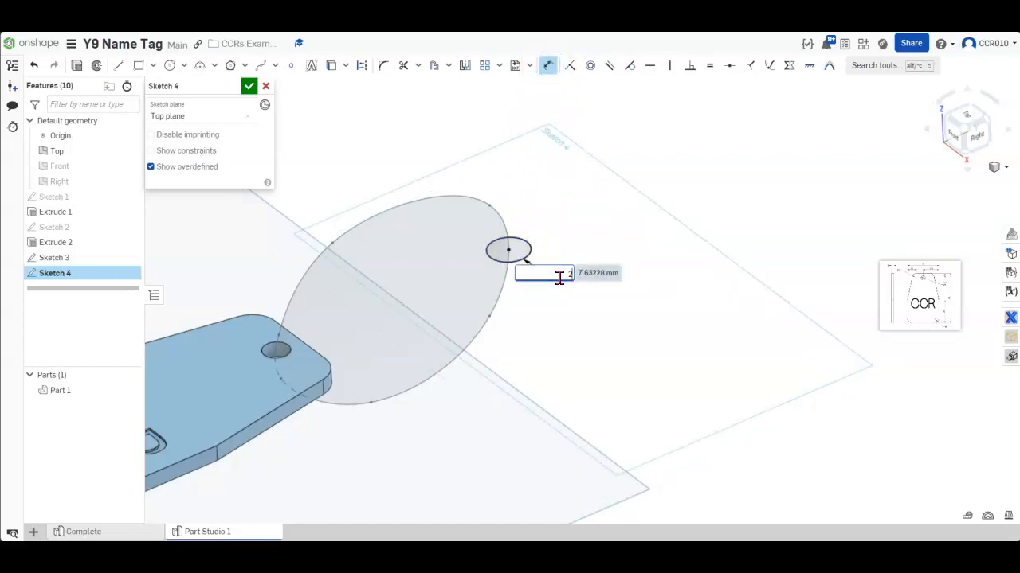
pyautogui.press('Return')
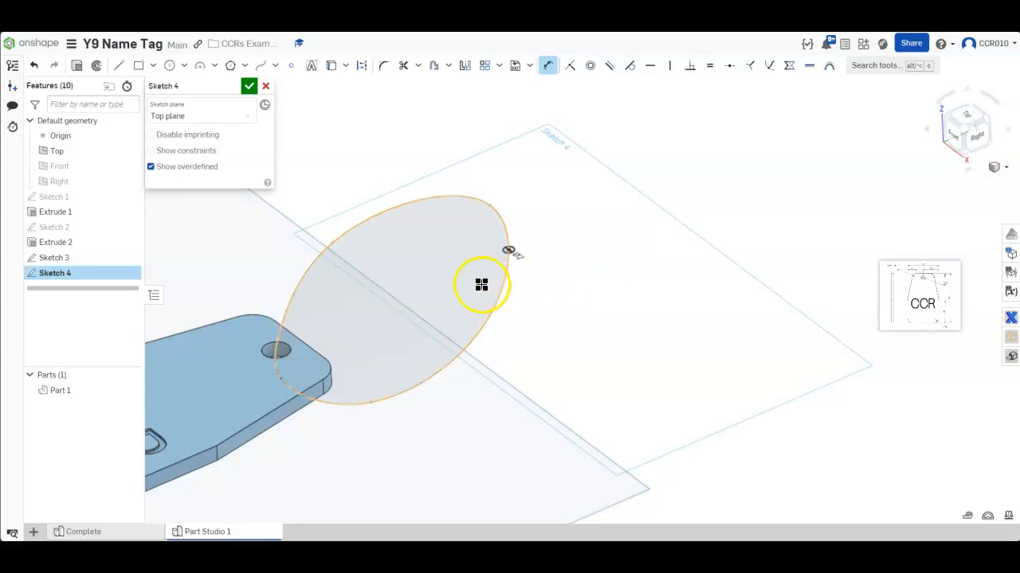
pyautogui.scroll(1, 481, 328)
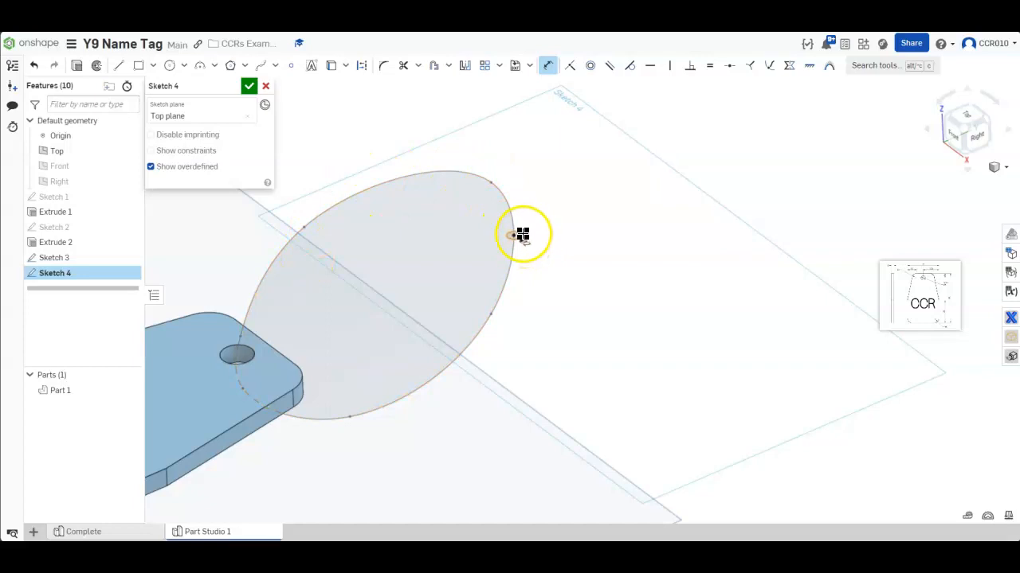
pyautogui.click(248, 88)
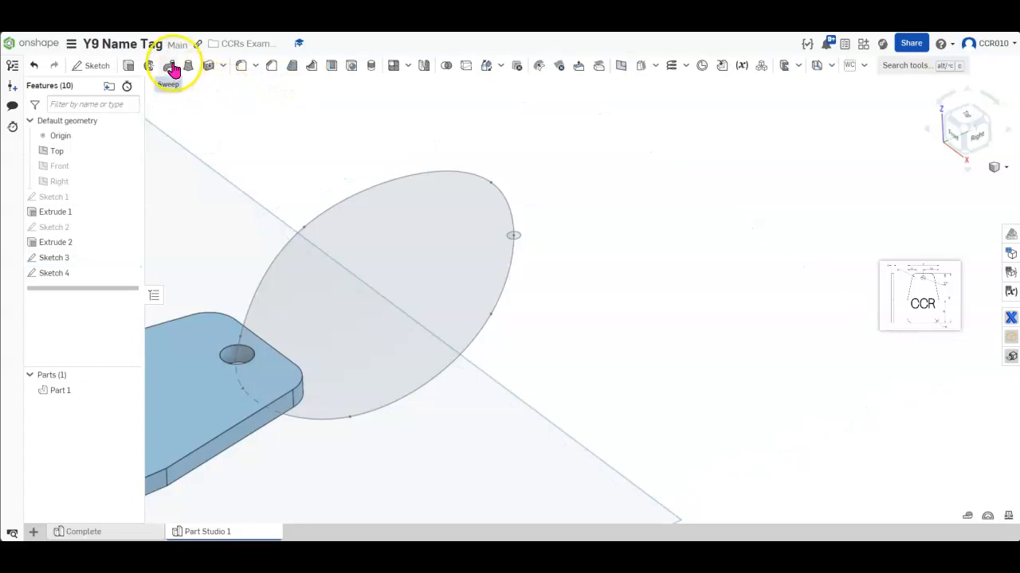
# - Sweep the small circle along the spline loop as a new solid part to form the ring
pyautogui.click(173, 68)
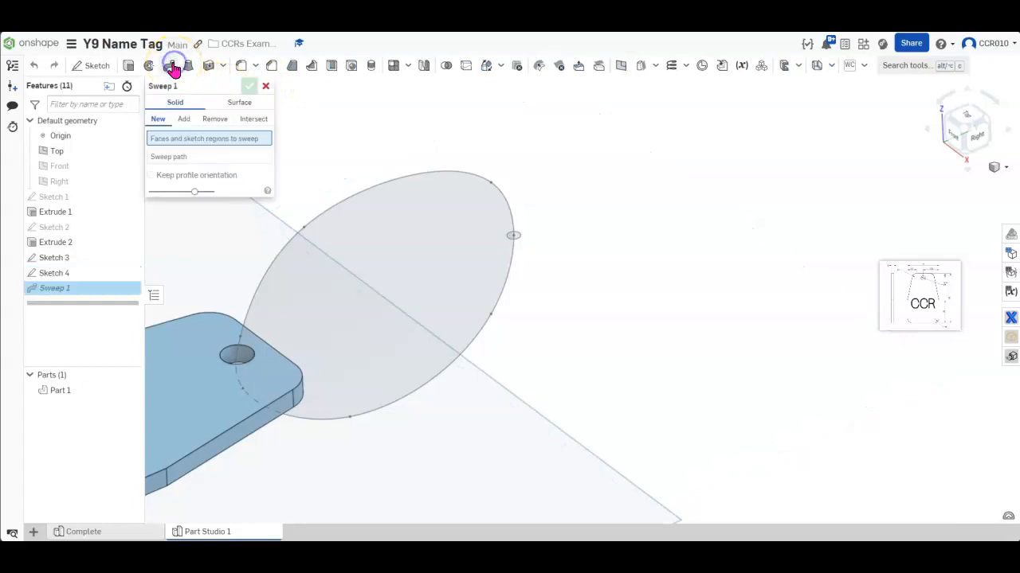
pyautogui.click(159, 121)
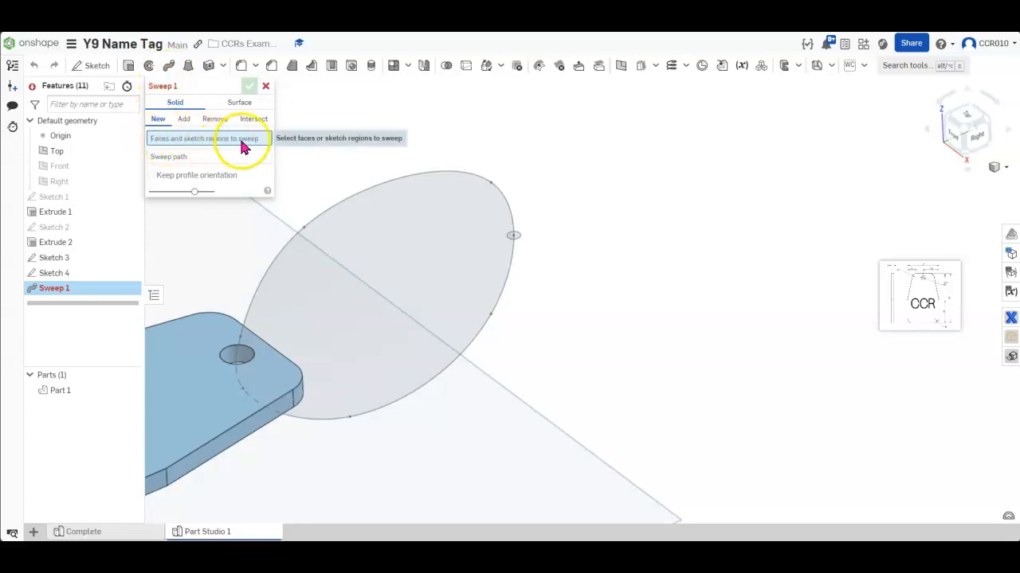
pyautogui.click(519, 236)
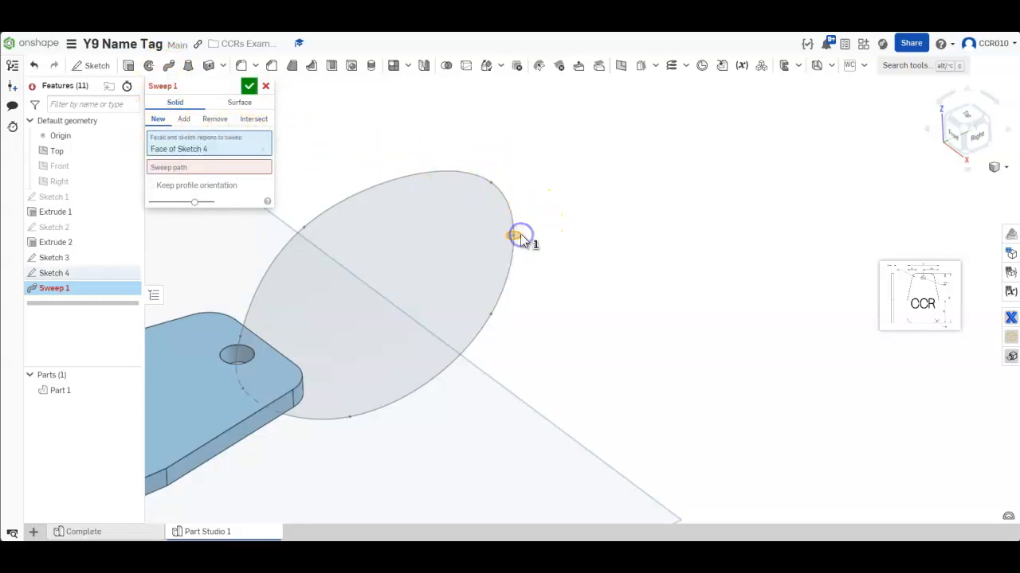
pyautogui.click(171, 171)
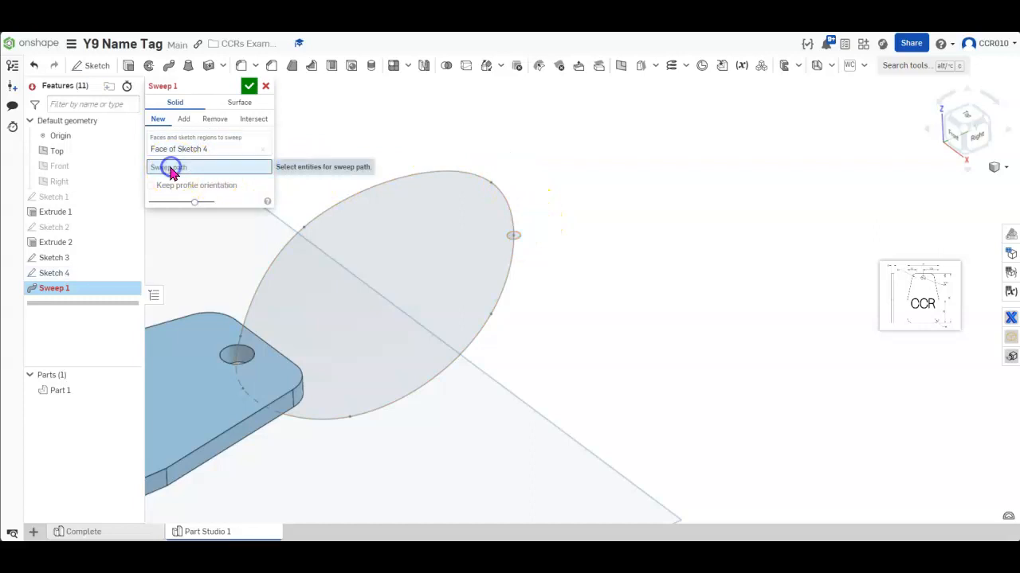
pyautogui.click(438, 170)
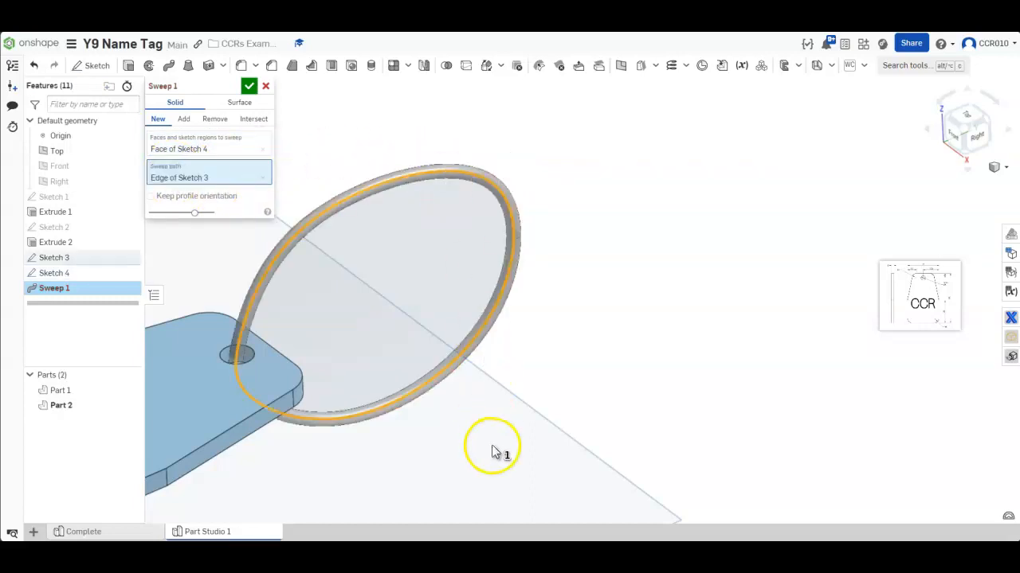
pyautogui.moveTo(496, 425); pyautogui.dragTo(486, 406, button='right')
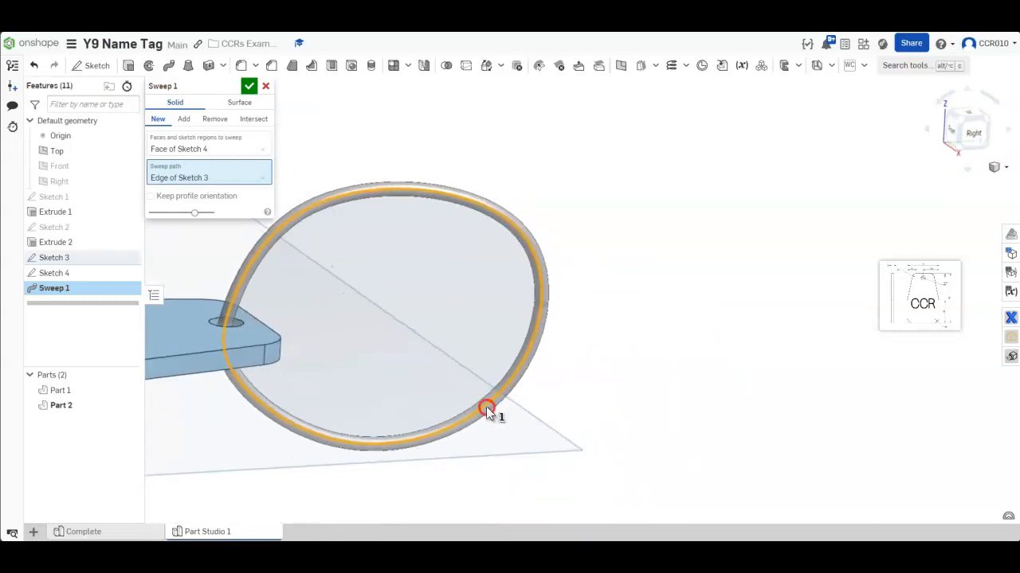
pyautogui.click(251, 89)
pyautogui.scroll(-3, 254, 433)
pyautogui.moveTo(254, 433); pyautogui.dragTo(231, 444, button='right')
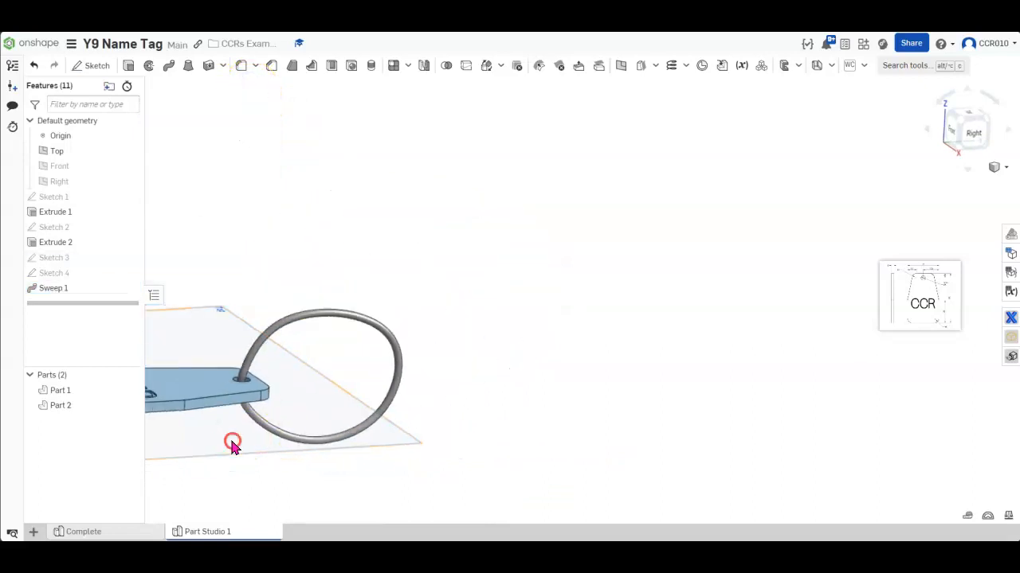
pyautogui.click(489, 357)
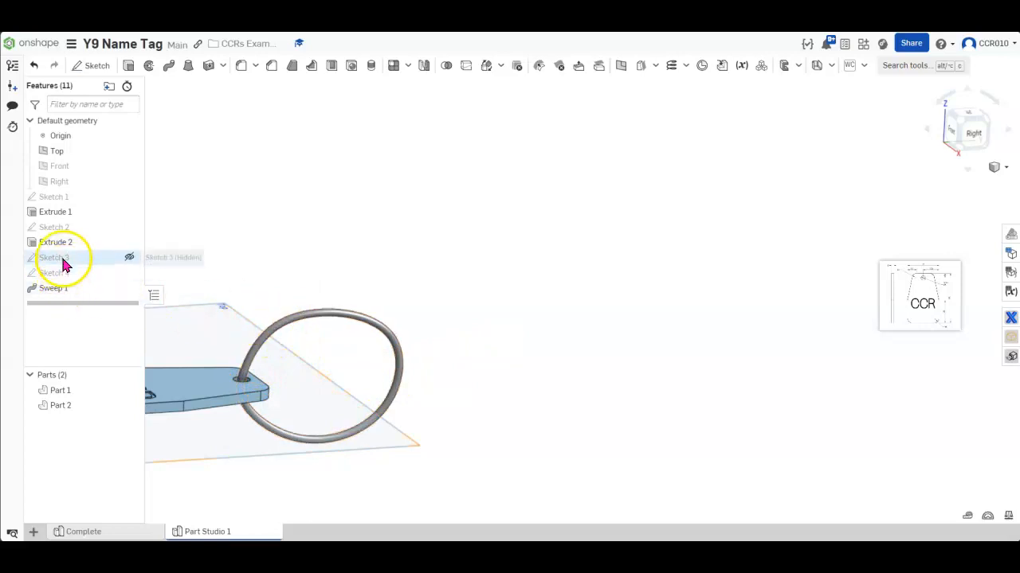
# - Edit the ring's path sketch and move the four spline points beyond the tag inward, giving a smaller loop with a flattened underside
pyautogui.rightClick(64, 259)
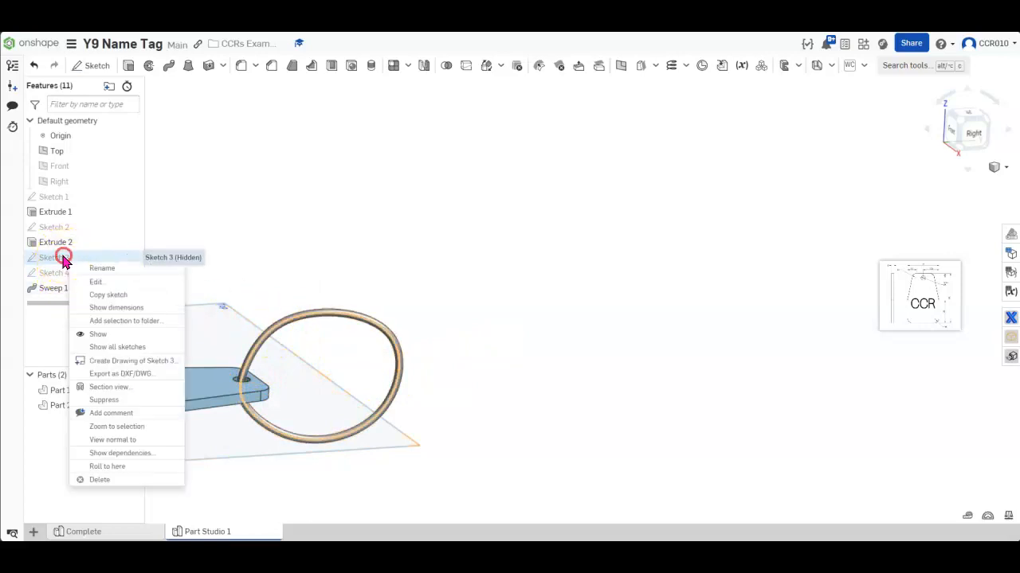
pyautogui.click(94, 286)
pyautogui.scroll(3, 278, 358)
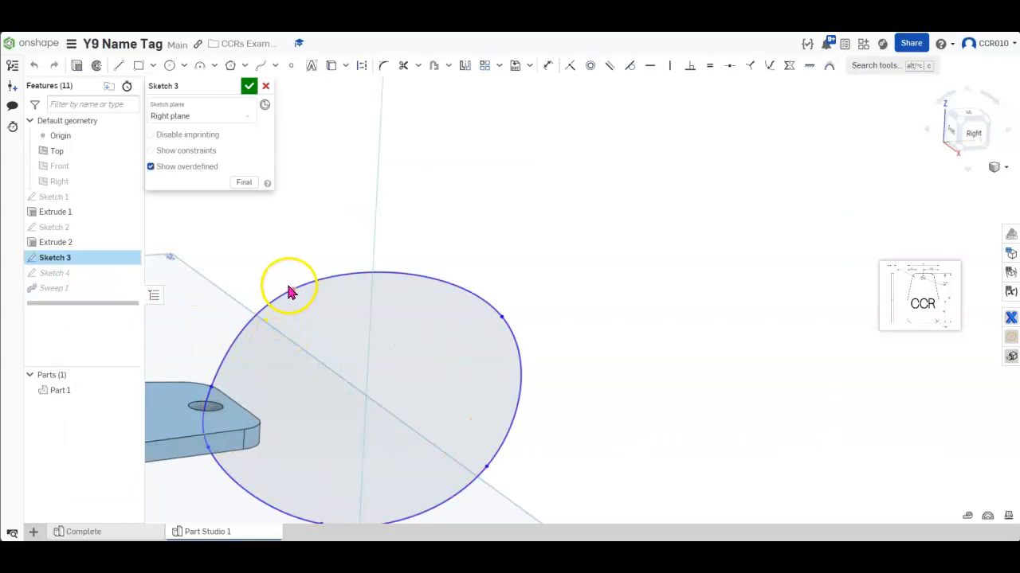
pyautogui.moveTo(293, 292); pyautogui.dragTo(280, 323)
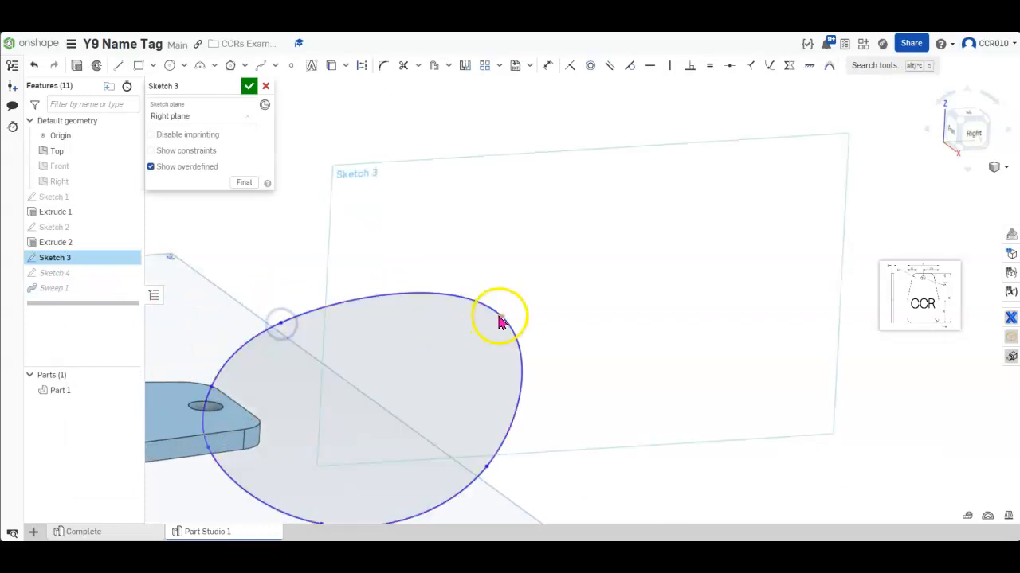
pyautogui.moveTo(479, 325); pyautogui.dragTo(460, 338)
pyautogui.scroll(-1, 339, 504)
pyautogui.moveTo(392, 461); pyautogui.dragTo(391, 391, button='middle')
pyautogui.moveTo(323, 428); pyautogui.dragTo(322, 398)
pyautogui.click(455, 391)
pyautogui.moveTo(465, 383)
pyautogui.mouseDown()
pyautogui.moveTo(444, 350)
pyautogui.moveTo(455, 374)
pyautogui.mouseUp()
pyautogui.moveTo(321, 397); pyautogui.dragTo(348, 369)
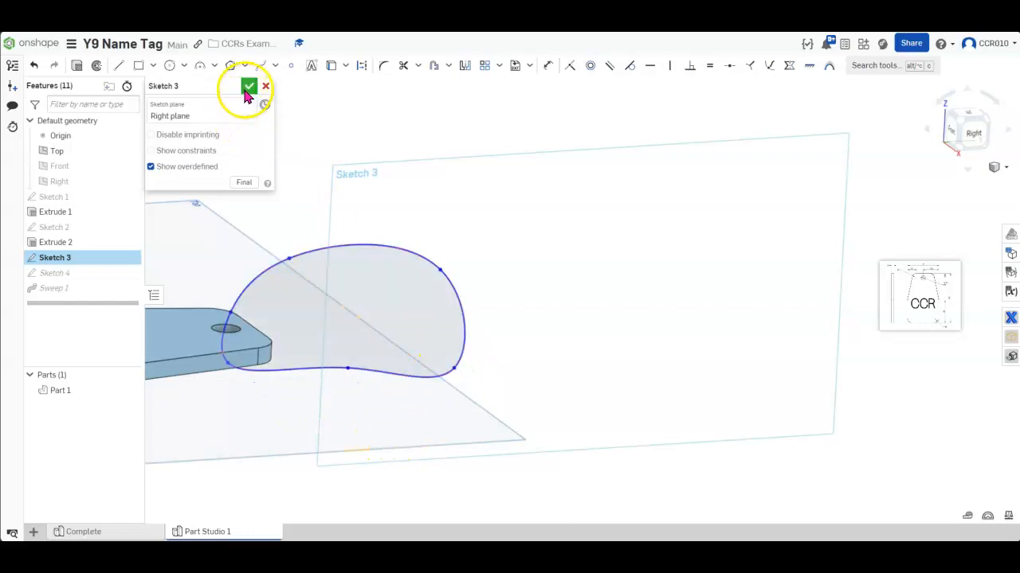
# - Show the final model within the path sketch, lower the underside's middle point, pull the upper outer point inward, and finish the sketch
pyautogui.click(244, 185)
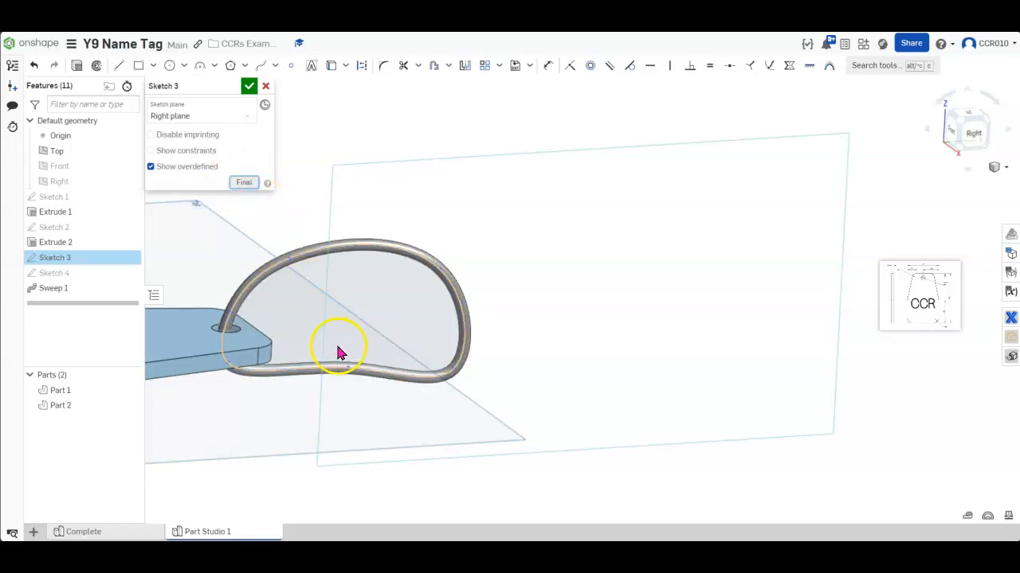
pyautogui.moveTo(348, 369); pyautogui.dragTo(335, 391)
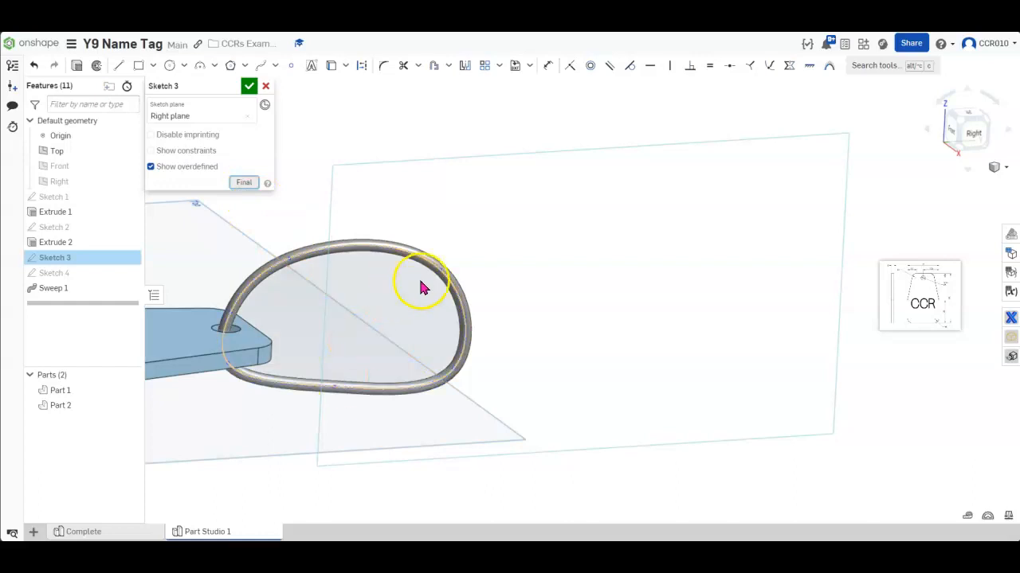
pyautogui.moveTo(440, 271); pyautogui.dragTo(415, 284)
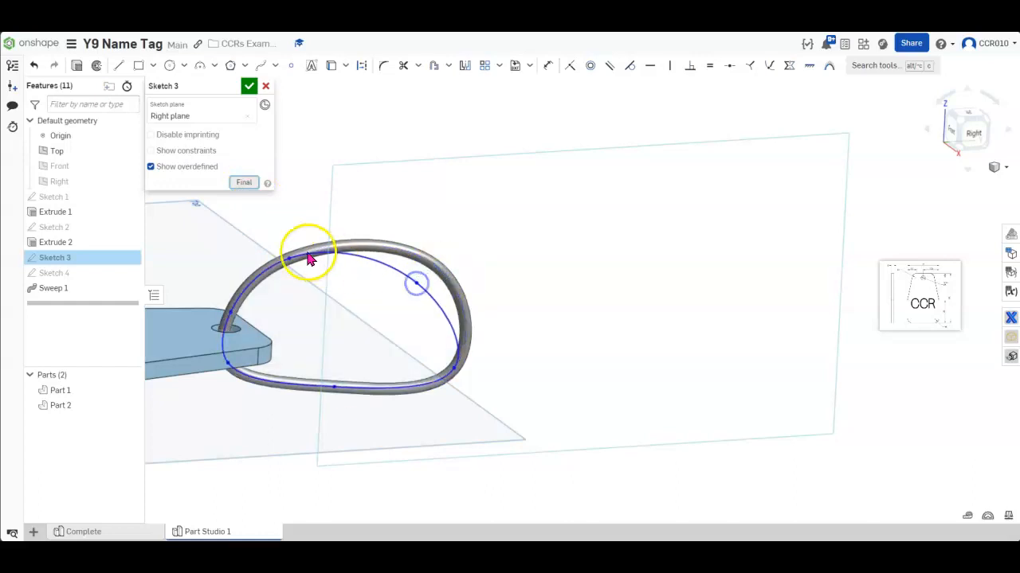
pyautogui.click(247, 87)
# - Hide and show the ring part and the tag part in turn to check that they are separate bodies
pyautogui.moveTo(303, 409)
pyautogui.mouseDown(button='right')
pyautogui.moveTo(237, 425)
pyautogui.moveTo(391, 378)
pyautogui.moveTo(411, 403)
pyautogui.moveTo(396, 397)
pyautogui.mouseUp(button='right')
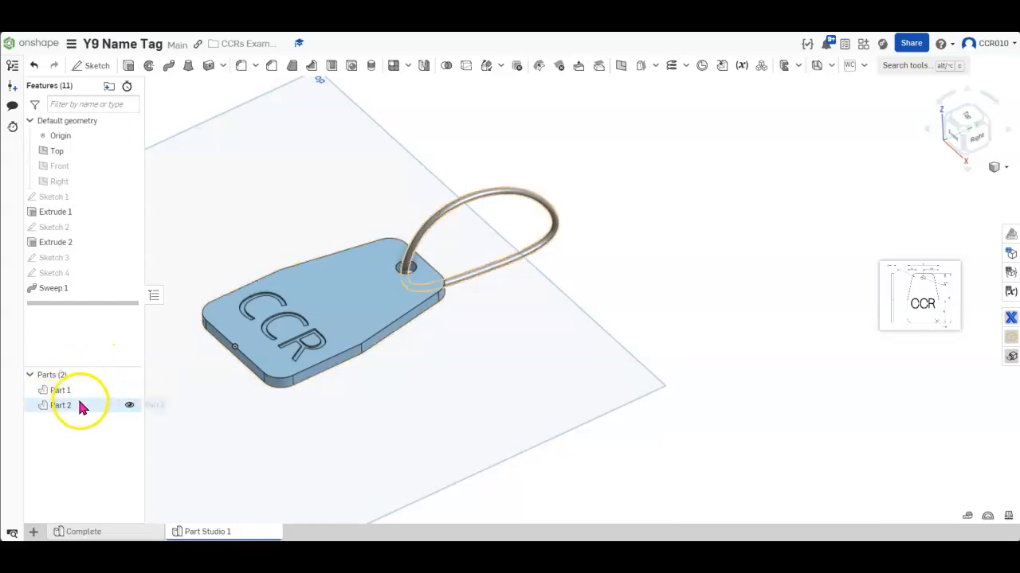
pyautogui.click(130, 406)
pyautogui.click(130, 406)
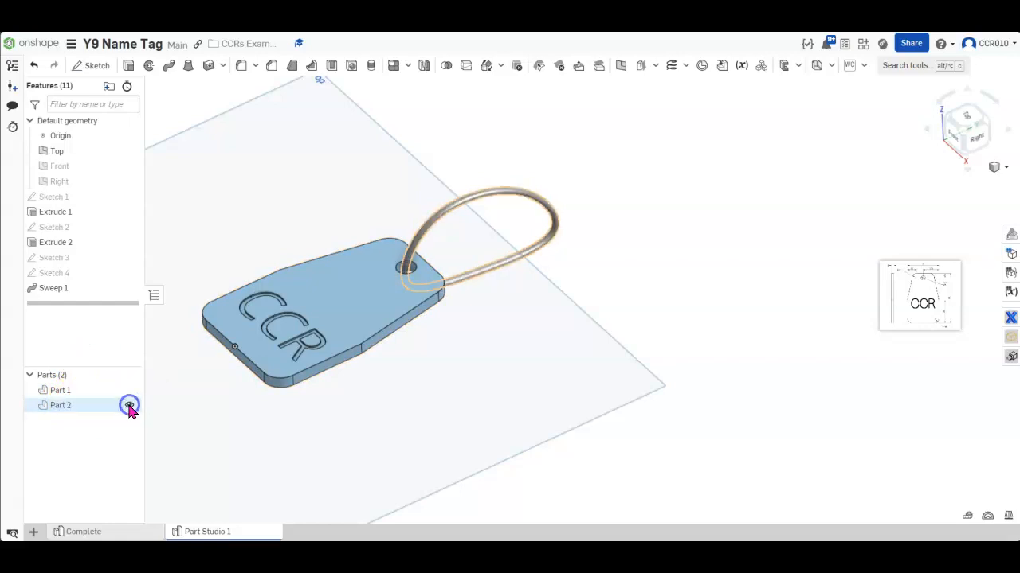
pyautogui.click(130, 391)
pyautogui.click(130, 391)
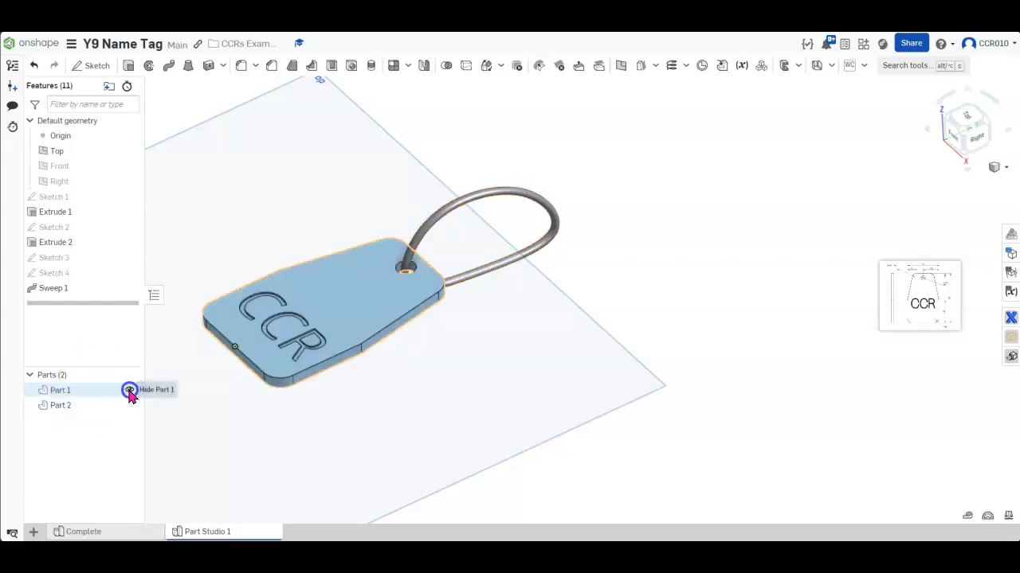
# - Rename the tag body part as nametag and the swept ring part as string
pyautogui.rightClick(58, 392)
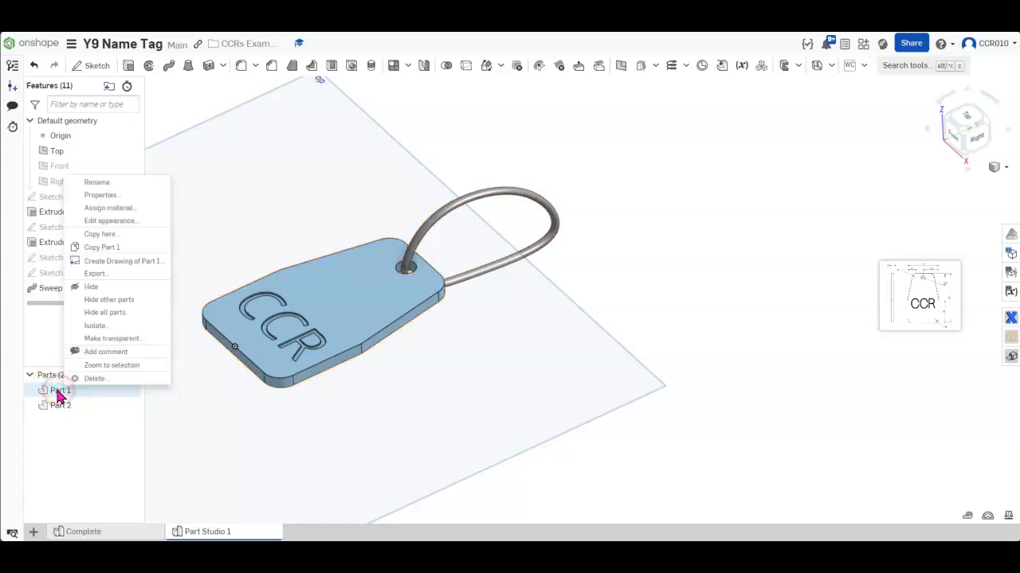
pyautogui.click(97, 183)
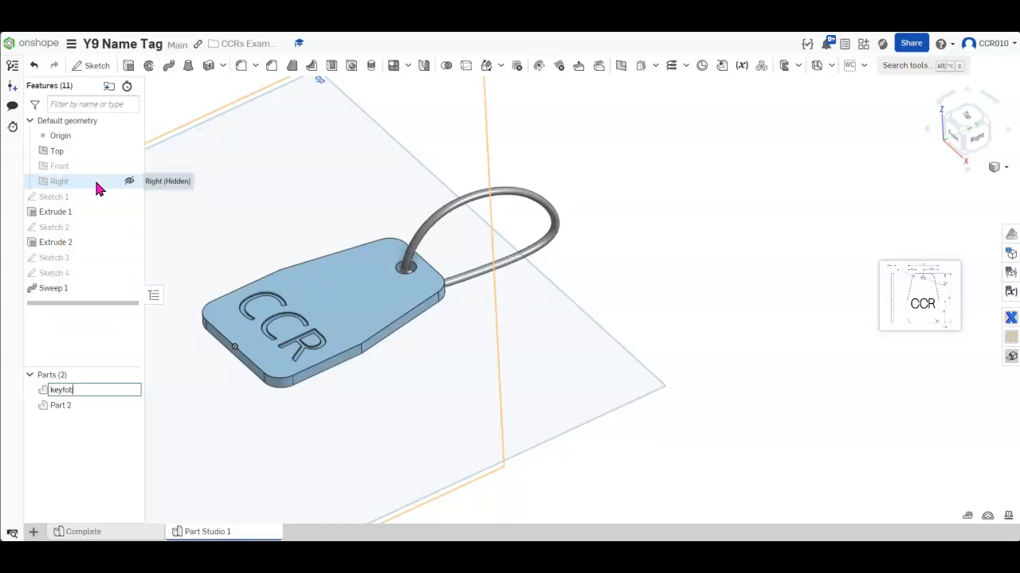
pyautogui.write('nam')
pyautogui.click(68, 405)
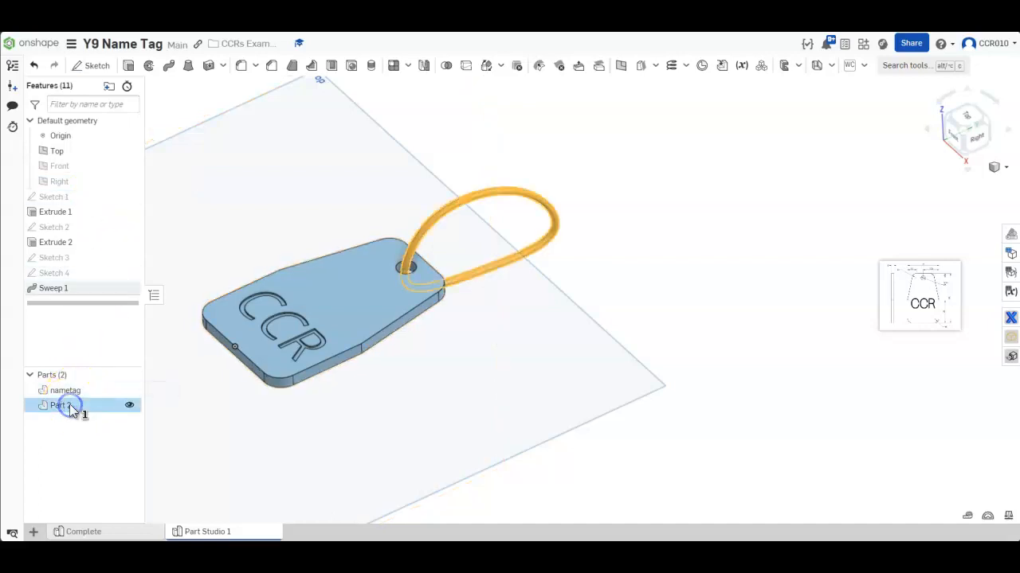
pyautogui.rightClick(70, 408)
pyautogui.click(119, 196)
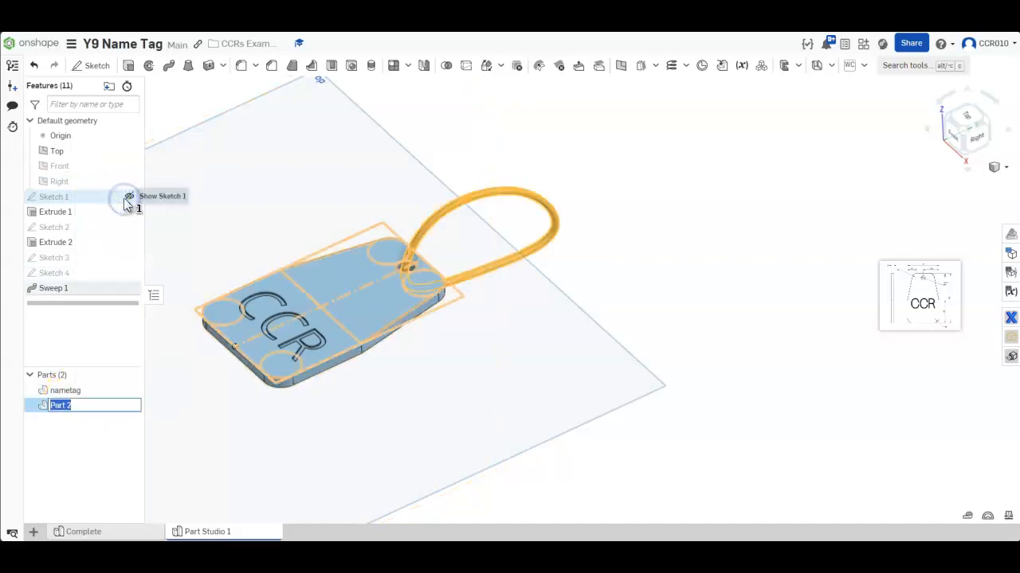
pyautogui.press('Return')
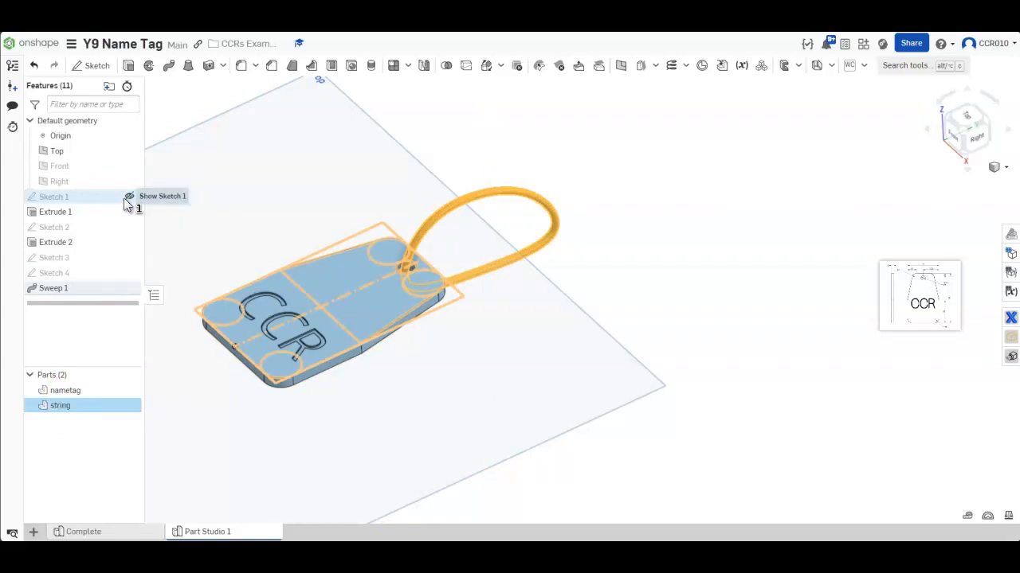
pyautogui.click(716, 275)
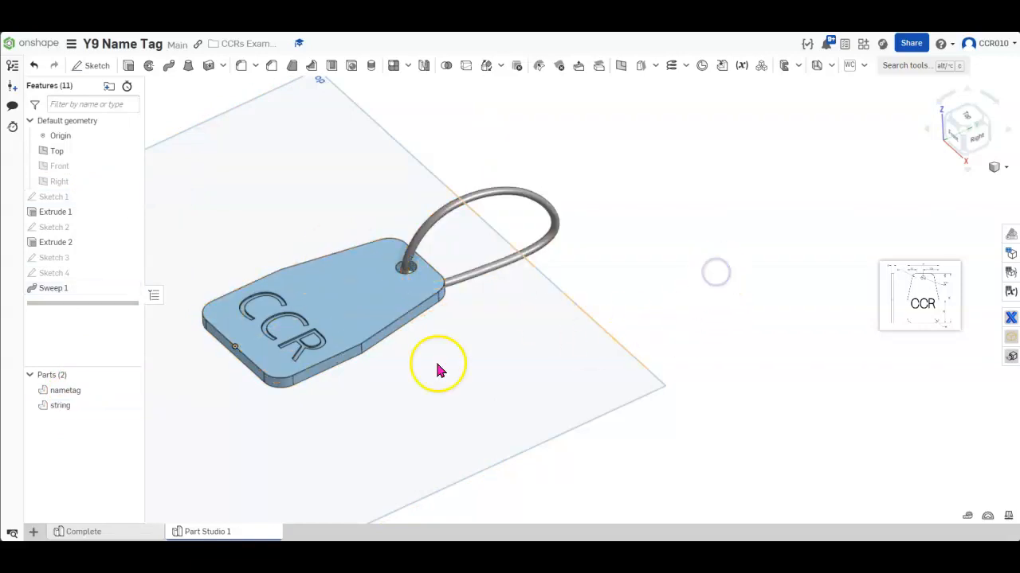
# - Move the reference drawing out of the way and set the nametag part's appearance to grey A5A5A5
pyautogui.scroll(5, 318, 350)
pyautogui.scroll(-4, 557, 342)
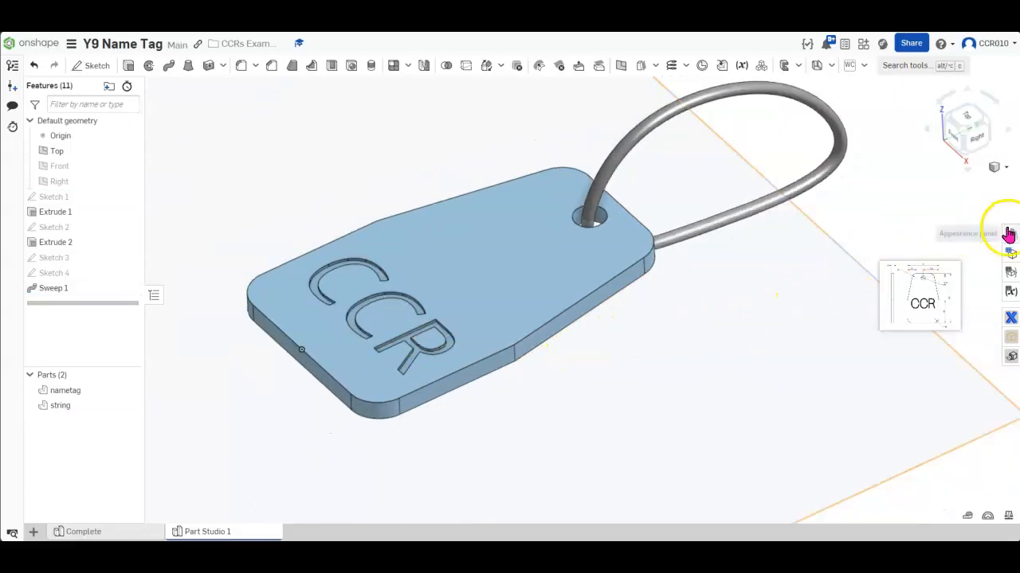
pyautogui.moveTo(936, 280)
pyautogui.mouseDown()
pyautogui.moveTo(883, 462)
pyautogui.moveTo(868, 480)
pyautogui.mouseUp()
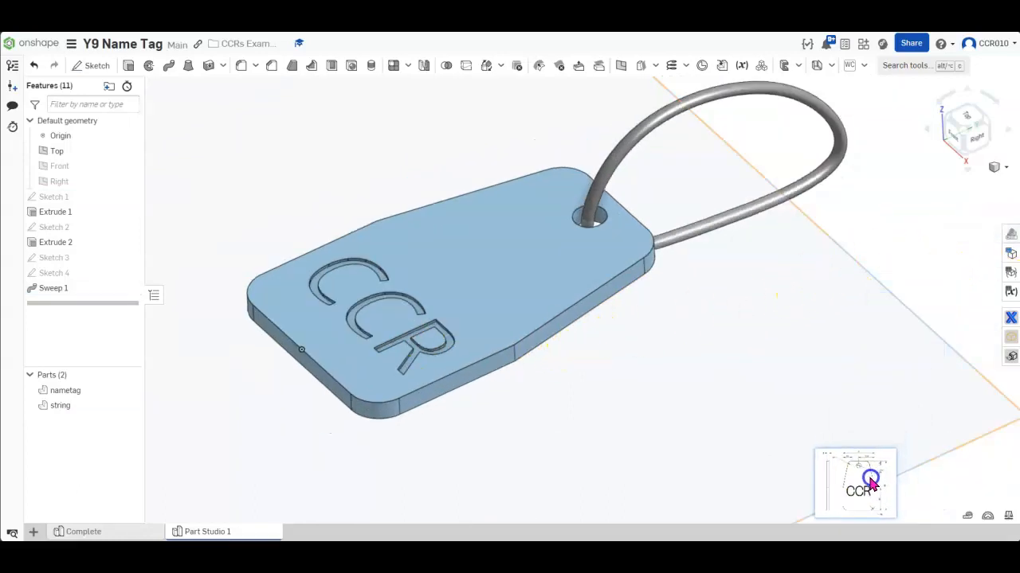
pyautogui.click(1011, 239)
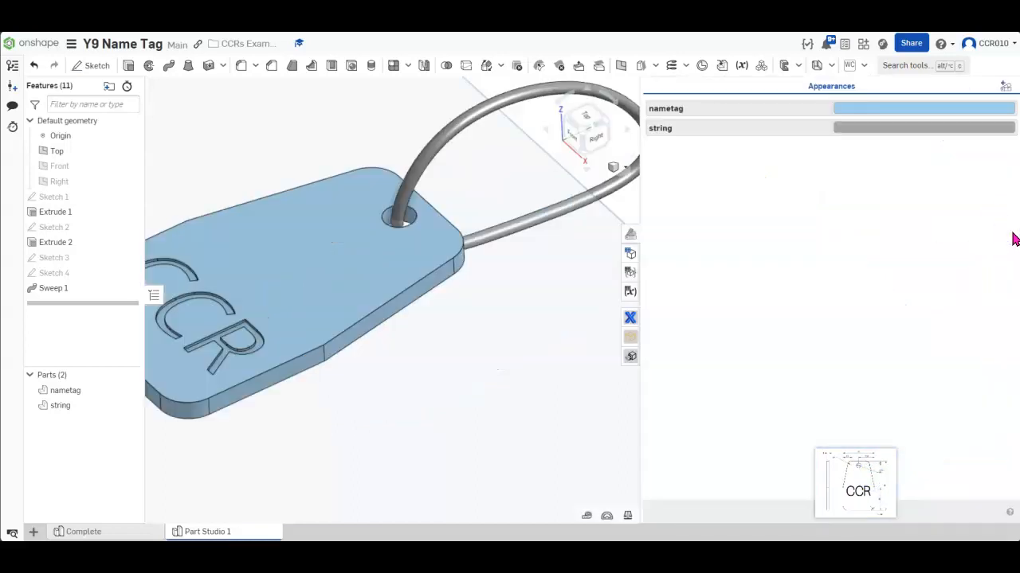
pyautogui.moveTo(356, 417)
pyautogui.mouseDown(button='right')
pyautogui.moveTo(323, 419)
pyautogui.moveTo(368, 410)
pyautogui.mouseUp(button='right')
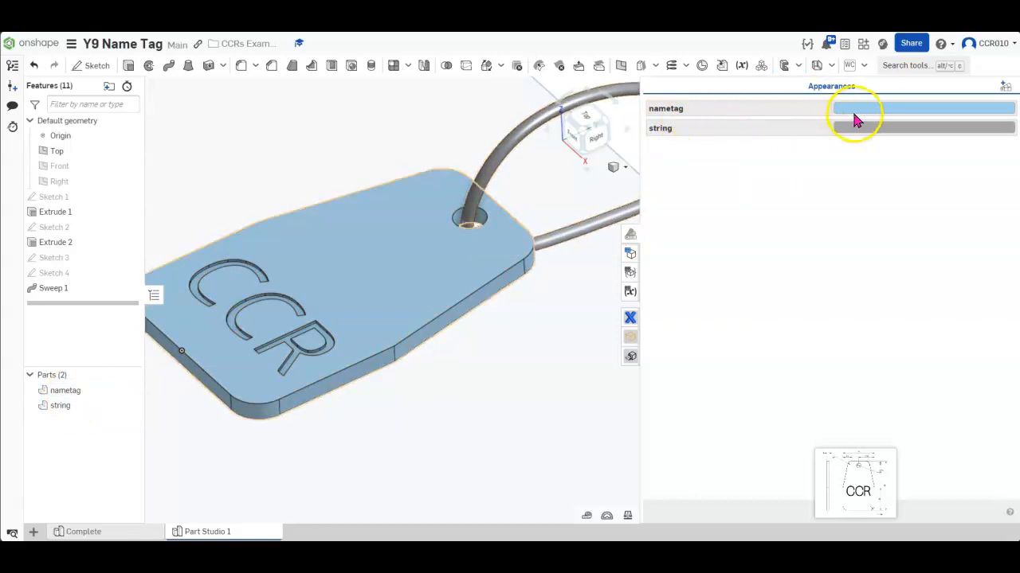
pyautogui.click(880, 110)
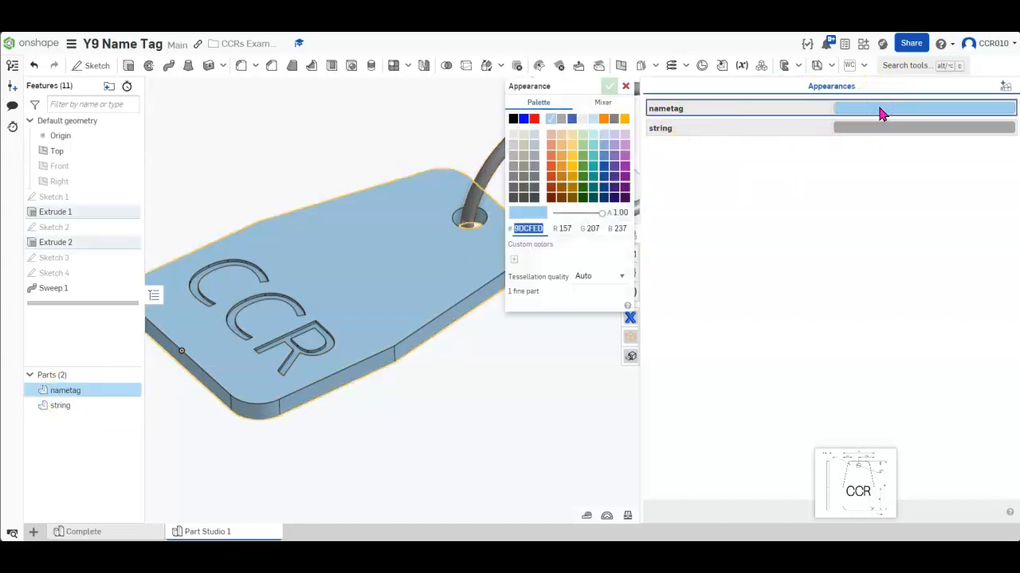
pyautogui.click(561, 121)
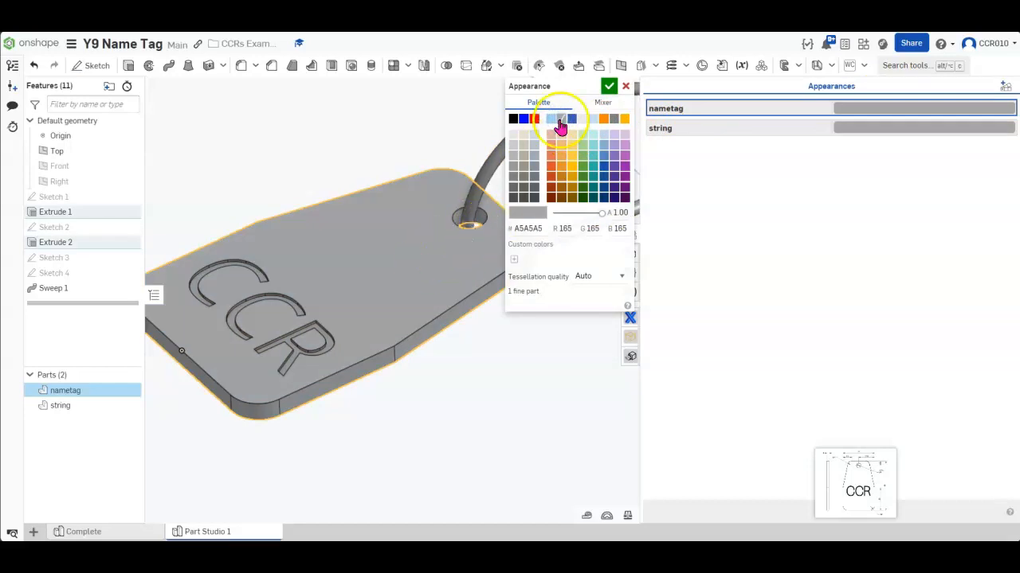
pyautogui.click(890, 130)
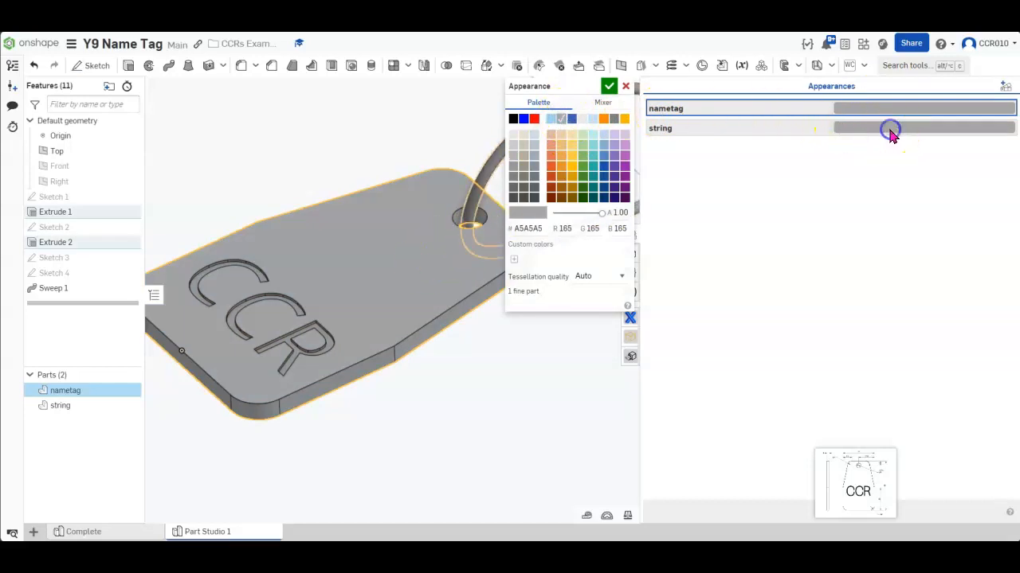
pyautogui.click(859, 108)
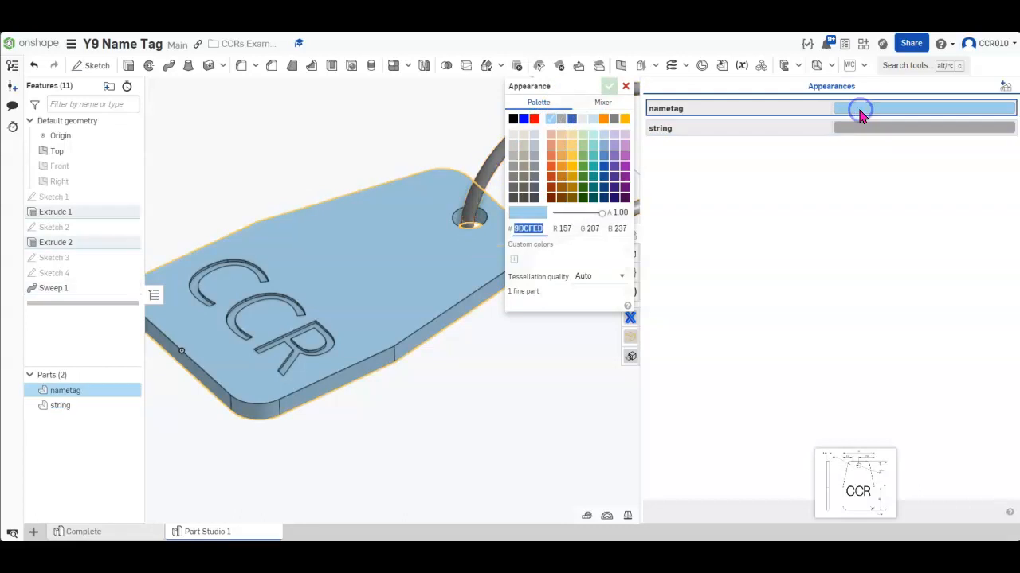
pyautogui.click(560, 118)
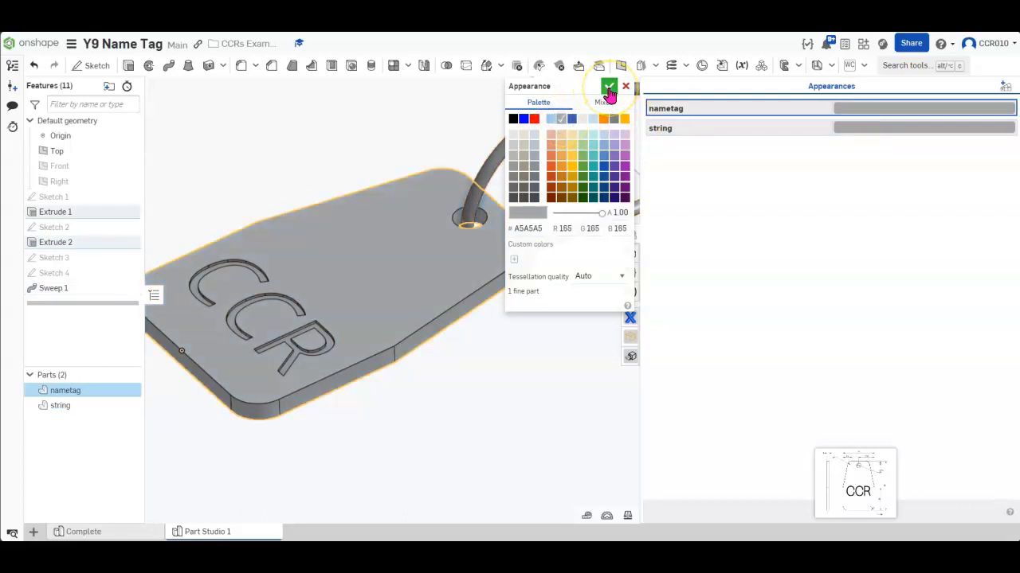
pyautogui.click(609, 88)
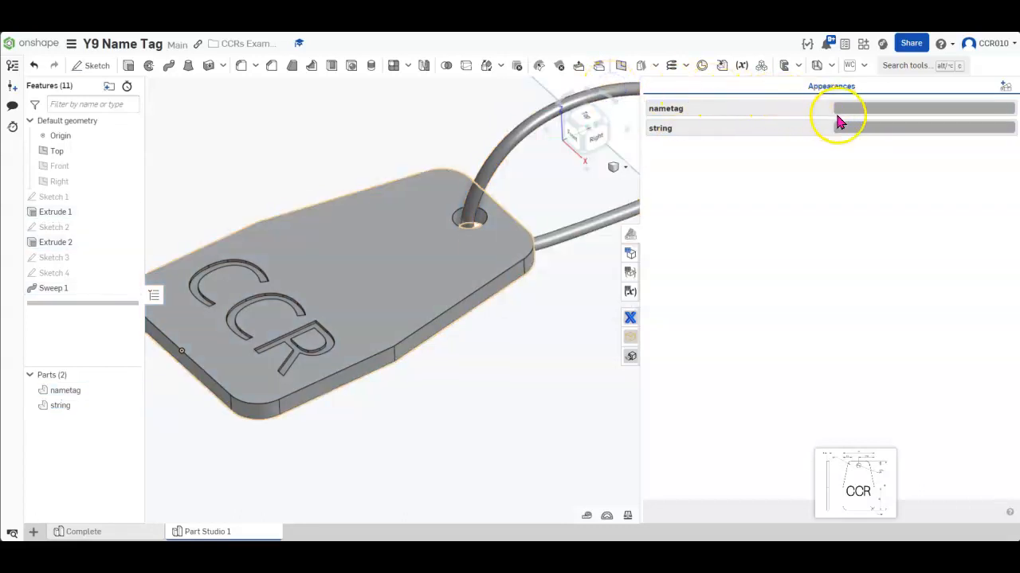
# - Set the string part's appearance to a purple palette colour
pyautogui.click(880, 129)
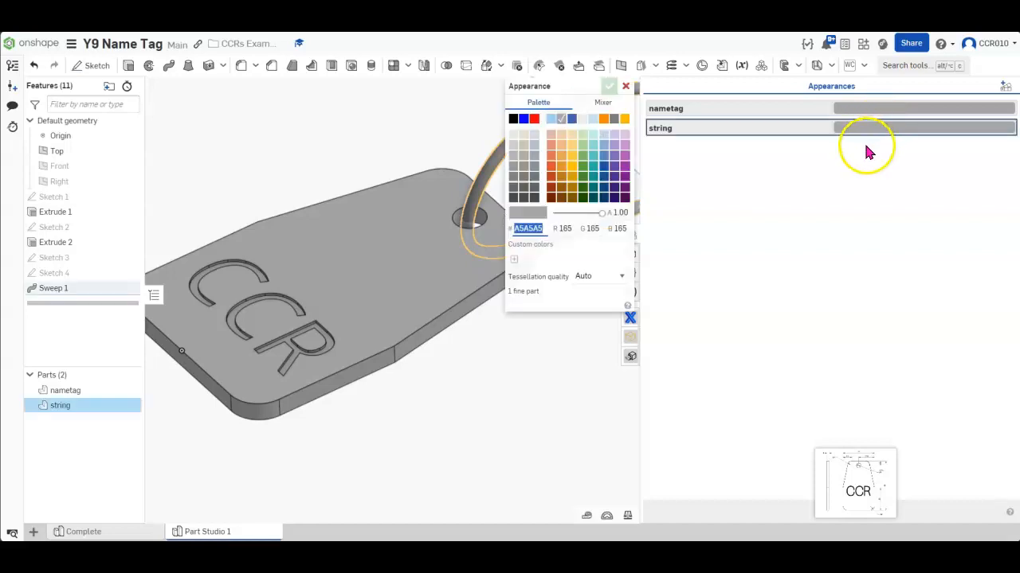
pyautogui.click(624, 155)
pyautogui.click(608, 86)
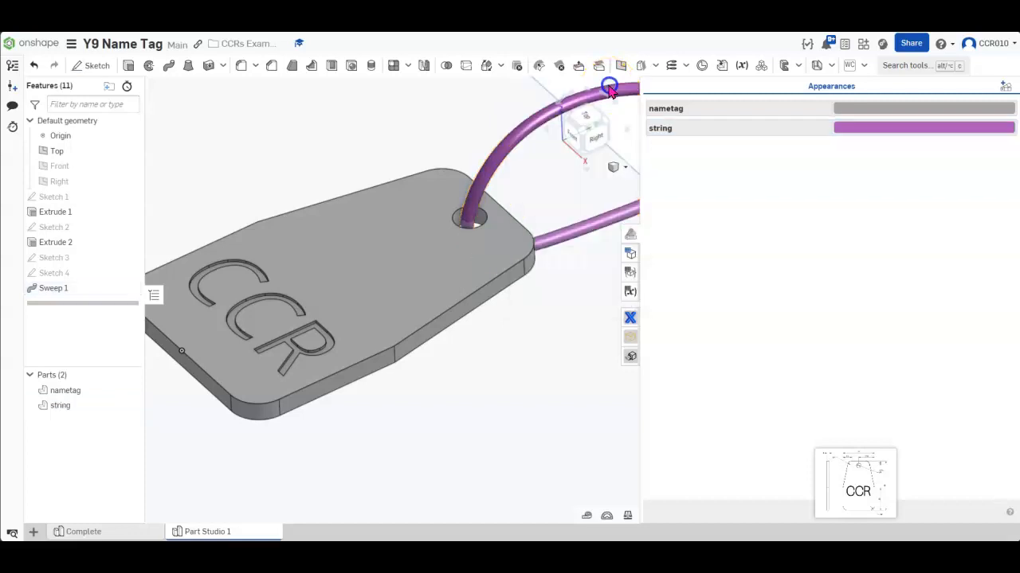
pyautogui.moveTo(382, 425); pyautogui.dragTo(428, 371, button='right')
pyautogui.scroll(3, 259, 293)
pyautogui.scroll(1, 259, 293)
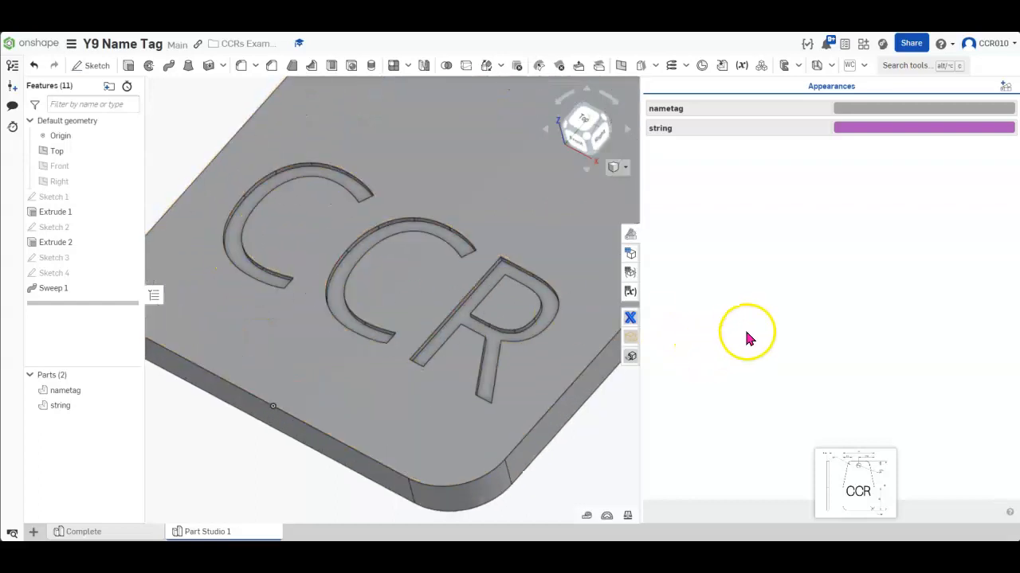
pyautogui.click(250, 207)
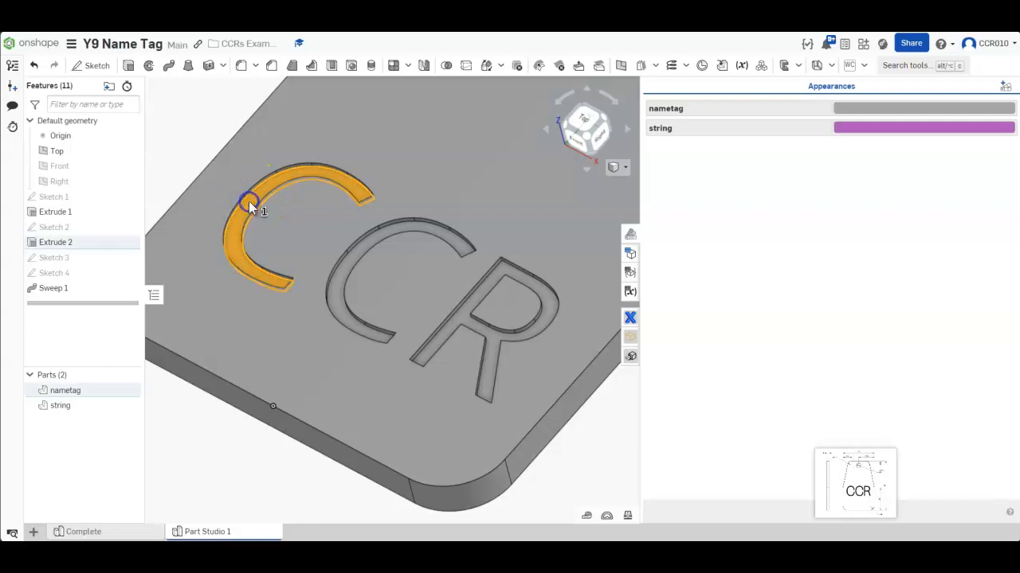
pyautogui.click(355, 258)
pyautogui.click(359, 221)
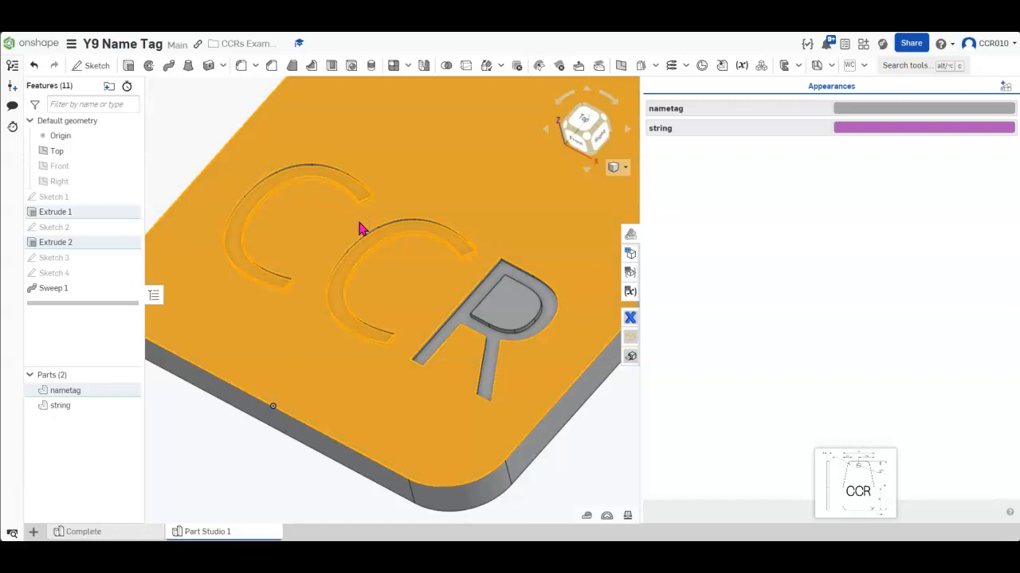
pyautogui.press('Escape')
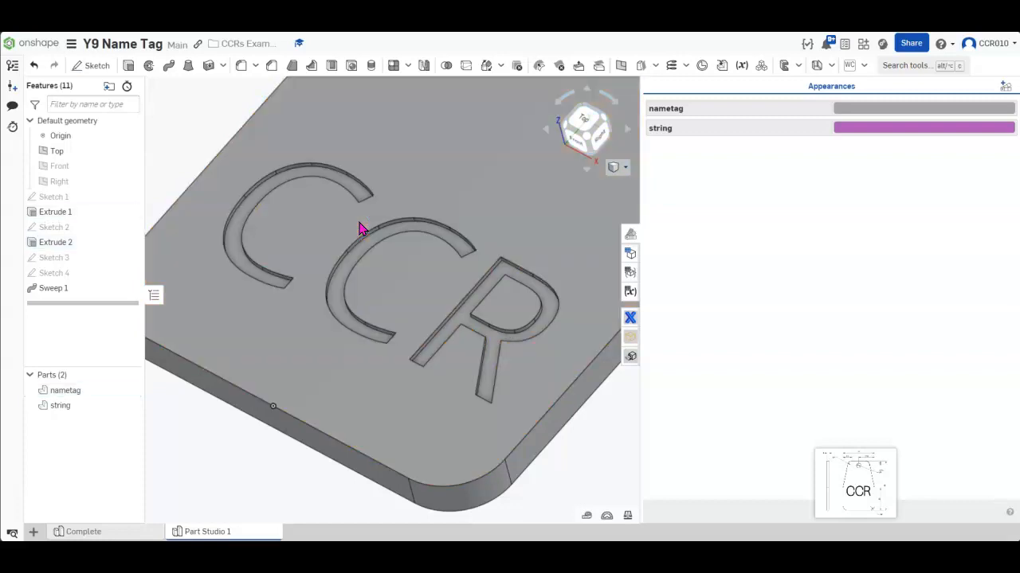
# - Add a face appearance in teal 24B1A6 to the recessed floor faces of the three engraved CCR letters
pyautogui.click(233, 253)
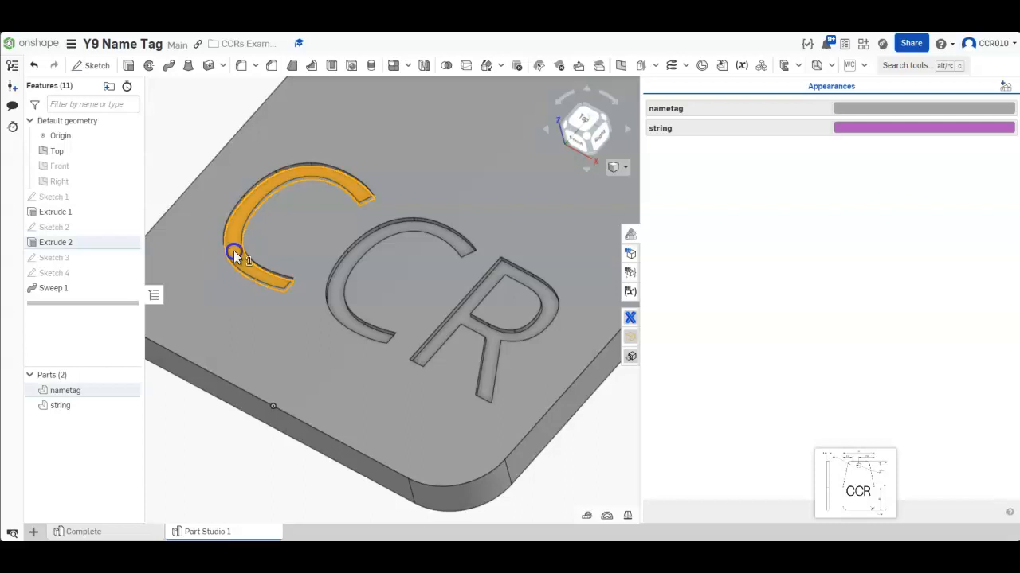
pyautogui.click(335, 301)
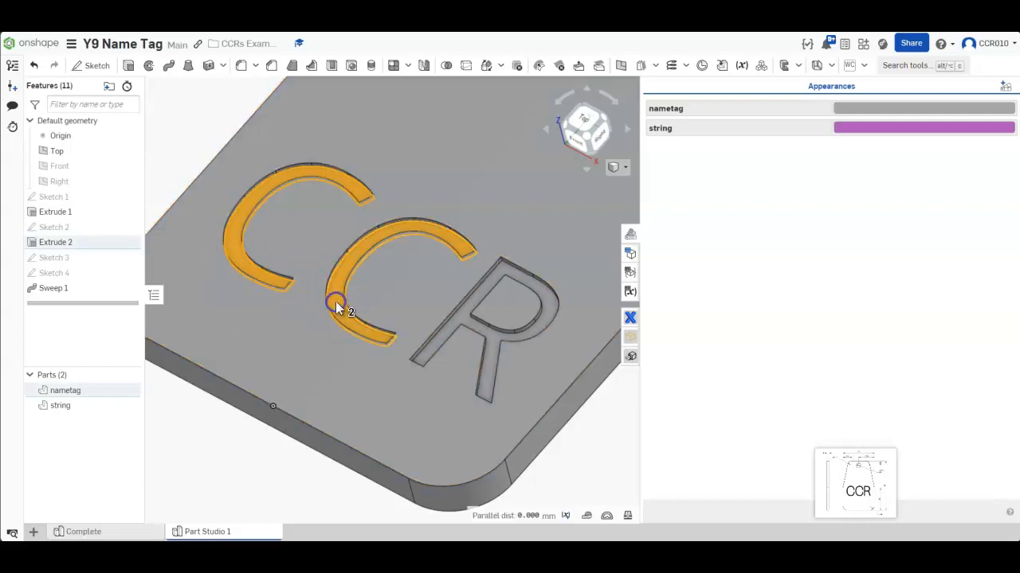
pyautogui.click(463, 319)
pyautogui.click(321, 243)
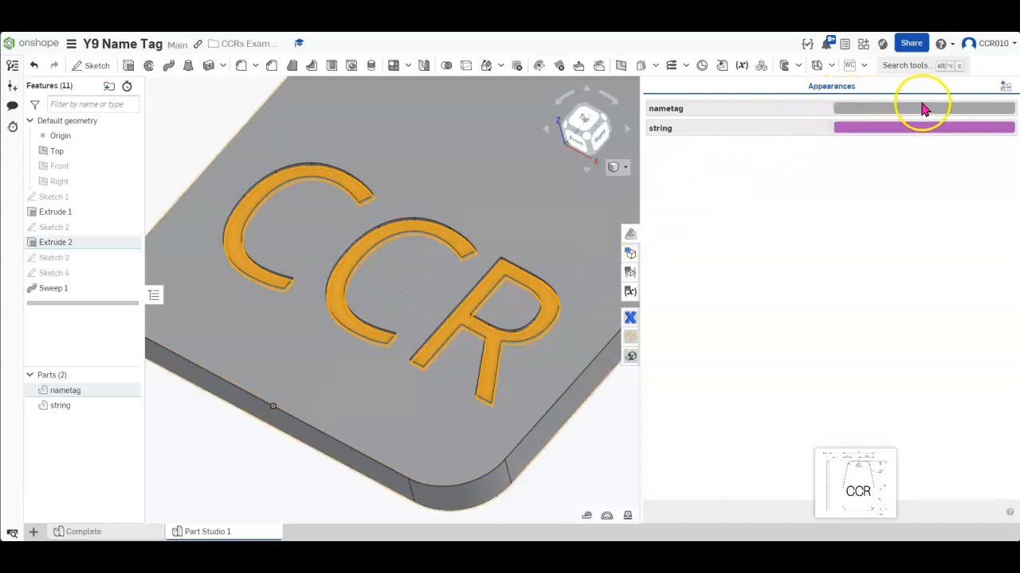
pyautogui.click(1007, 89)
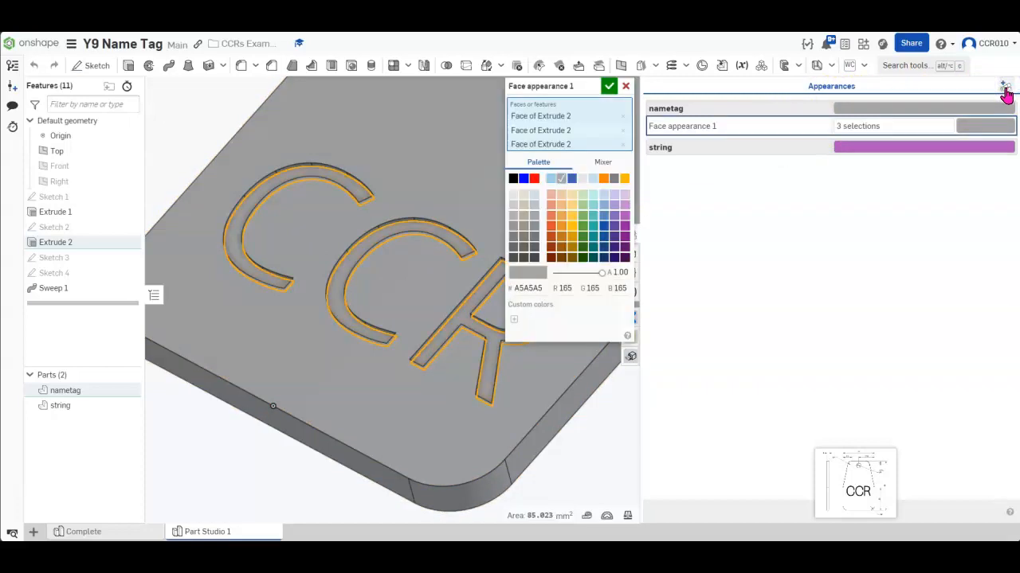
pyautogui.click(593, 228)
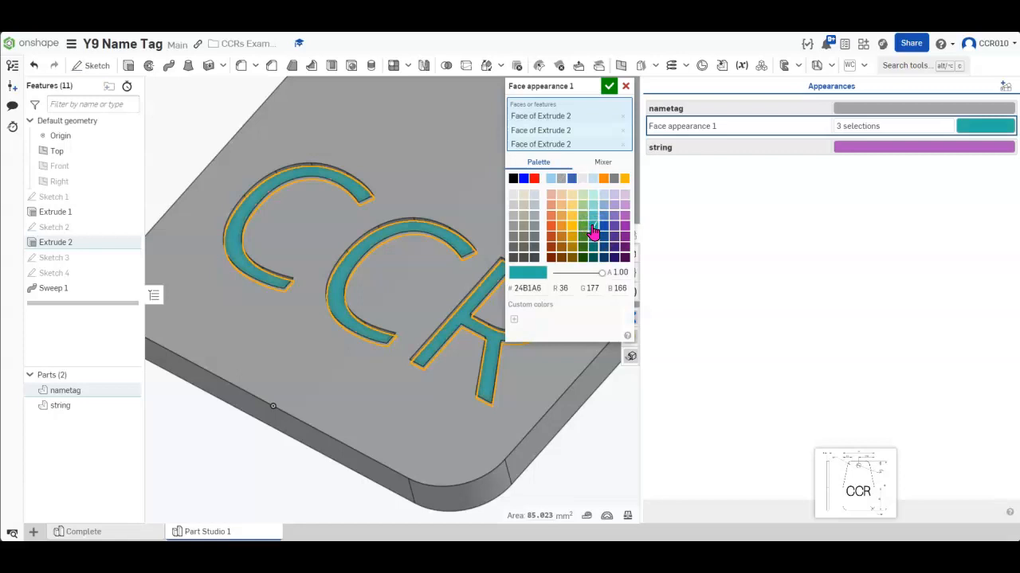
pyautogui.click(607, 87)
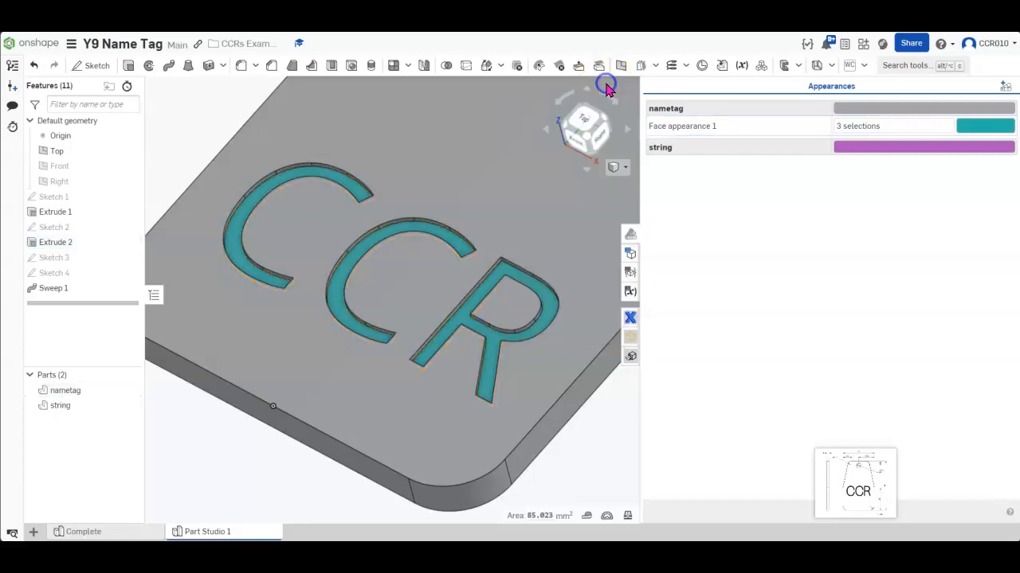
# - Change the engraved lettering's face appearance to the darker teal 18948B and close the appearance settings
pyautogui.click(984, 126)
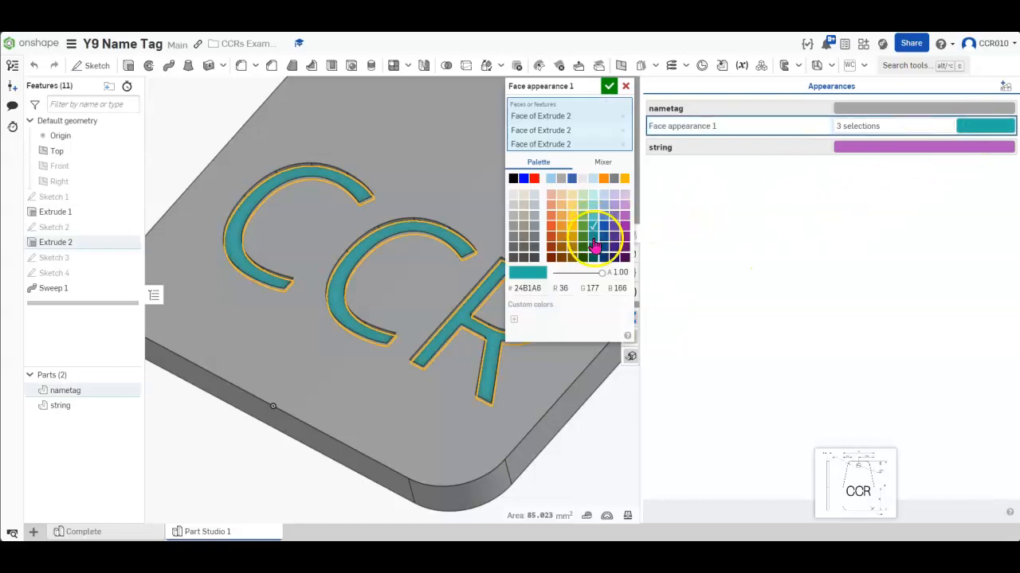
pyautogui.click(594, 237)
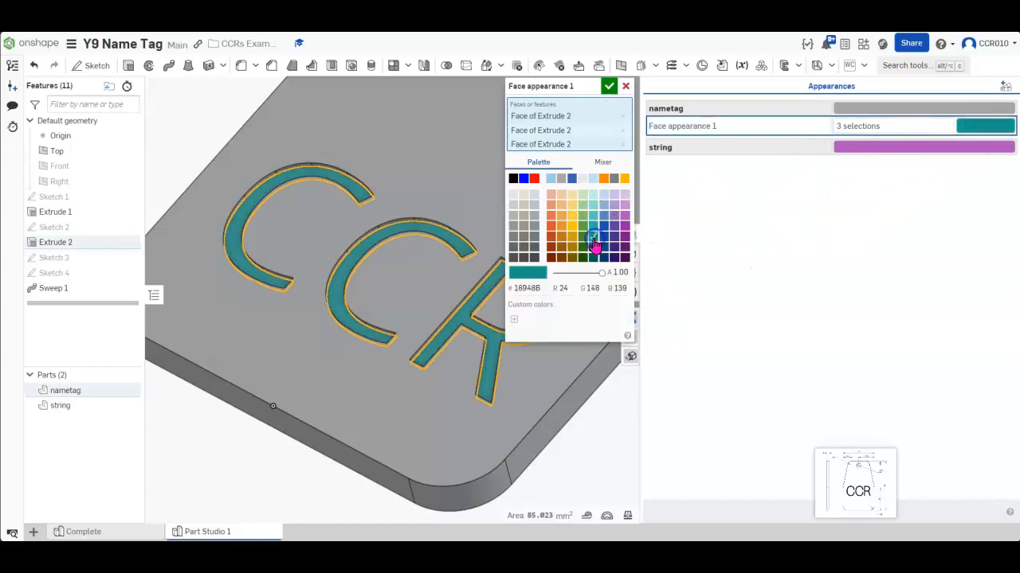
pyautogui.click(610, 88)
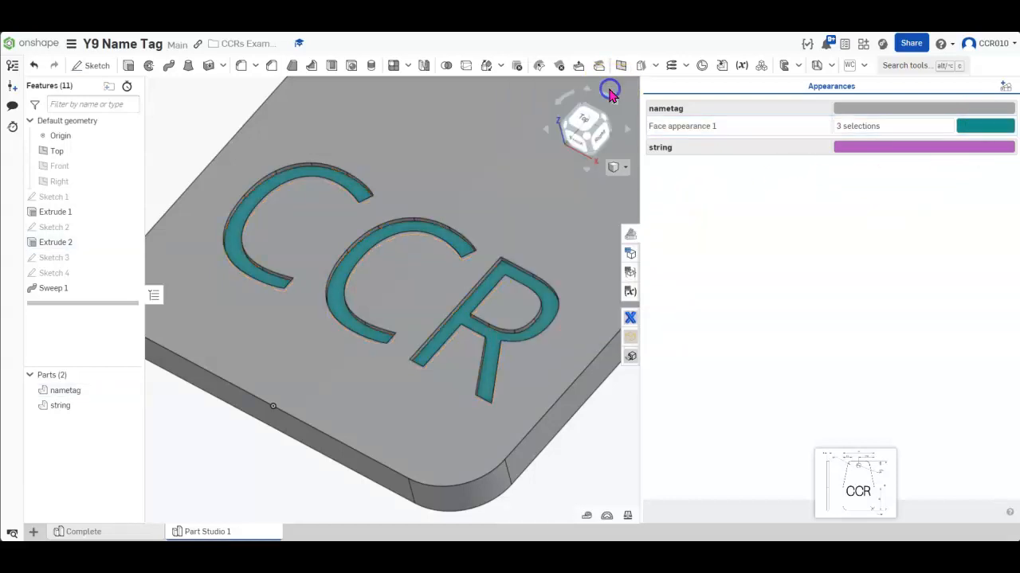
pyautogui.click(629, 236)
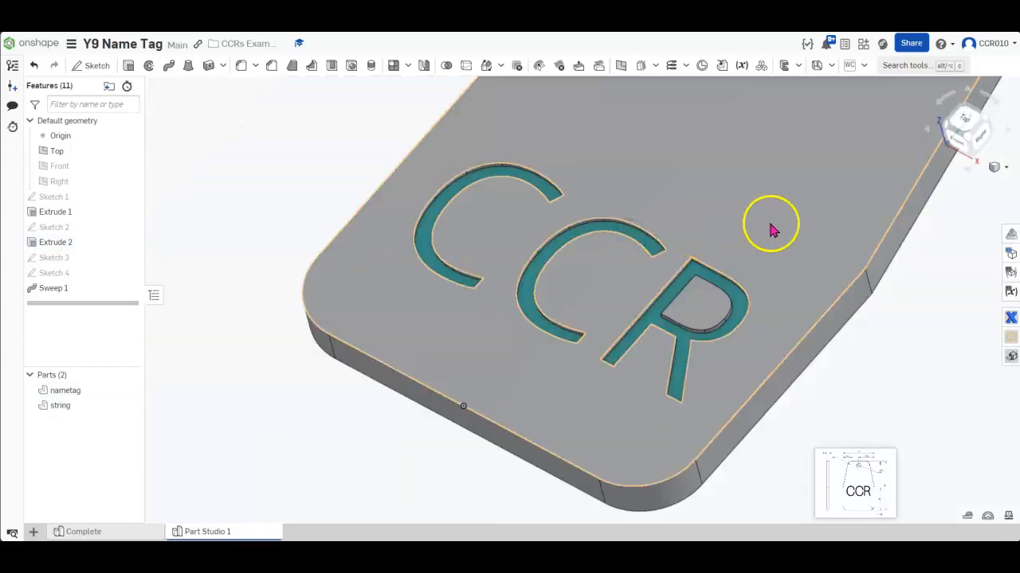
# - Examine the whole coloured name tag and its string loop in an angled 3D view
pyautogui.click(970, 143)
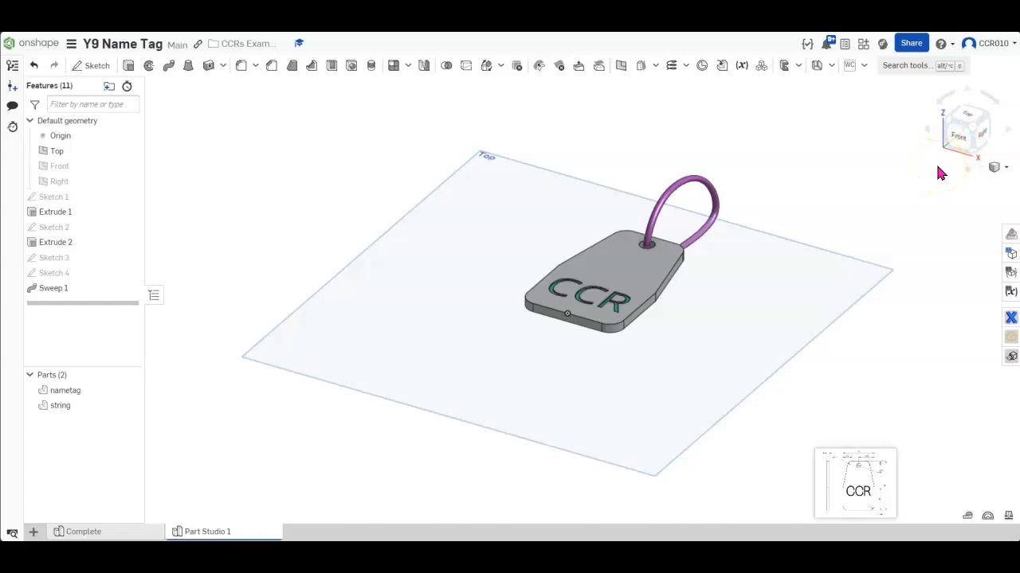
pyautogui.click(849, 223)
pyautogui.click(714, 296)
pyautogui.scroll(5, 713, 299)
pyautogui.moveTo(712, 300); pyautogui.dragTo(697, 319, button='right')
pyautogui.scroll(2, 659, 343)
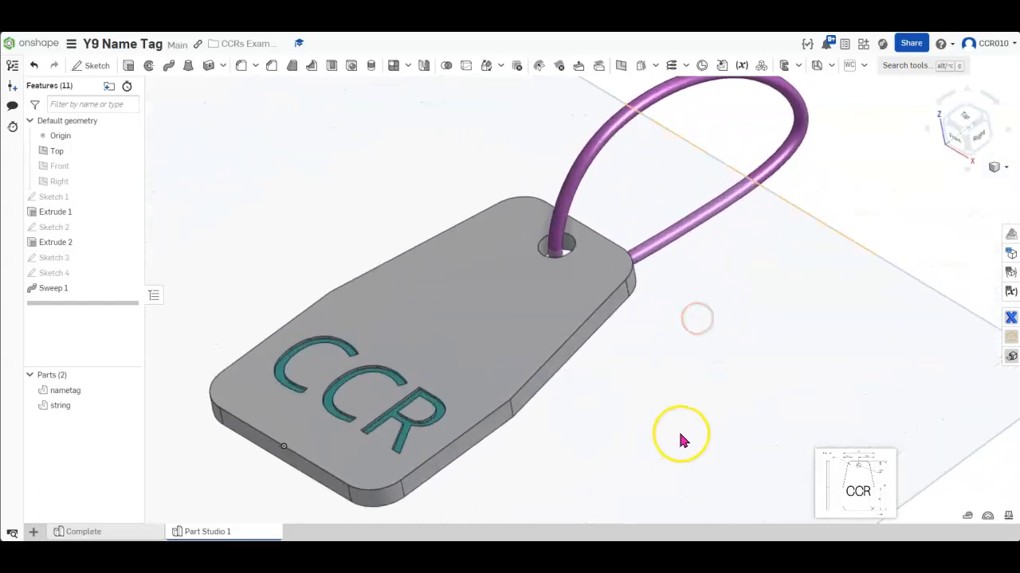
pyautogui.scroll(-3, 681, 440)
pyautogui.moveTo(675, 439); pyautogui.dragTo(645, 376, button='right')
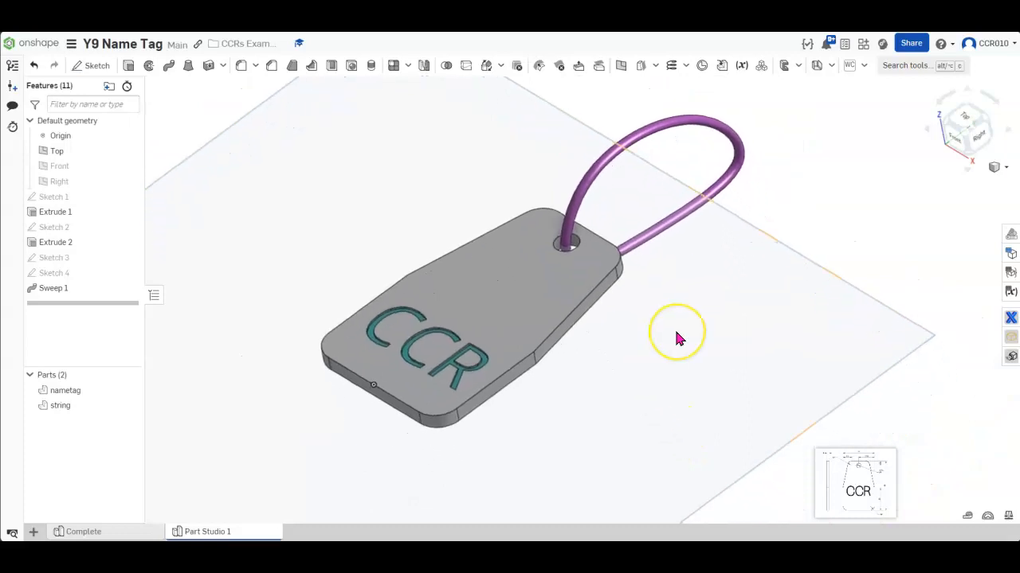